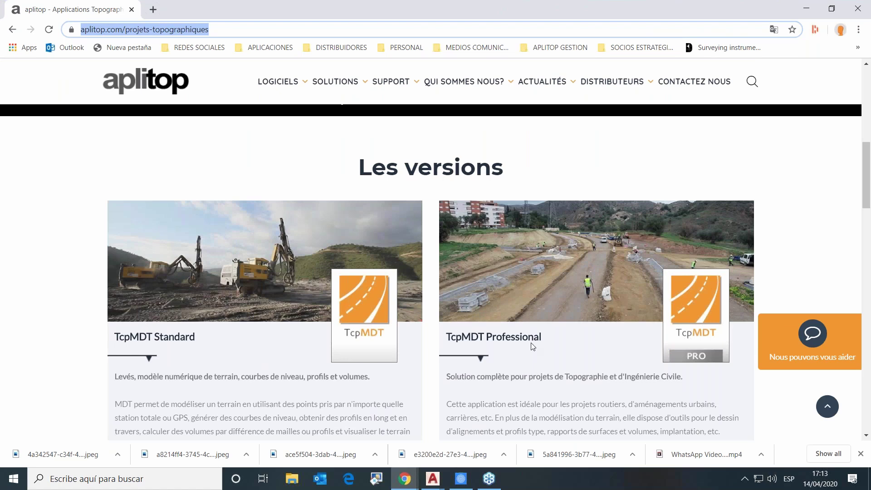
Step: Examine the feature comparison table for TcpMDT Standard and TcpMDT Professional on the product web page
scroll(611, 248, "down", 6)
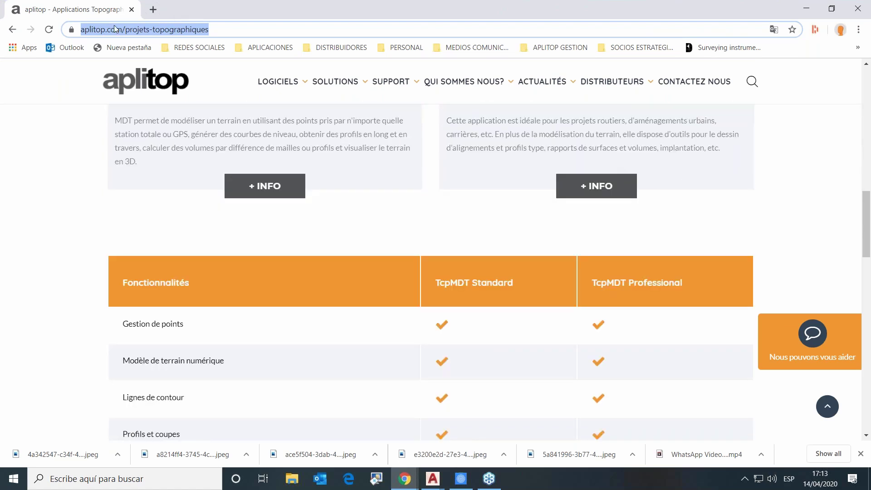
scroll(484, 131, "down", 1)
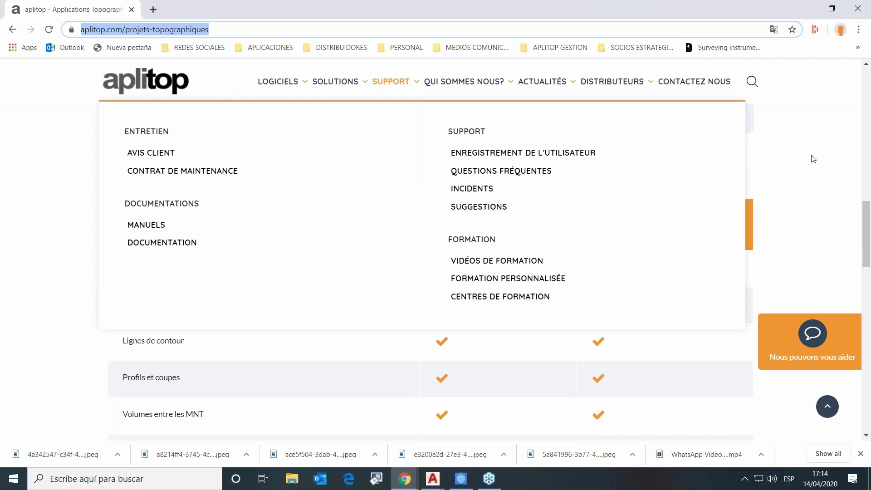
scroll(548, 211, "down", 9)
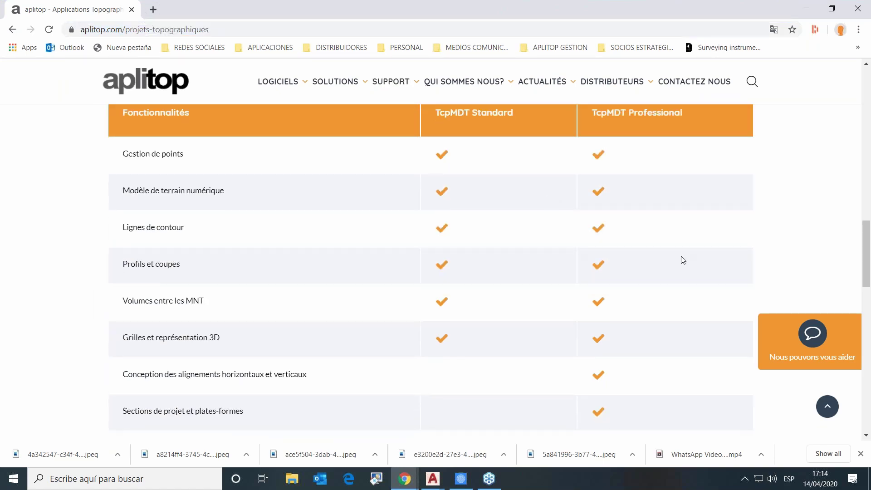
scroll(673, 263, "down", 1)
scroll(671, 247, "up", 8)
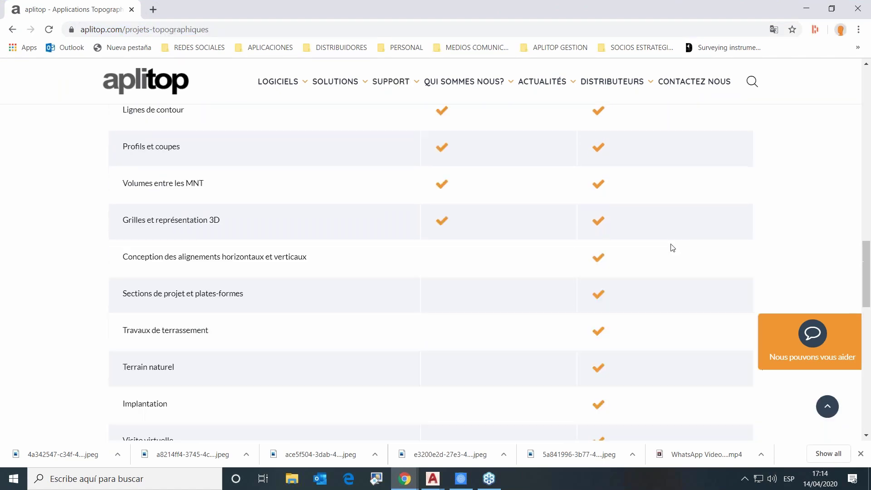
mouse_move(274, 92)
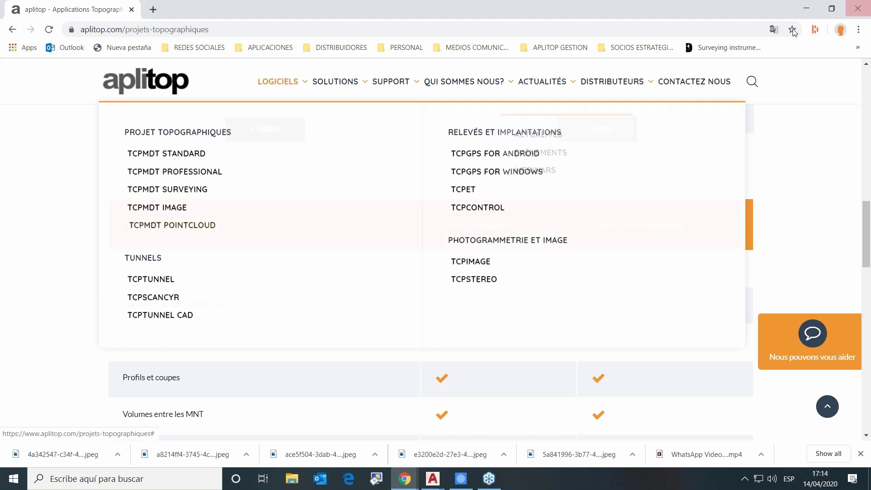
Step: Minimize the browser, switch to the Example1.dwg drawing in AutoCAD and maximize its window
left_click(806, 8)
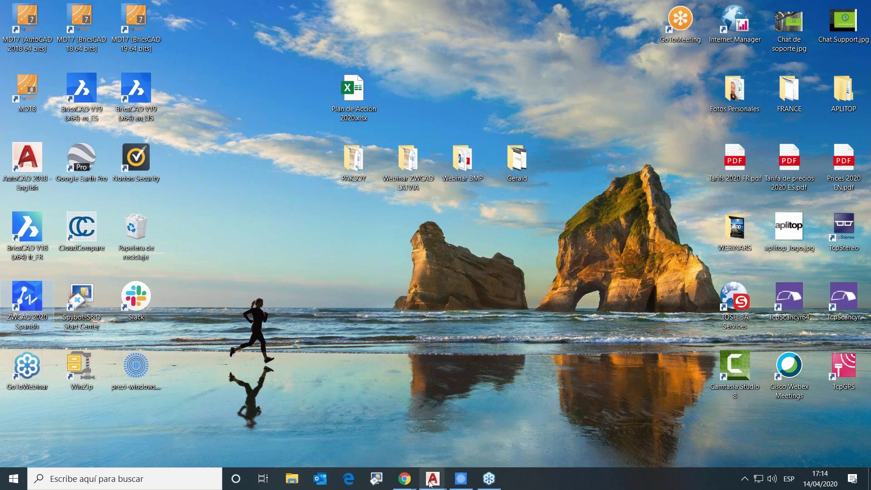
mouse_move(433, 479)
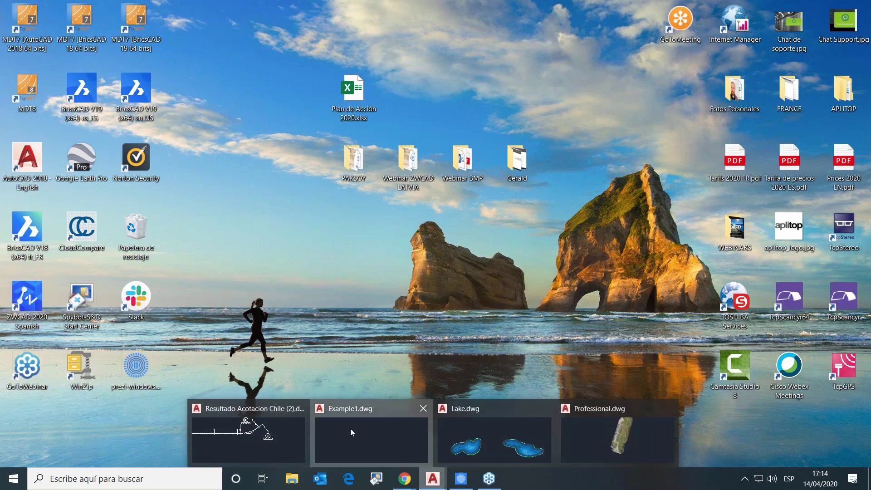
left_click(350, 428)
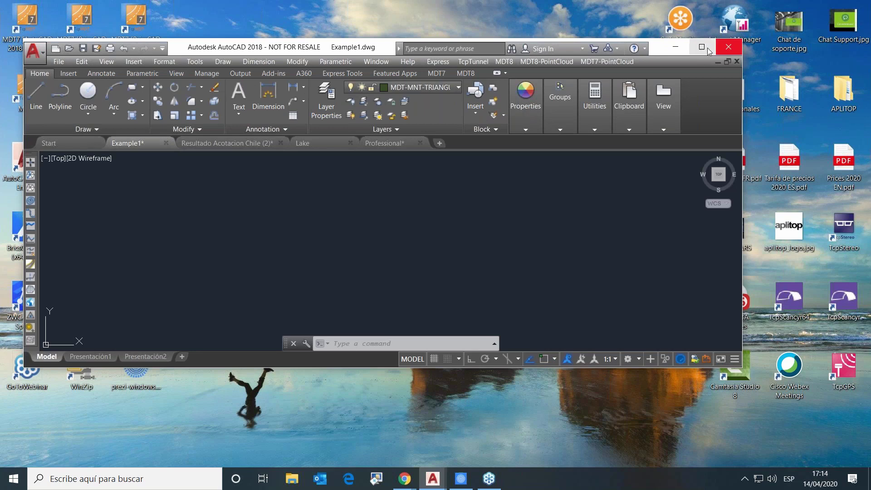
left_click(707, 49)
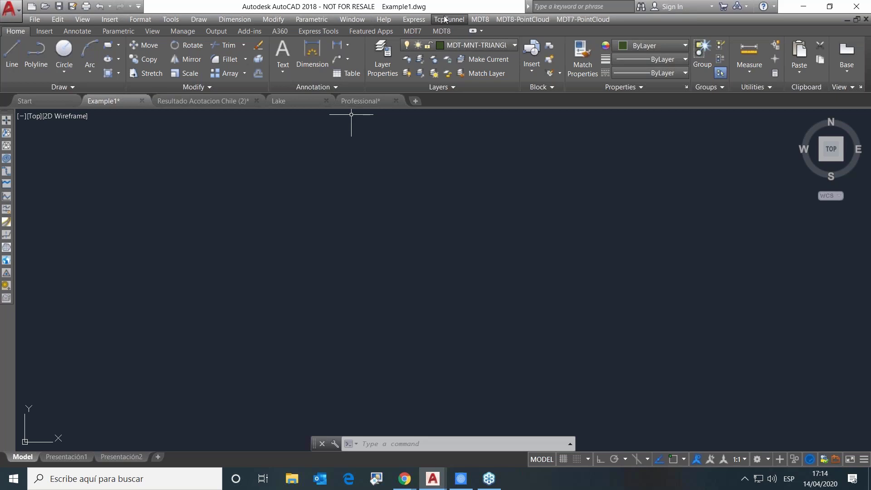
left_click(480, 19)
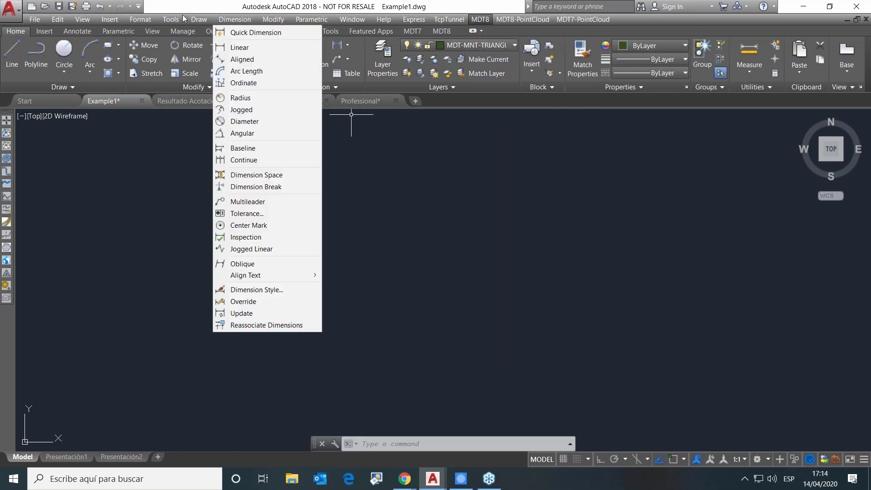
mouse_move(508, 23)
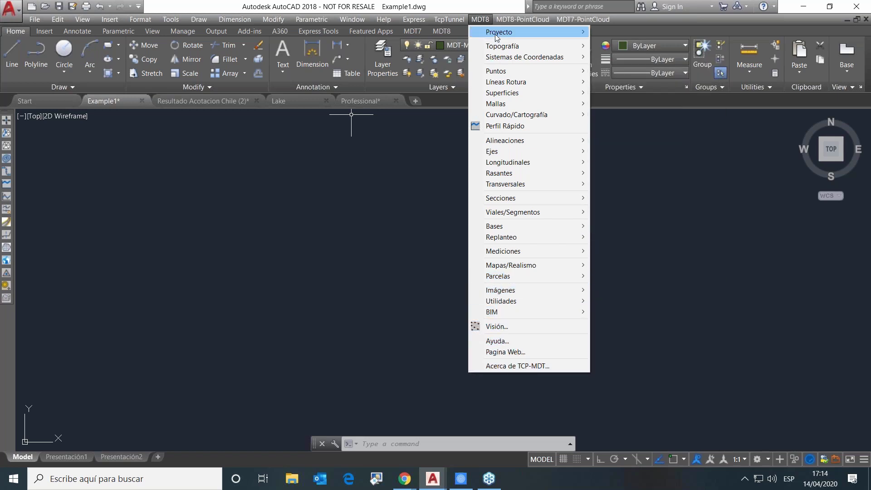
mouse_move(505, 94)
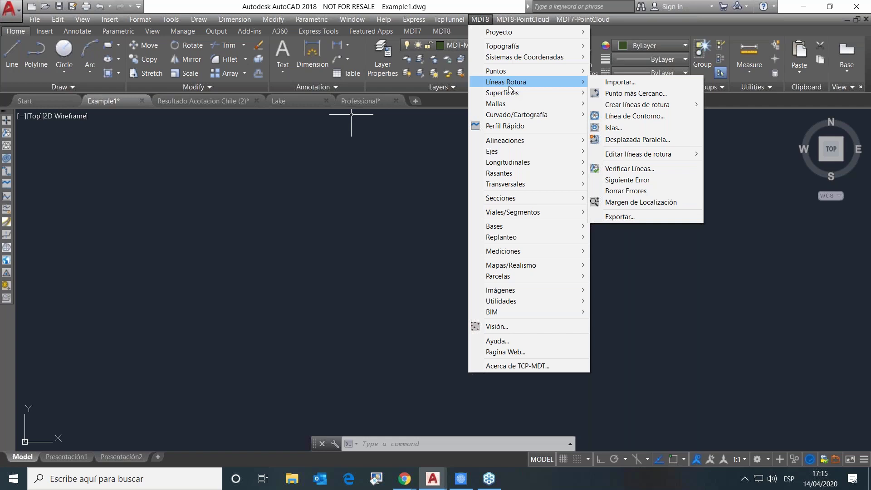
left_click(482, 19)
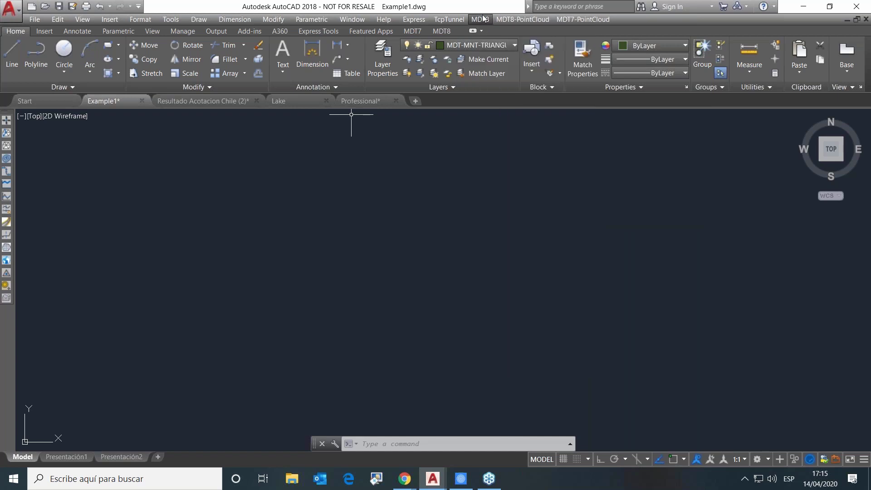
Step: Start the MDT8 point import and agree to destroy the current surface
left_click(478, 21)
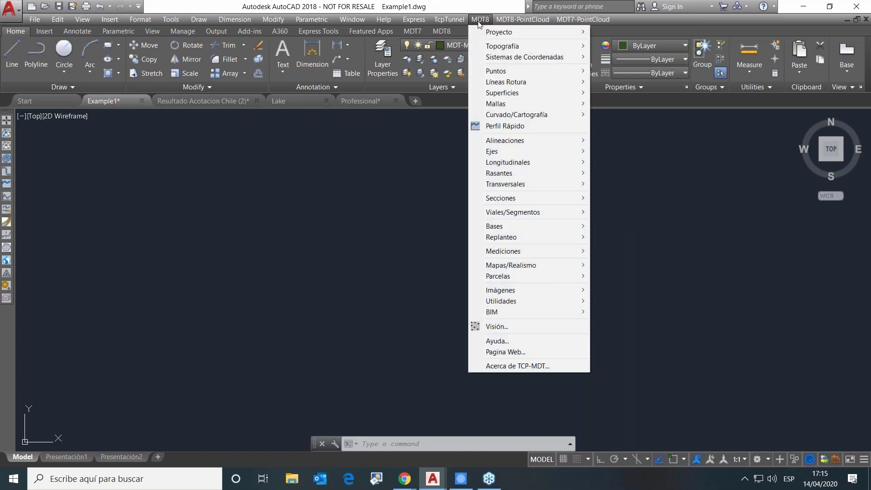
mouse_move(493, 73)
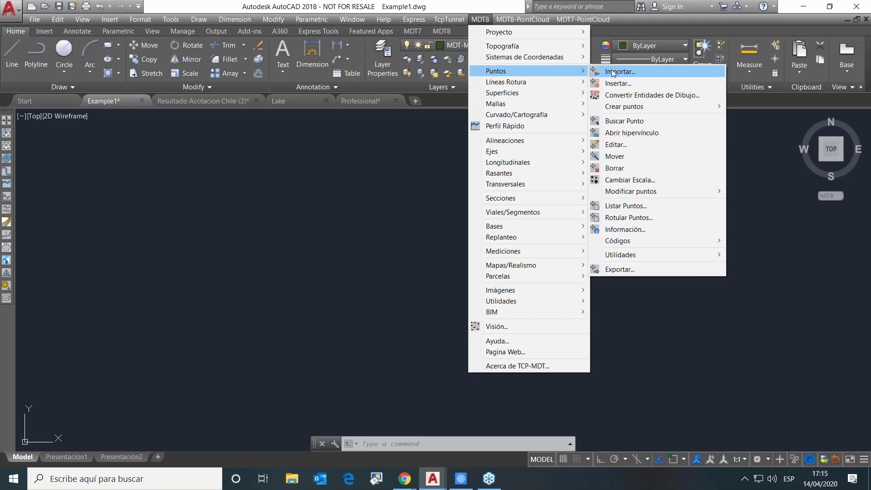
left_click(616, 73)
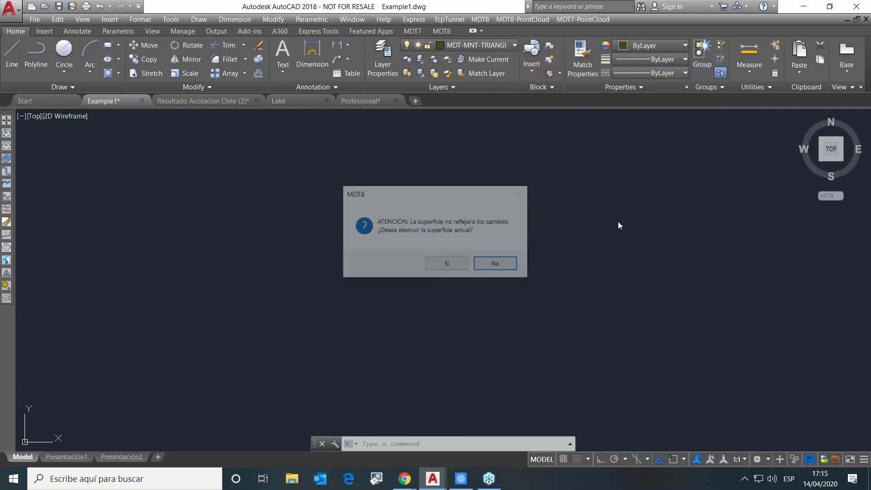
left_click(445, 265)
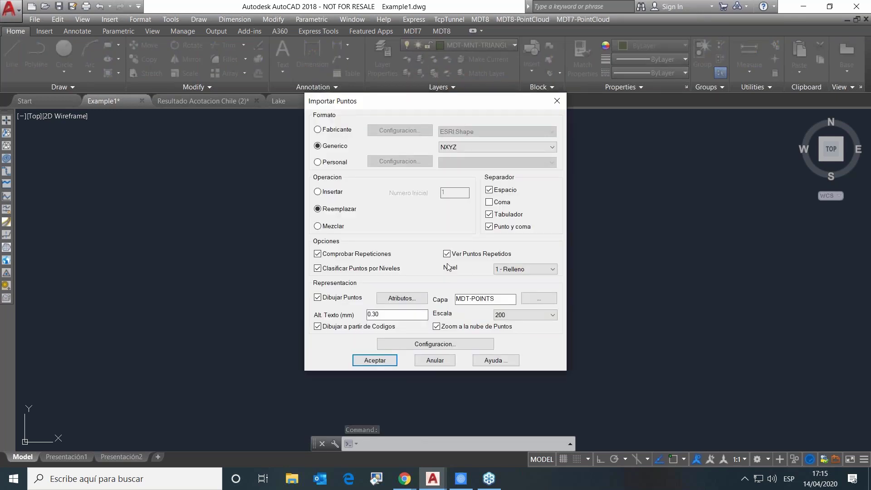
Step: Review the manufacturer, personal and generic point formats, keeping generic NXYZ with drawing from codes enabled
left_click(320, 132)
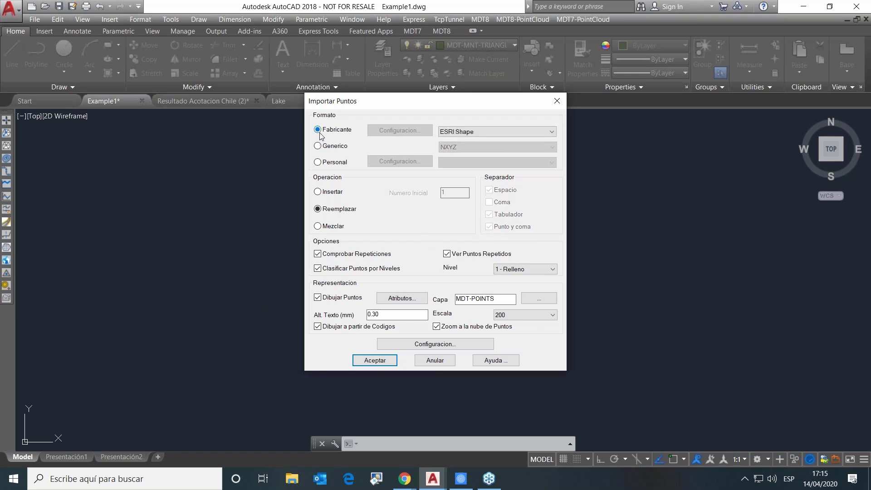
left_click(470, 131)
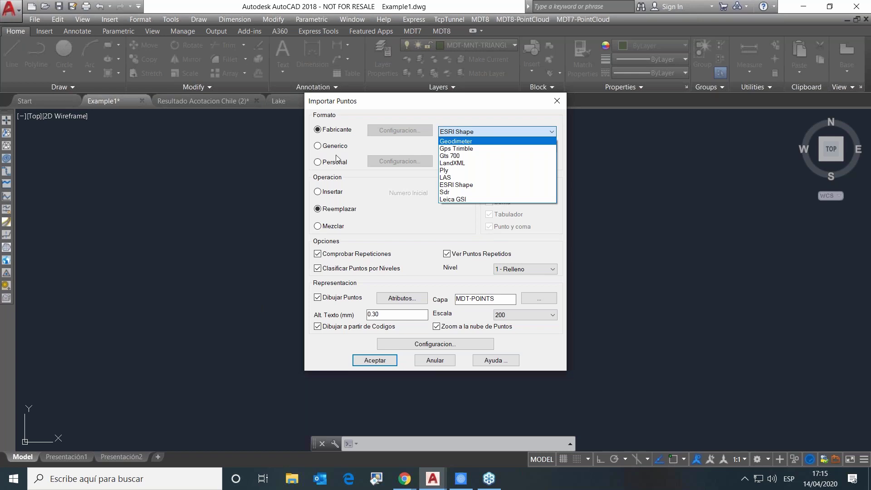
left_click(321, 166)
left_click(320, 162)
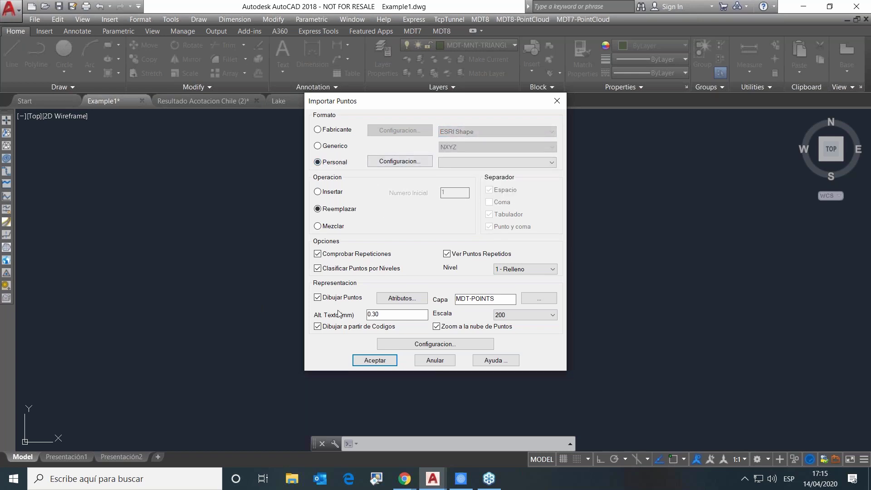
left_click(318, 146)
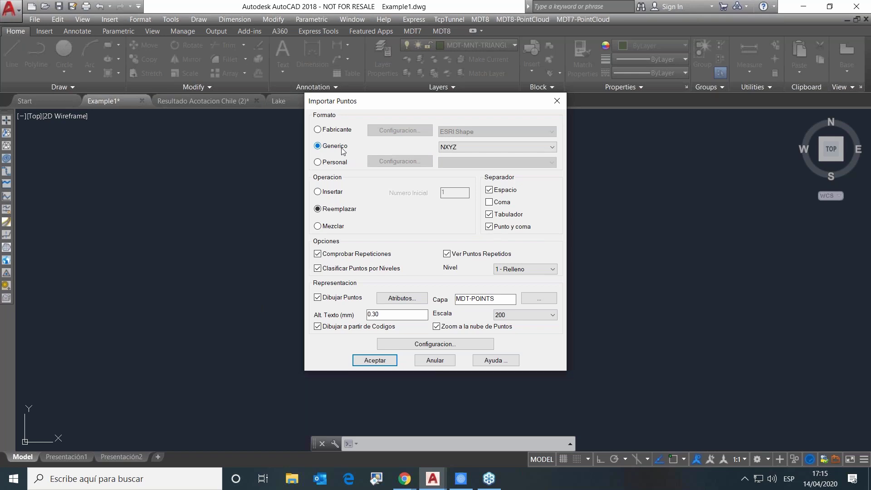
left_click(470, 146)
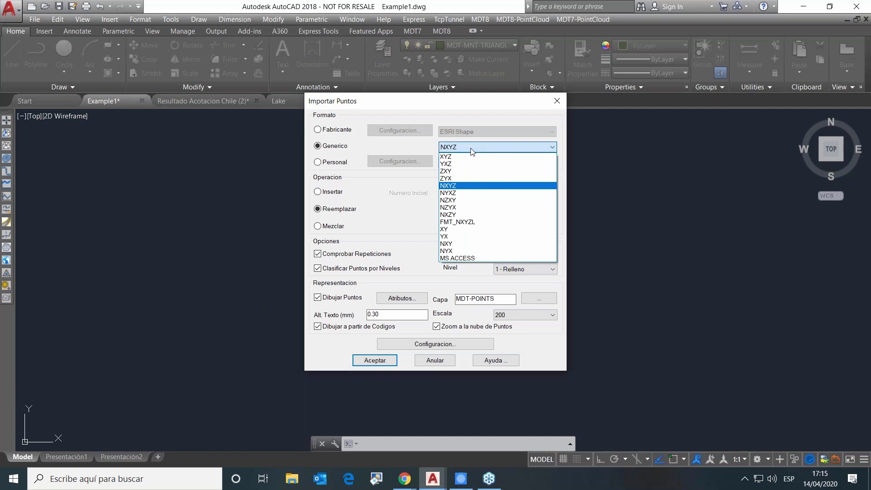
left_click(381, 152)
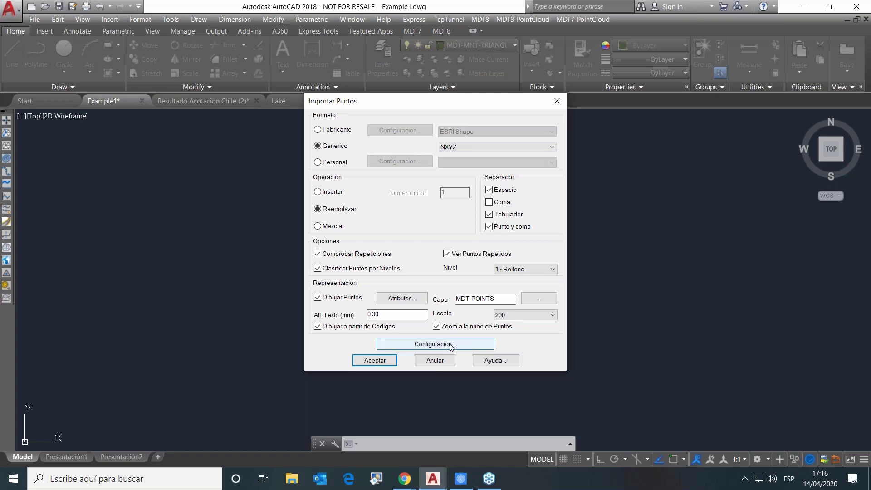
left_click(317, 326)
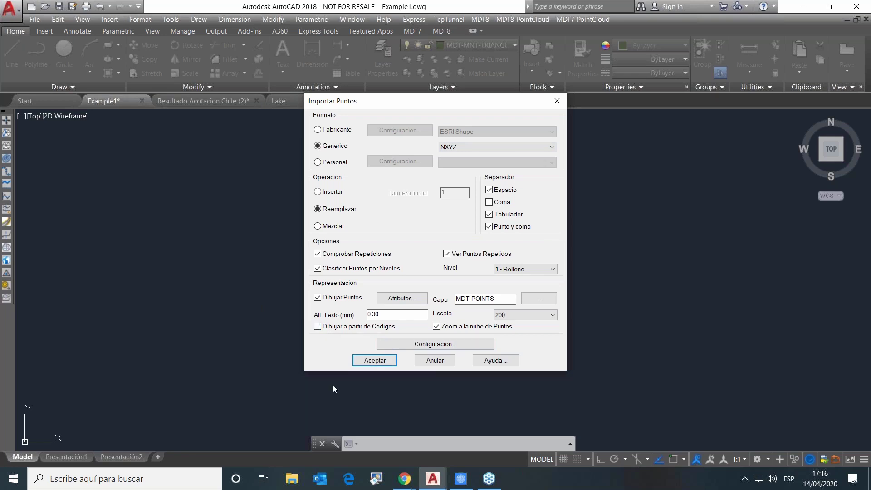
left_click(317, 327)
Step: Review the point configuration, including the point layer selection and the code database file, and accept it without changes
left_click(375, 360)
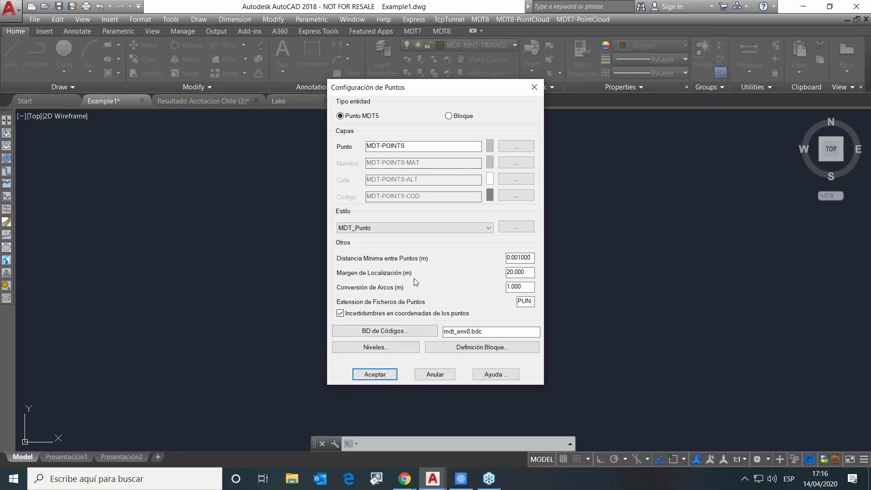
left_click(516, 146)
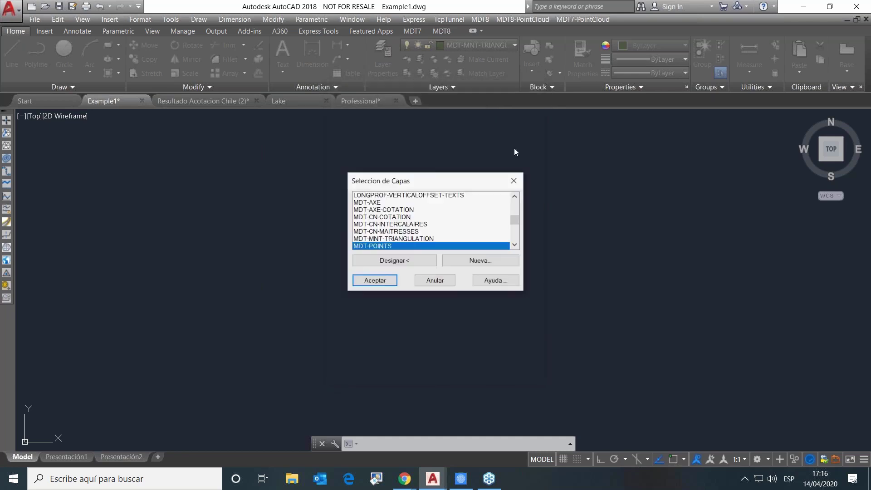
left_click(435, 280)
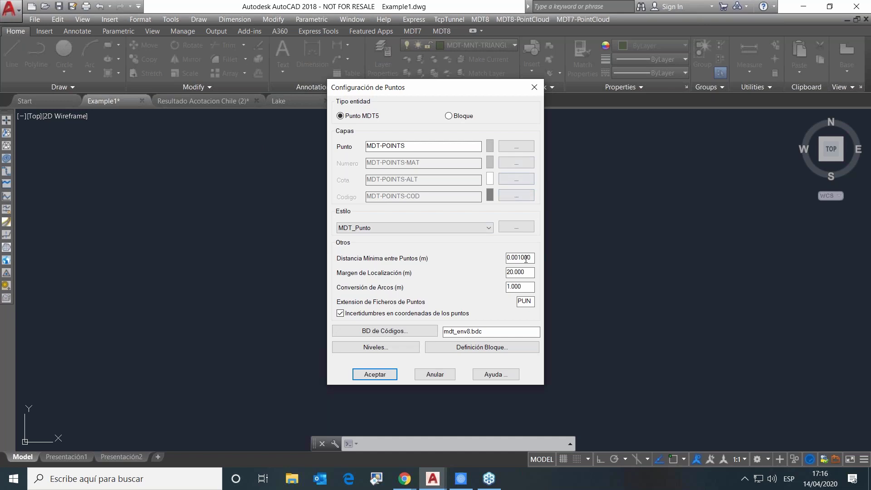
left_click(385, 333)
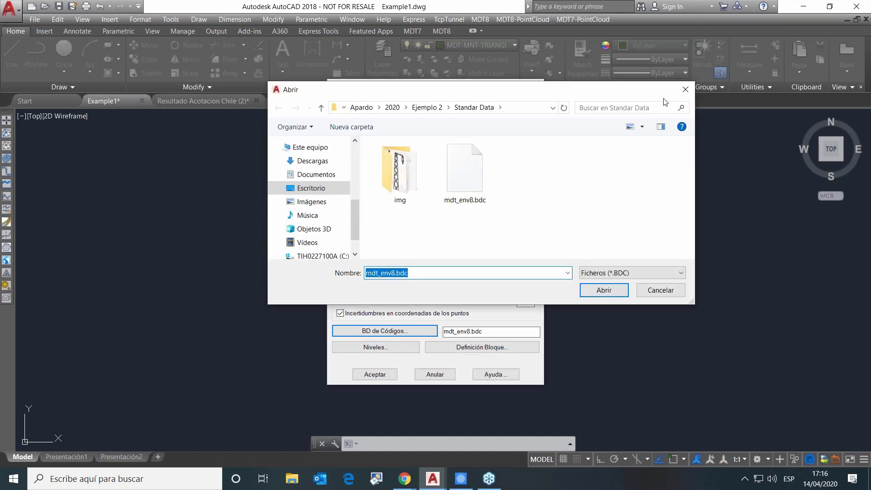
left_click(685, 89)
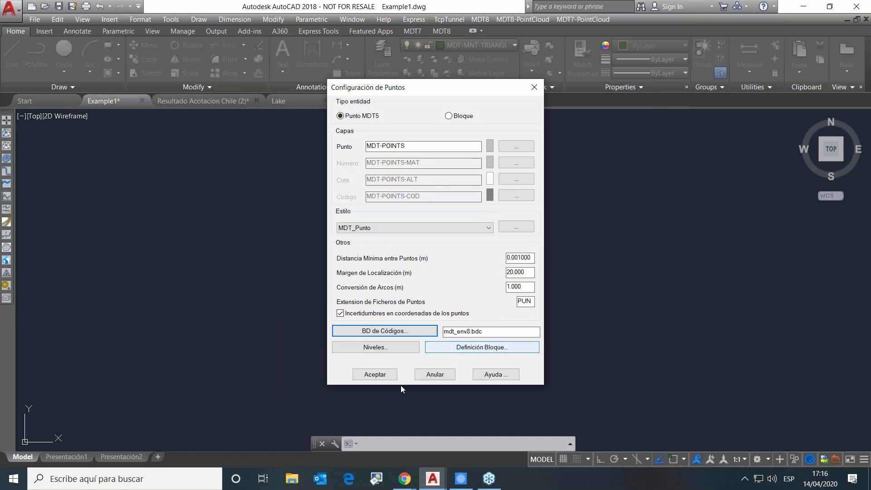
left_click(376, 375)
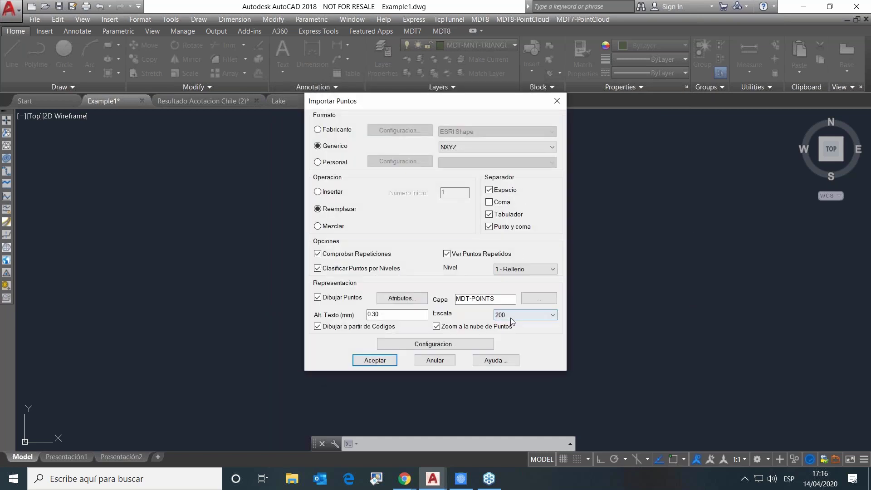
Step: Accept the import settings and import the points from Example1.PUN into the drawing
key("Return")
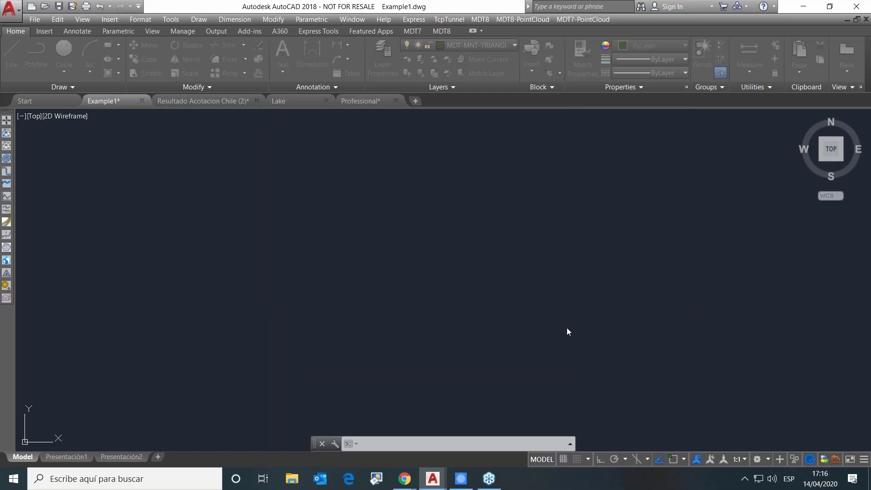
left_click(204, 86)
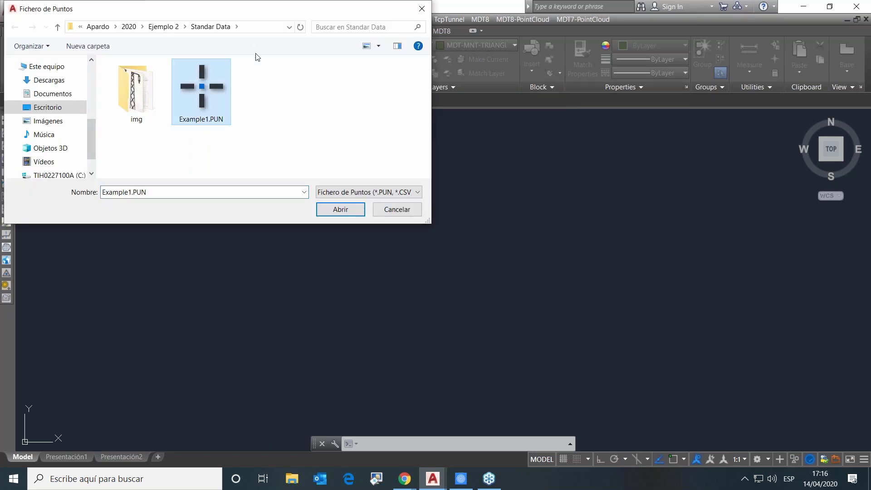
left_click(341, 209)
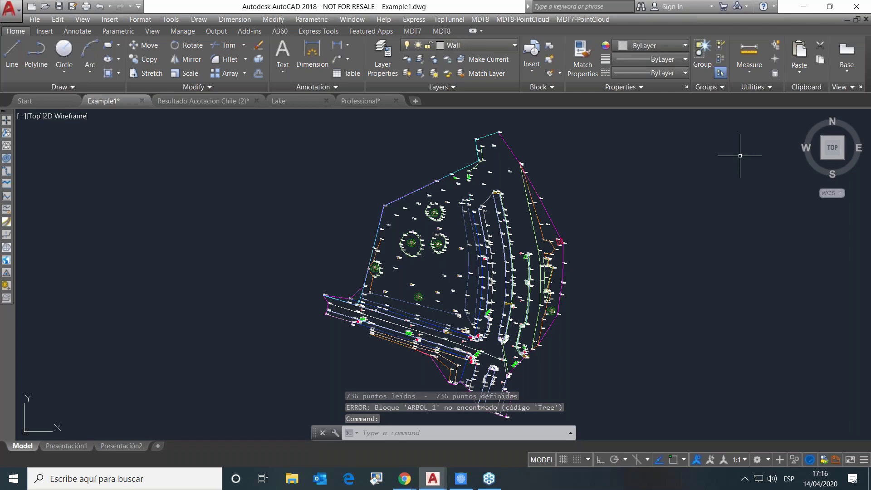
scroll(388, 345, "up", 8)
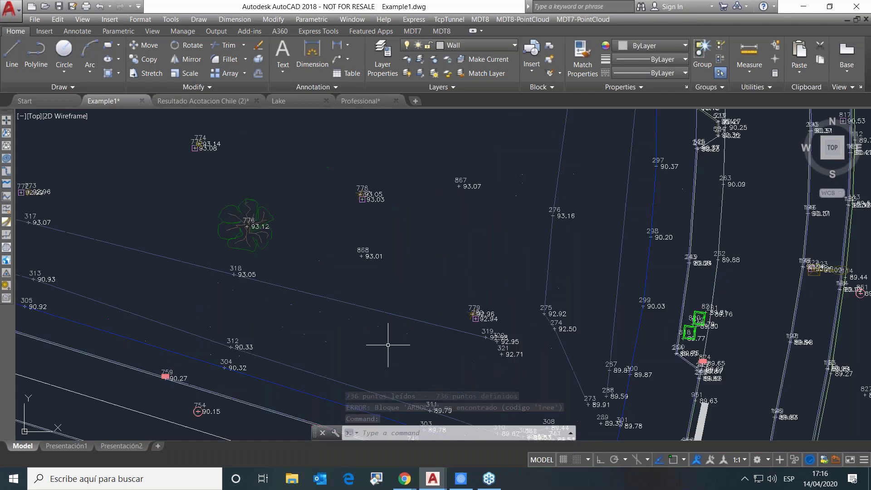
scroll(388, 344, "up", 2)
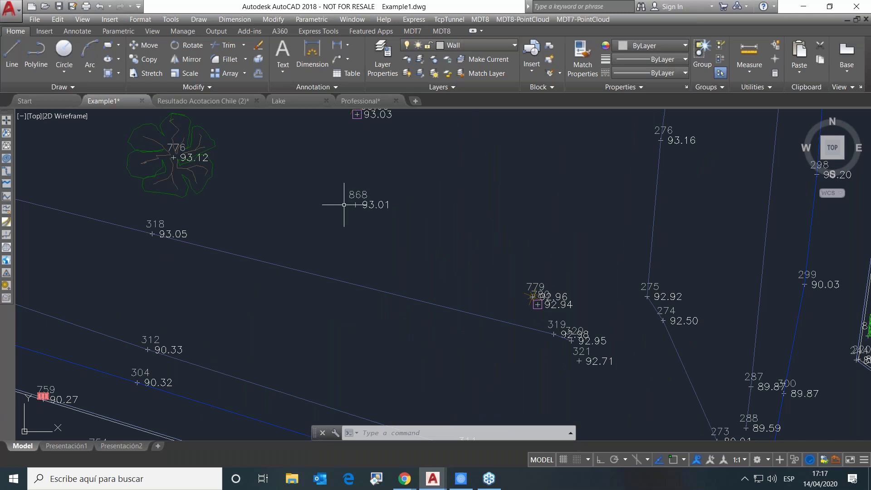
Step: Open the MDT8 Vision settings and turn on the code attribute for all point levels in the drawing
mouse_move(269, 317)
middle_mouse_down()
mouse_move(296, 181)
mouse_move(341, 130)
middle_mouse_up()
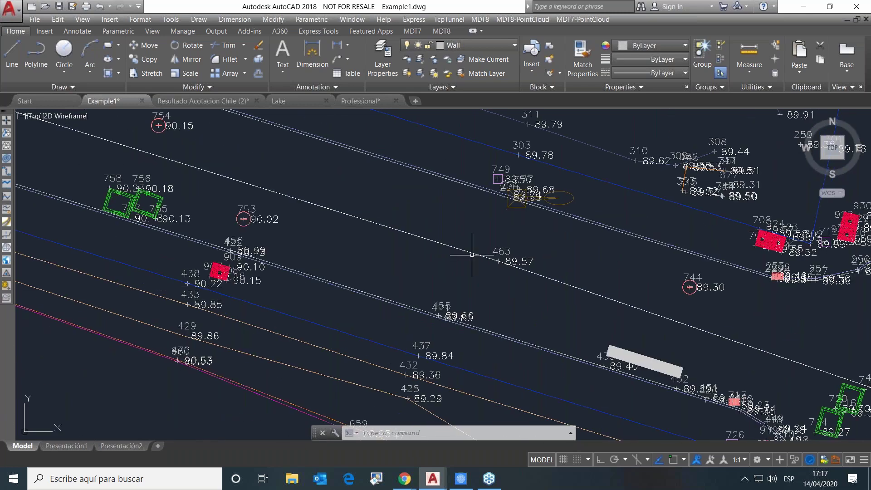
scroll(472, 254, "down", 10)
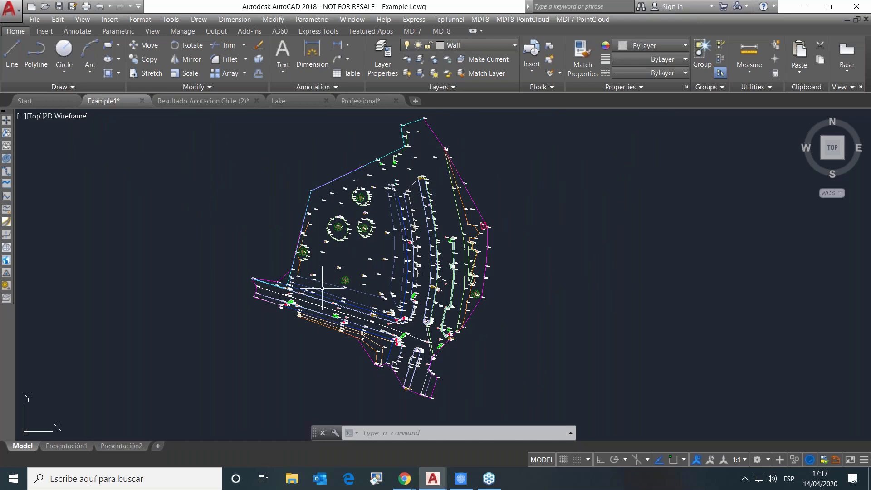
scroll(322, 288, "up", 10)
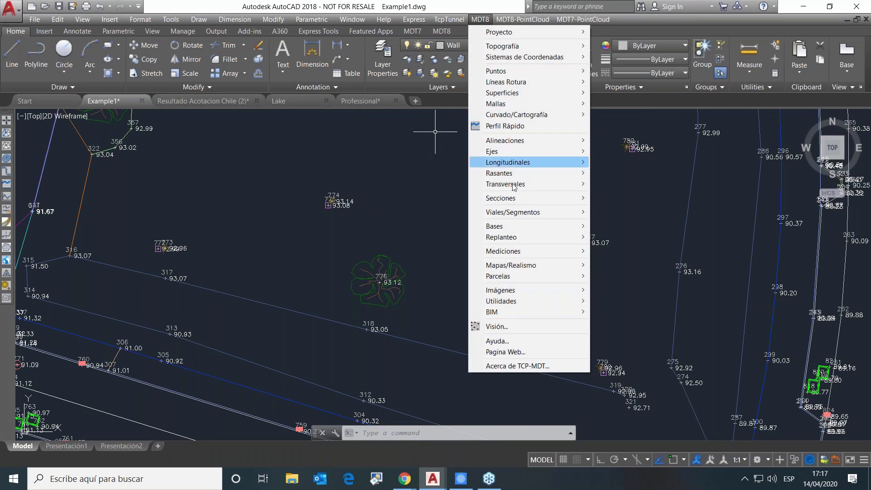
left_click(507, 328)
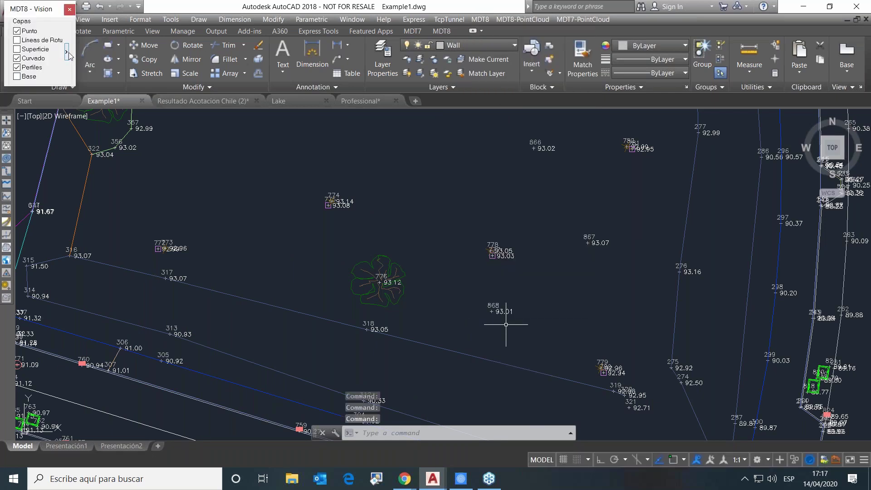
left_click(67, 52)
left_click(174, 39)
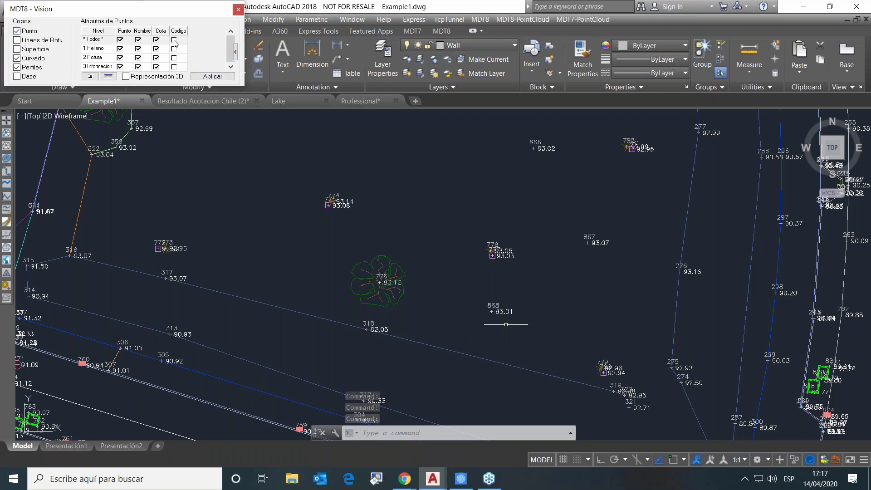
left_click(213, 77)
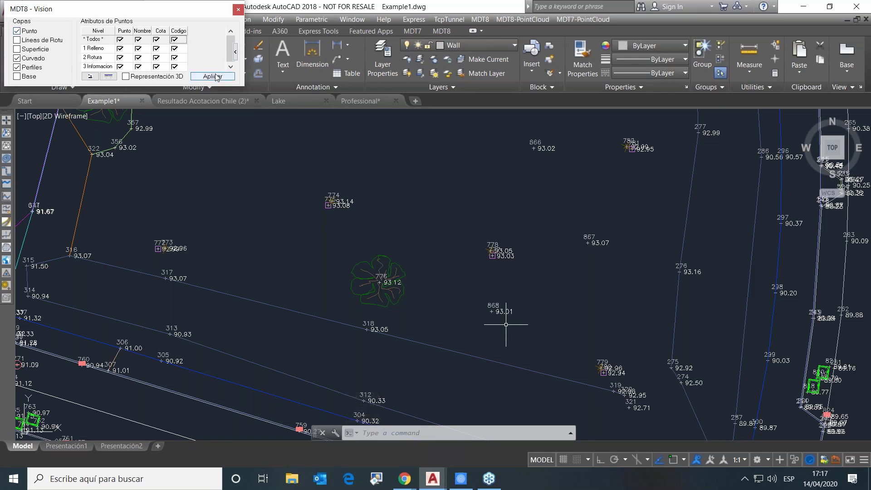
Step: Examine the code labels beside the imported points around the tree, the breakwater lines and the road
scroll(412, 304, "up", 5)
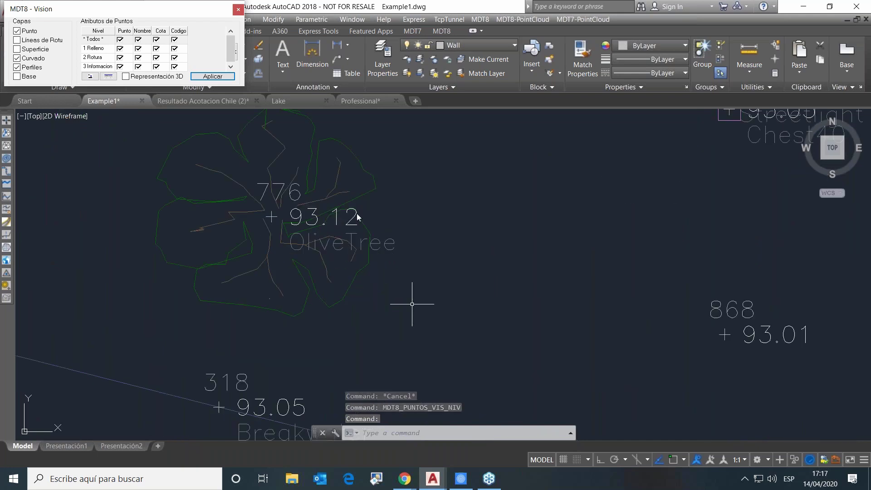
scroll(412, 304, "down", 5)
scroll(439, 300, "up", 3)
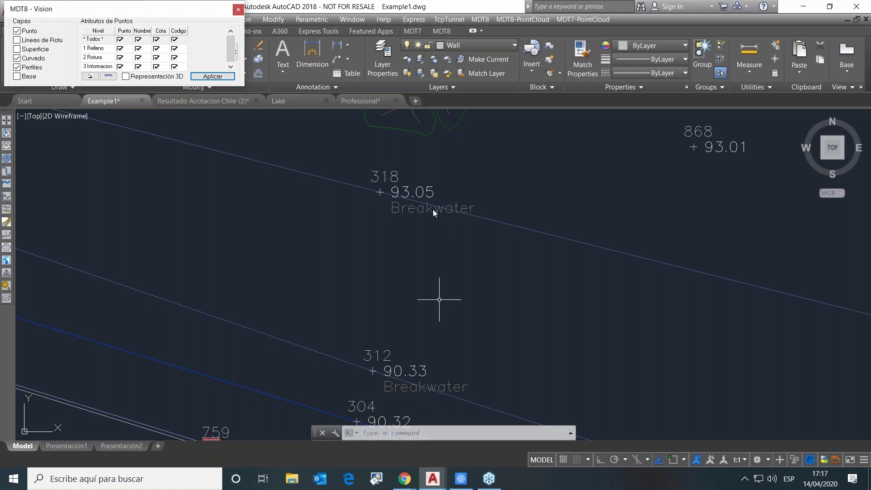
scroll(522, 210, "down", 5)
scroll(459, 339, "up", 3)
scroll(444, 336, "down", 3)
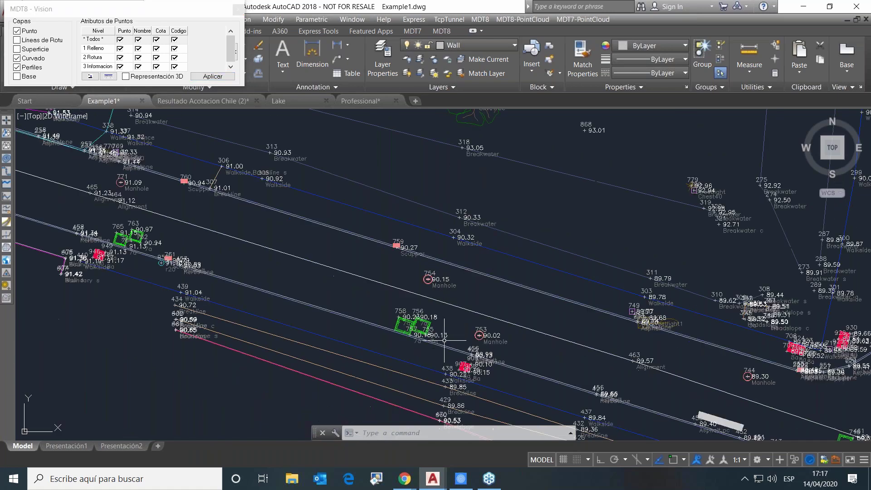
middle_click_drag(507, 347, 490, 317)
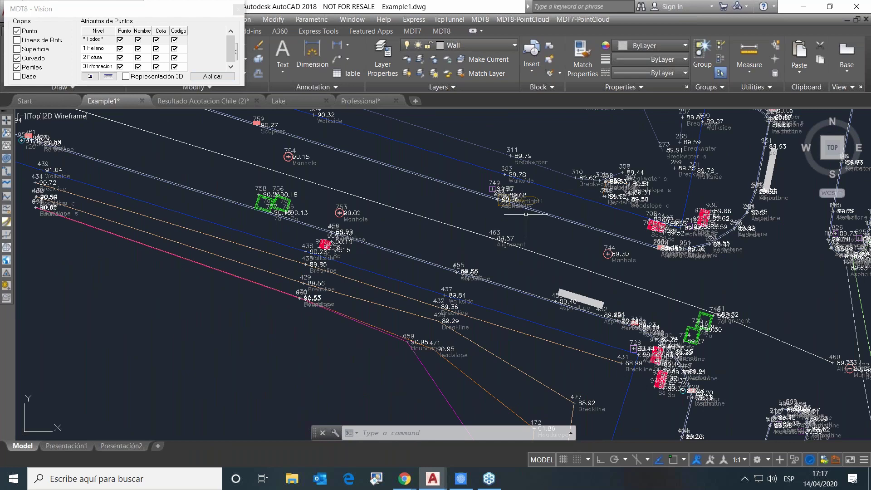
scroll(522, 169, "up", 5)
scroll(480, 220, "down", 6)
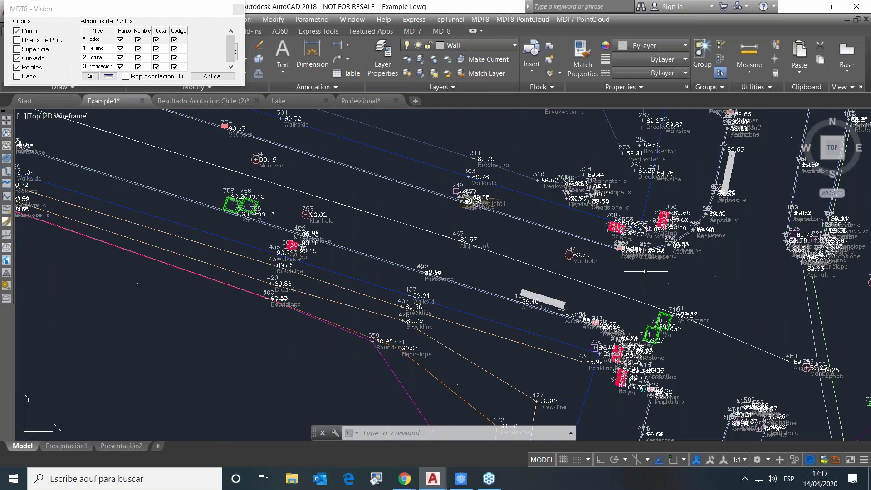
scroll(669, 272, "down", 6)
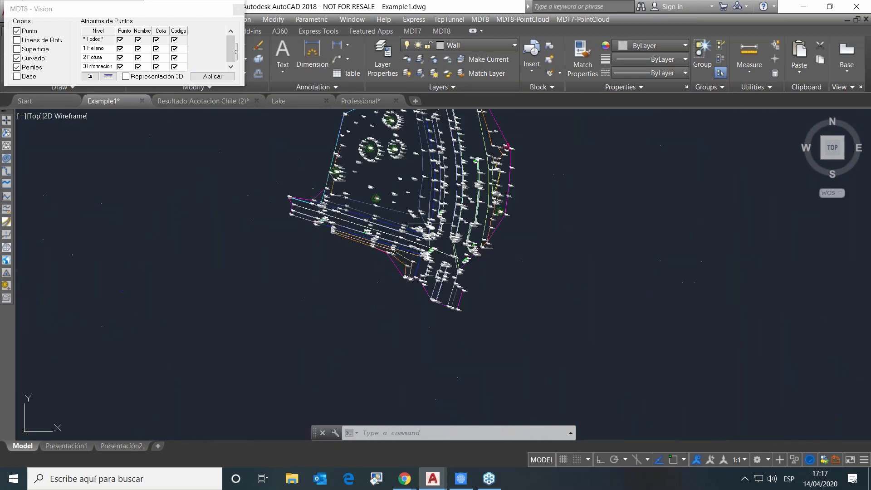
Step: Turn off the code attribute for all point levels and close the Vision settings
left_click(212, 76)
key("Return")
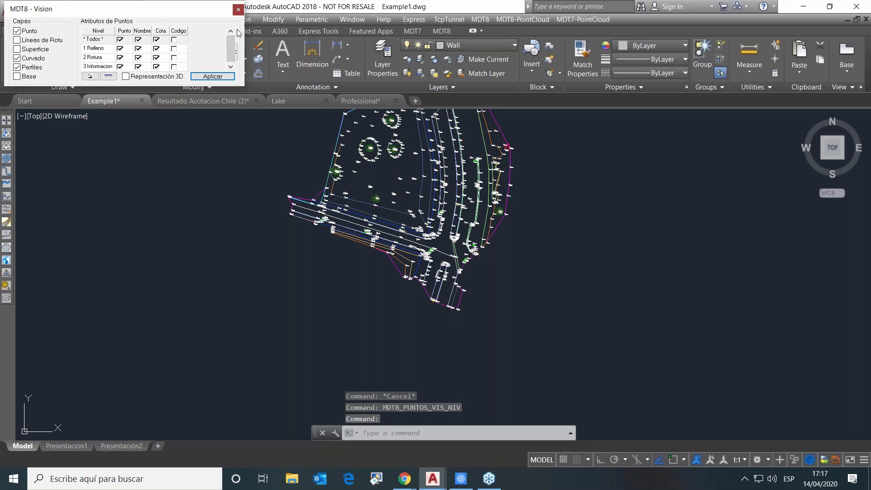
left_click(238, 9)
Step: Stretch the pedestrian crossing block near point 452 across the road to the opposite kerb so its stripes repeat
middle_click_drag(382, 161, 421, 275)
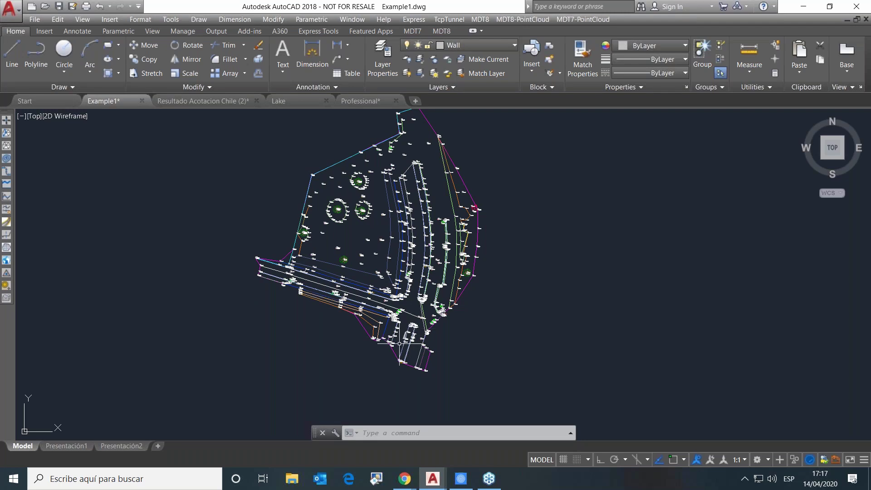
scroll(395, 344, "up", 6)
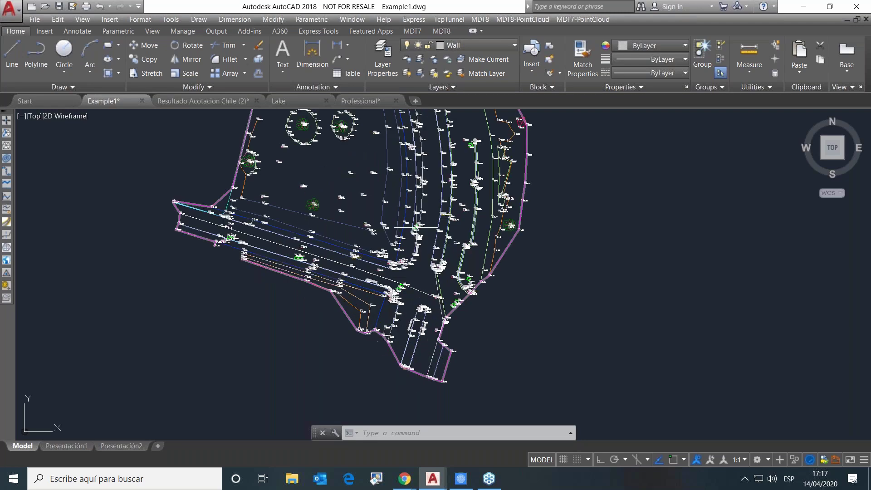
scroll(321, 340, "up", 4)
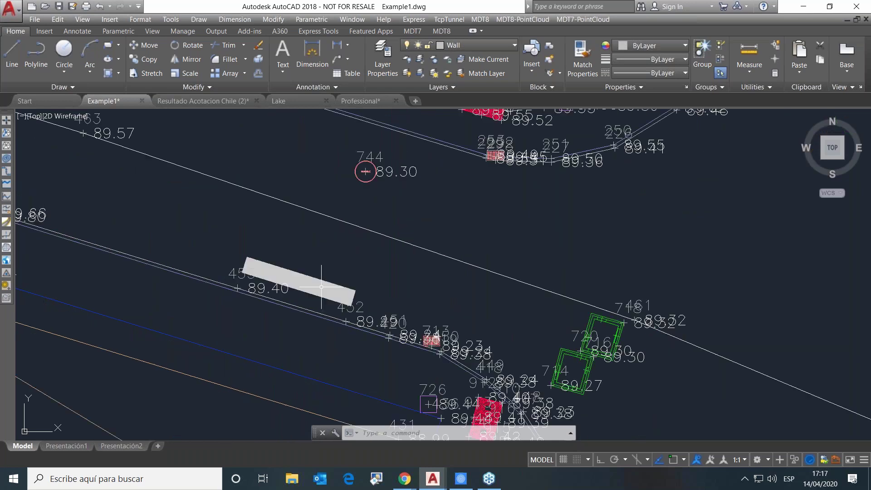
left_click(333, 285)
left_click(333, 284)
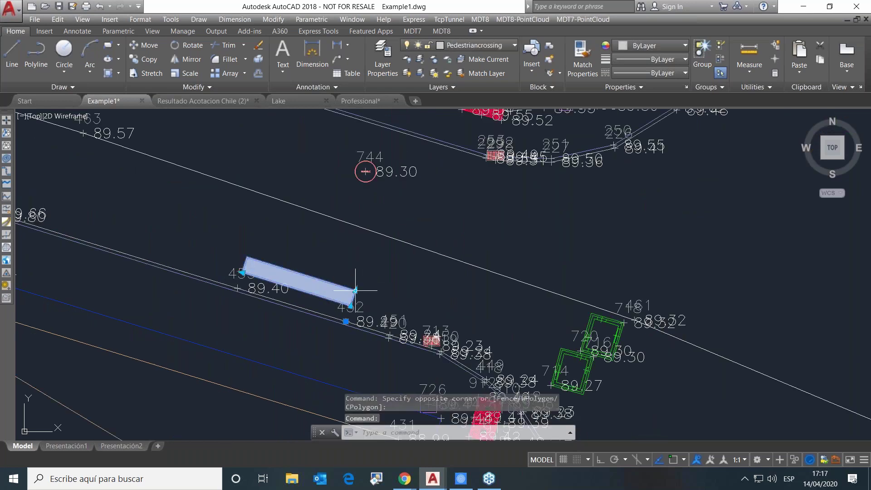
left_click(355, 289)
left_click(403, 134)
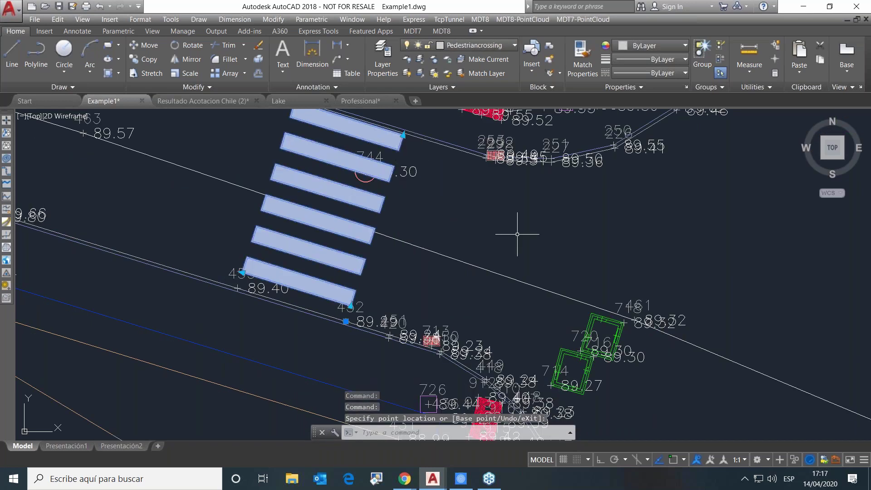
key("Escape")
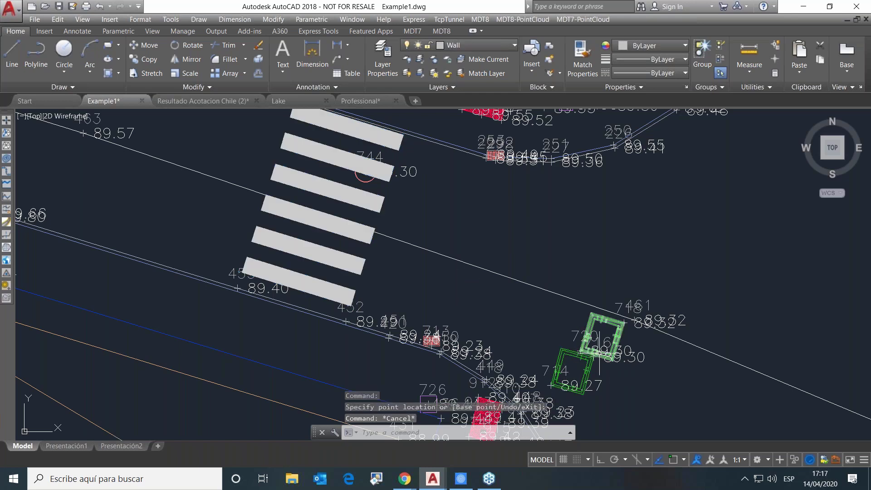
Step: Rotate the streetlight block near point 749 so that its arm points over the road
middle_click_drag(539, 404, 535, 278)
scroll(516, 240, "up", 2)
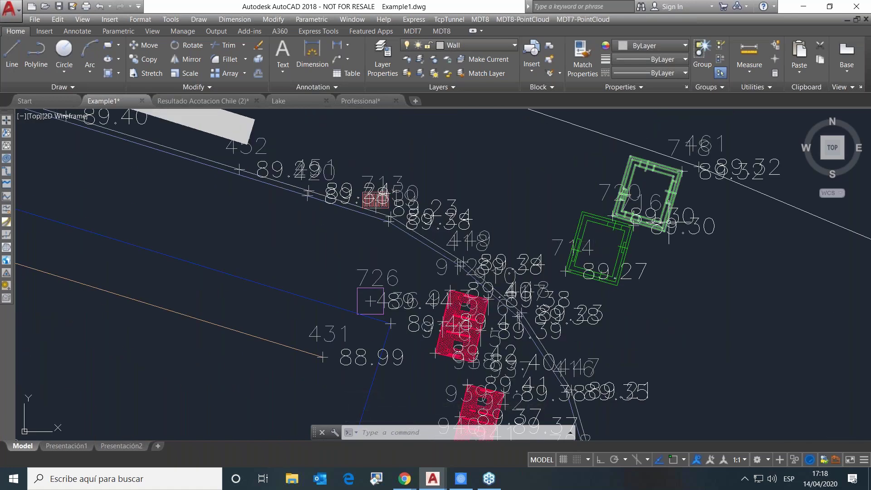
mouse_move(488, 199)
middle_mouse_down()
mouse_move(727, 346)
mouse_move(772, 385)
middle_mouse_up()
mouse_move(410, 205)
middle_mouse_down()
mouse_move(505, 233)
mouse_move(521, 224)
middle_mouse_up()
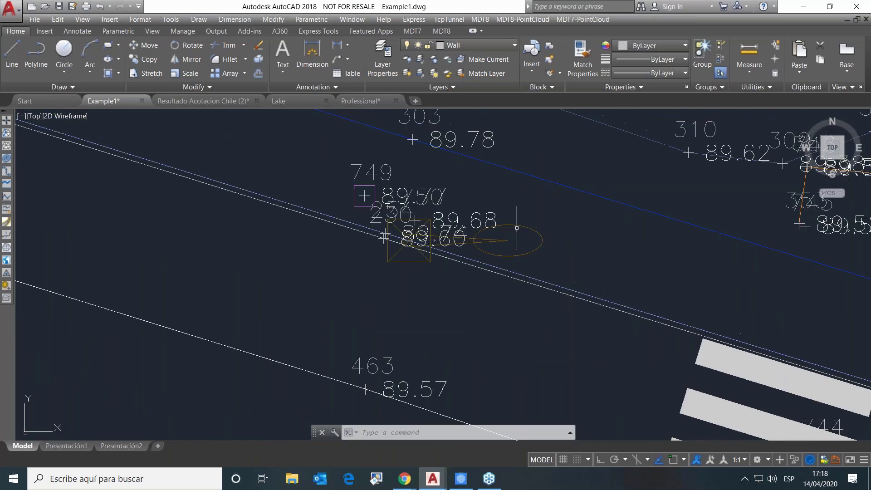
left_click(514, 226)
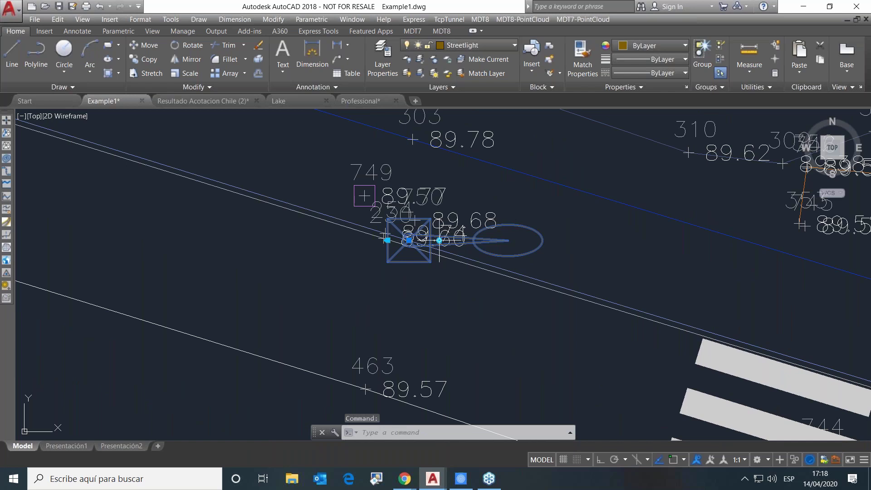
left_click(439, 240)
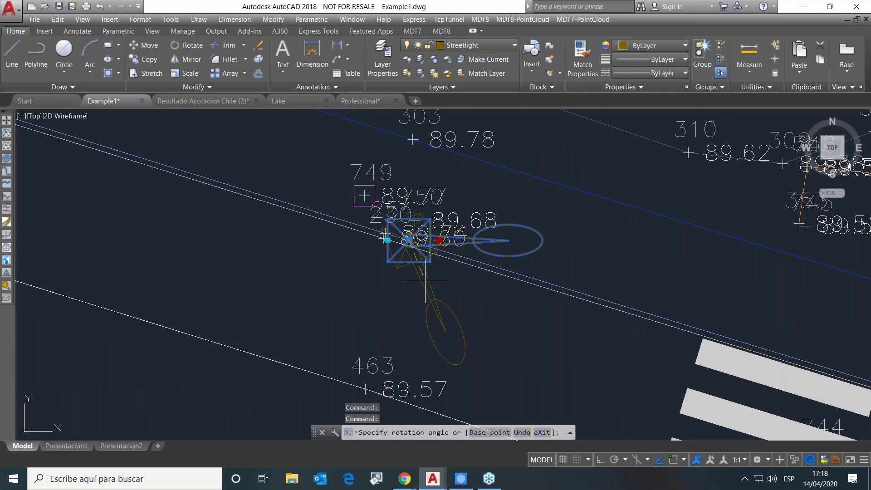
left_click(390, 297)
key("Escape")
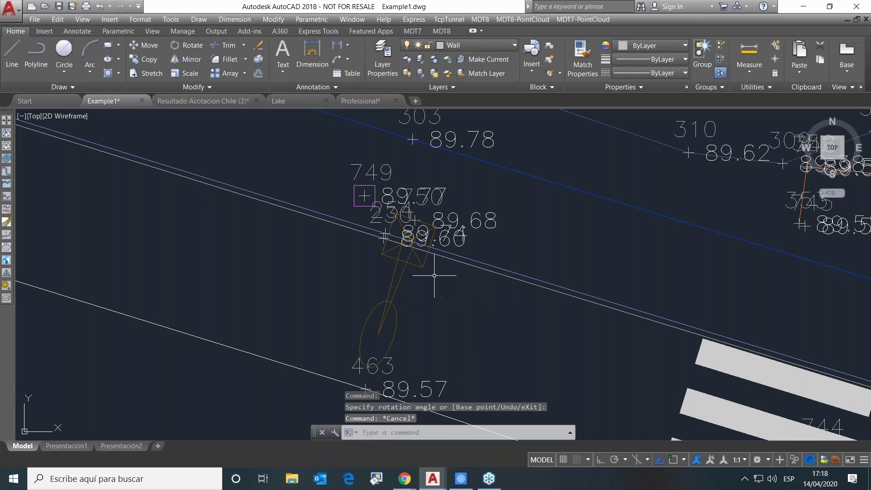
Step: Open the hyperlinked photo of scupper point 824, view it and close it
scroll(438, 275, "down", 5)
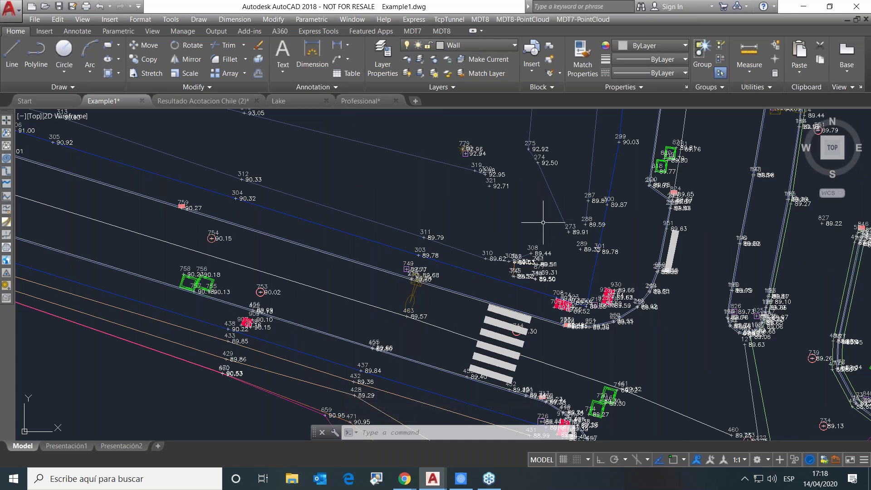
mouse_move(524, 234)
middle_mouse_down()
mouse_move(450, 262)
mouse_move(269, 436)
mouse_move(251, 305)
middle_mouse_up()
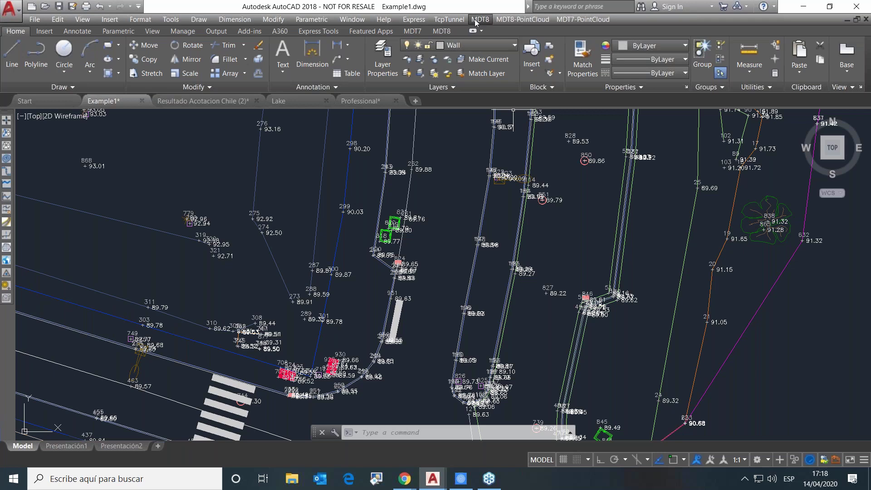
left_click(477, 19)
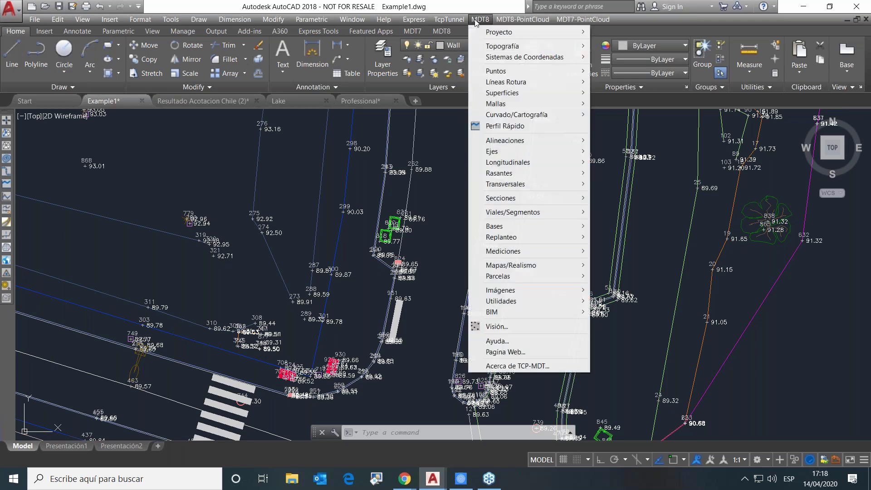
mouse_move(495, 72)
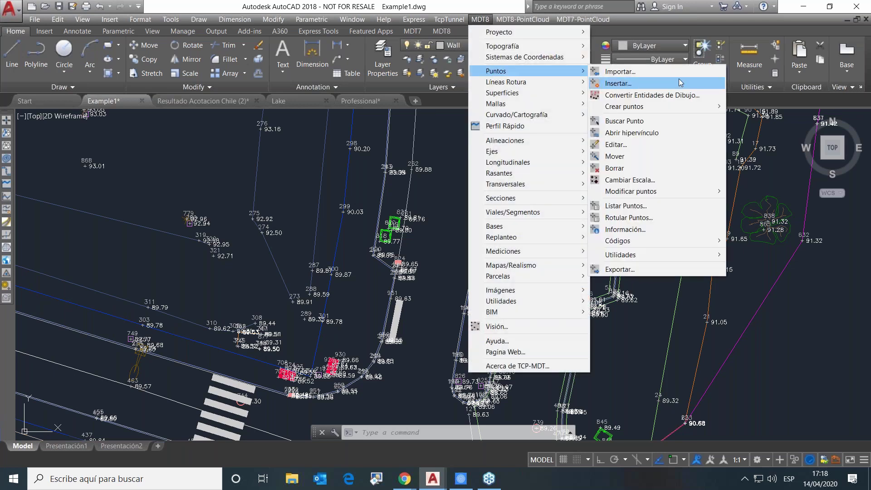
left_click(658, 133)
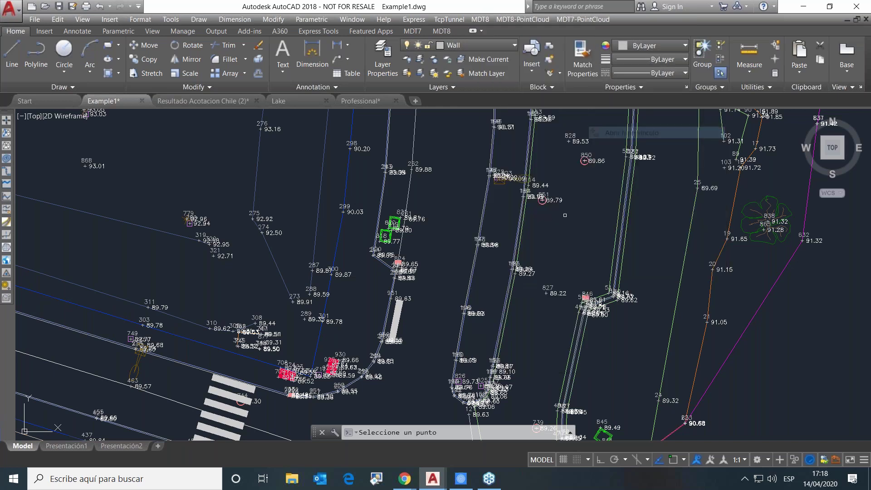
scroll(402, 281, "up", 10)
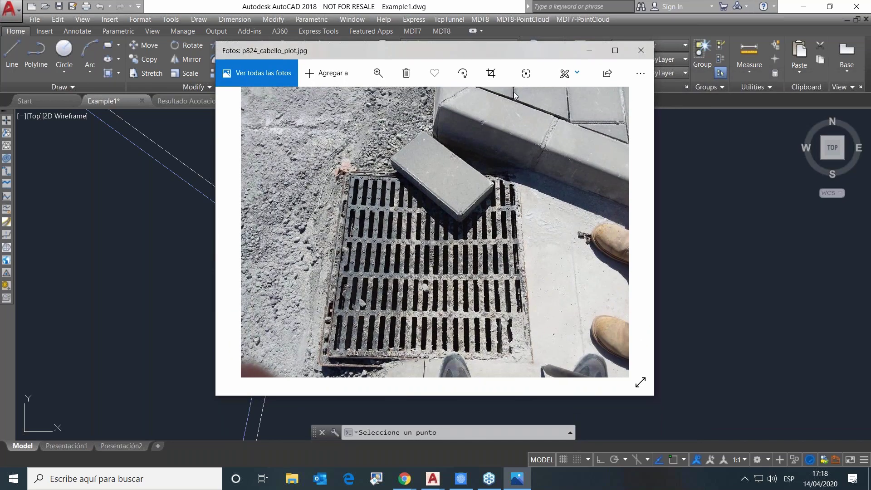
left_click(641, 50)
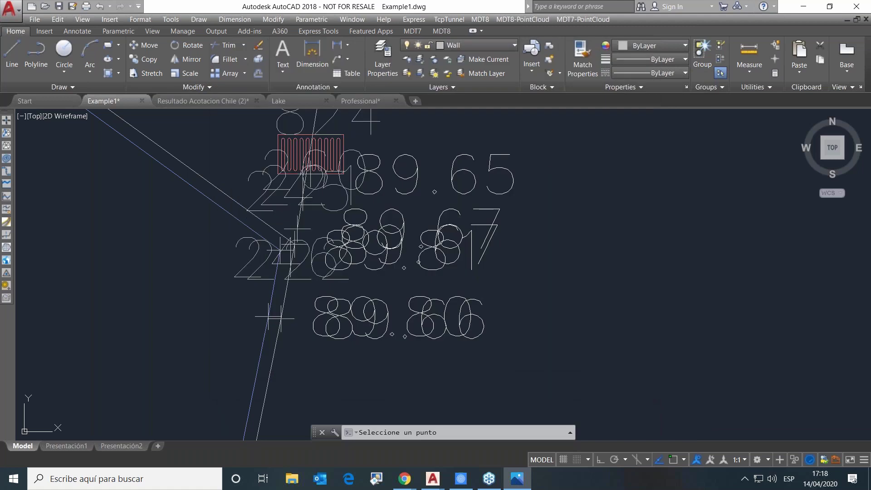
Step: Repeat the open hyperlink command on point 824 to view its photo again, and close the photo
right_click(508, 132)
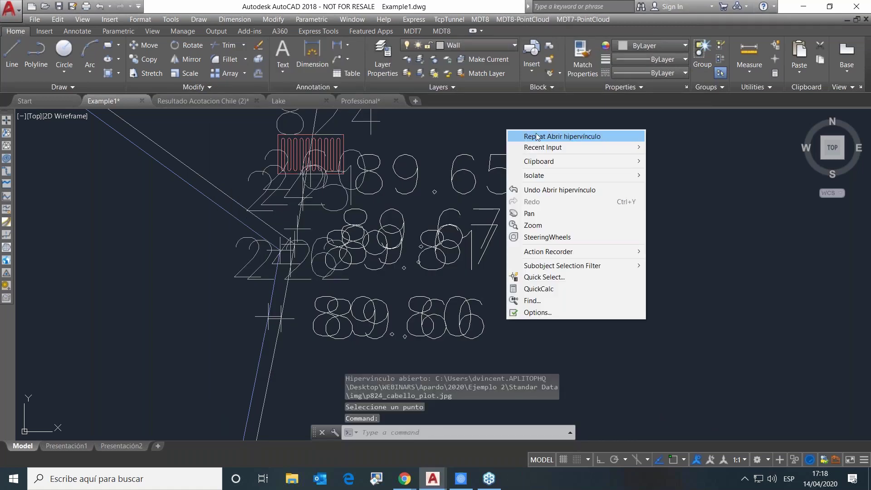
left_click(515, 136)
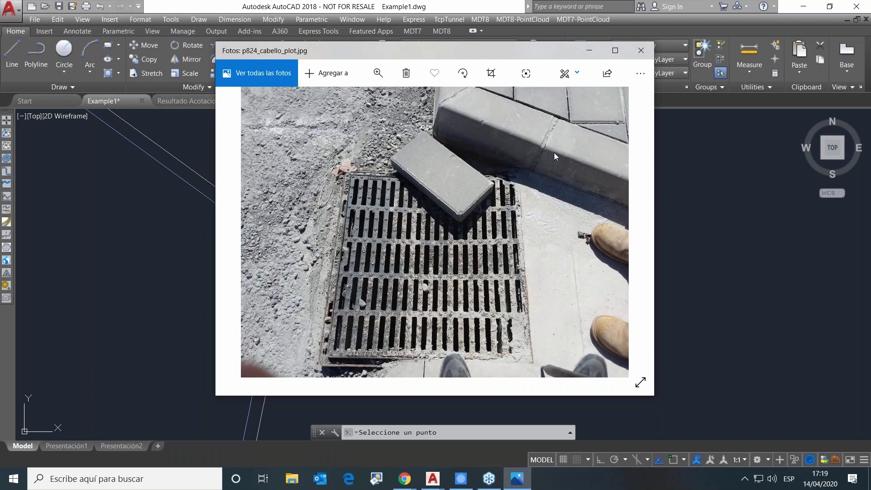
left_click(641, 50)
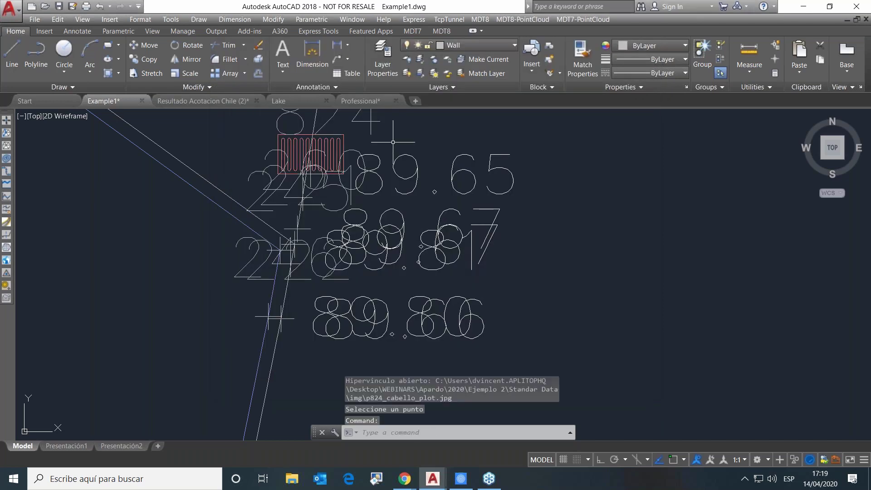
Step: Rotate the scupper block at point 824 to align it with the kerb line
left_click(327, 157)
left_click(351, 173)
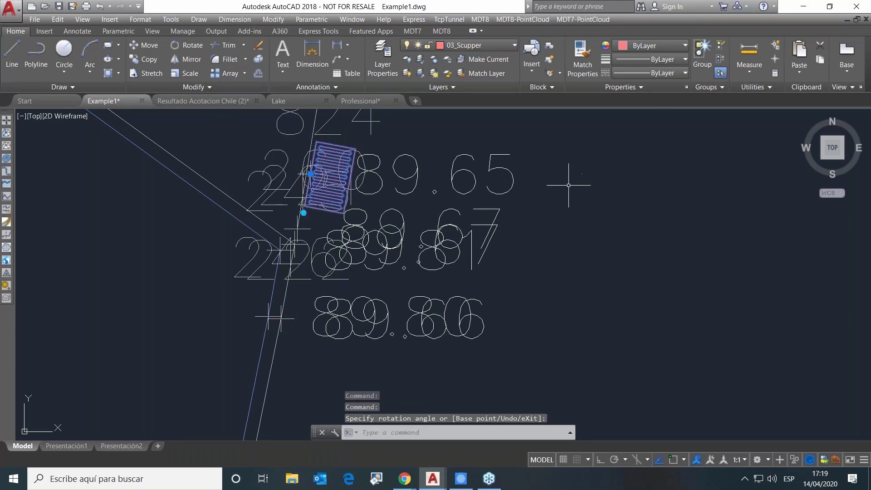
Step: Open the hyperlinked photo of point 832, a corner of the pylon base, view it and close it
key("Escape")
scroll(365, 227, "down", 2)
scroll(391, 272, "down", 5)
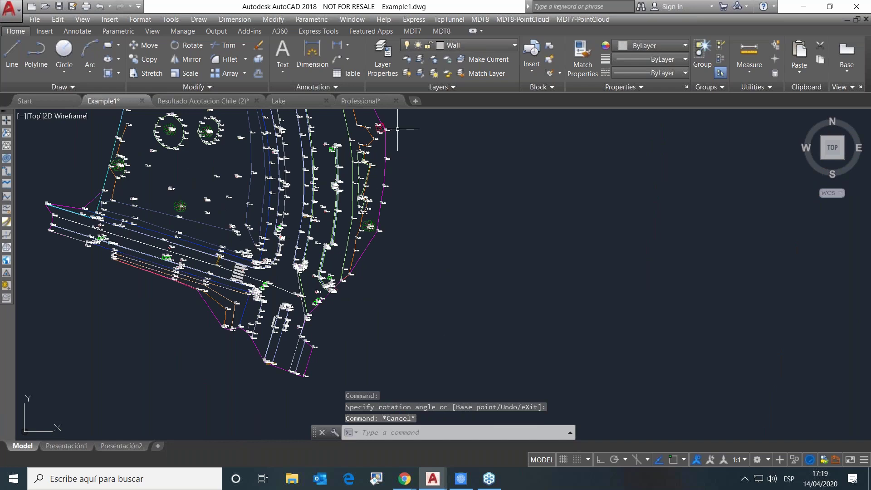
scroll(457, 243, "up", 4)
scroll(418, 272, "up", 4)
right_click(360, 203)
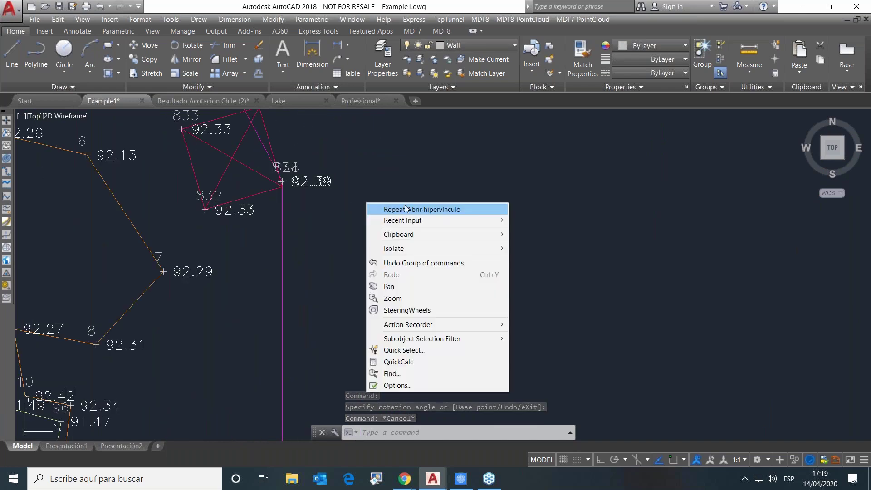
left_click(390, 208)
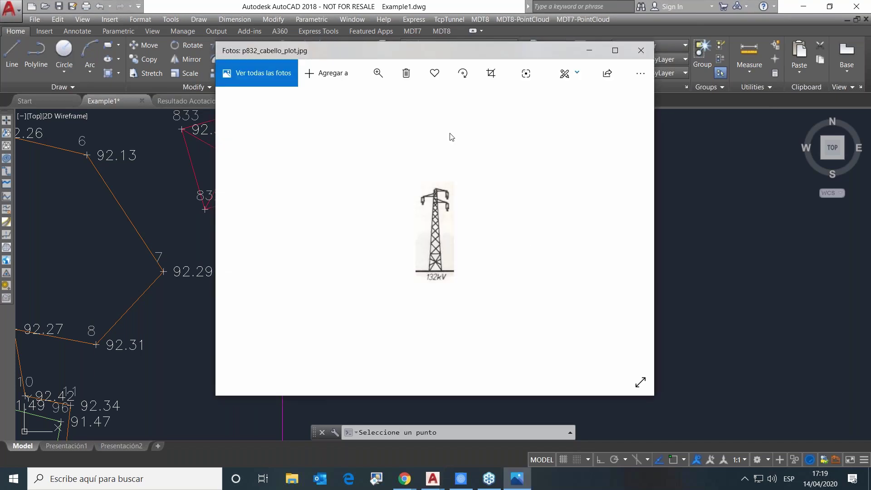
left_click(641, 51)
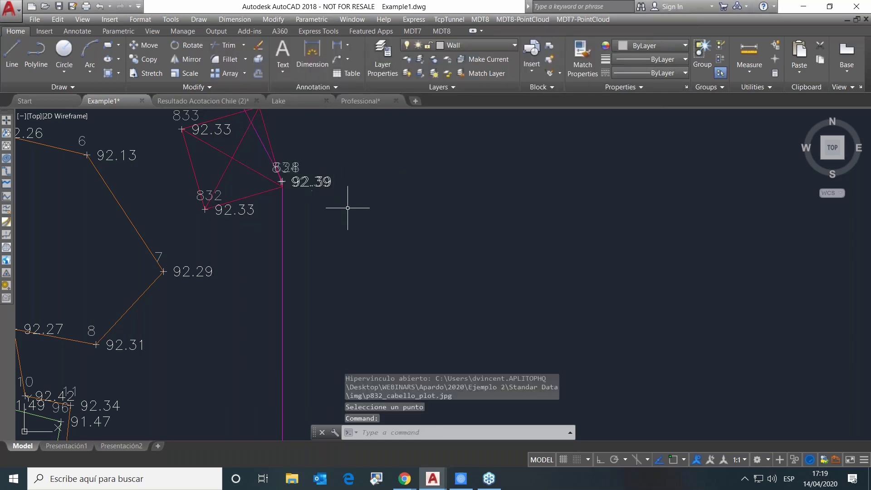
scroll(347, 208, "down", 10)
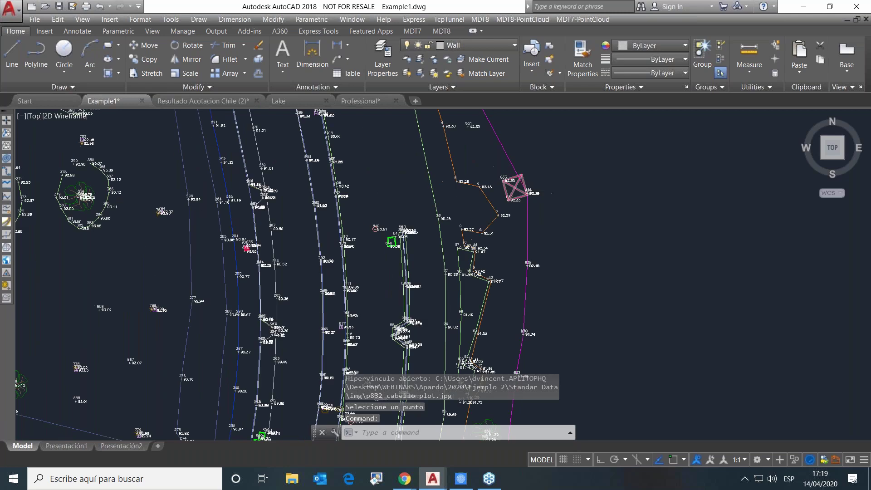
scroll(495, 191, "down", 5)
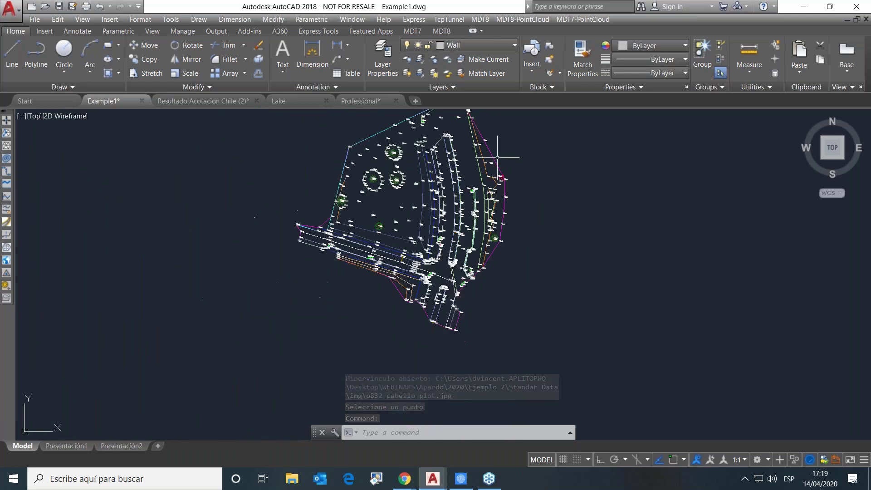
middle_click_drag(521, 136, 535, 186)
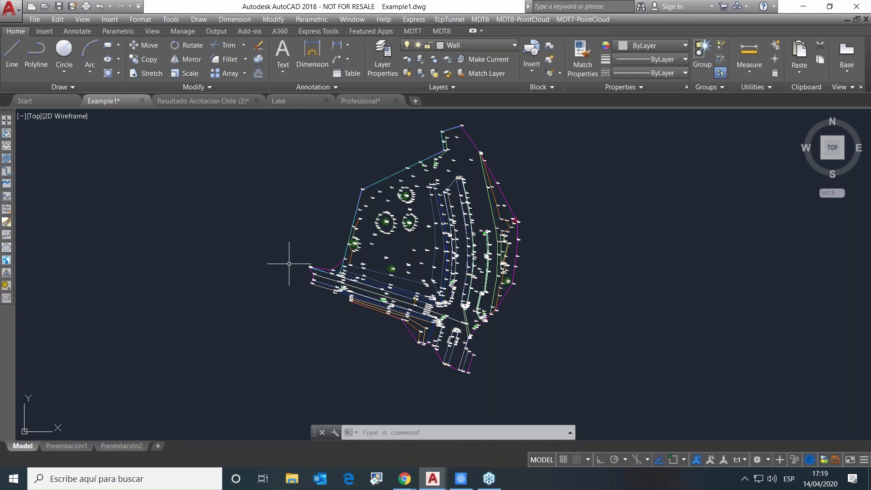
left_click(516, 20)
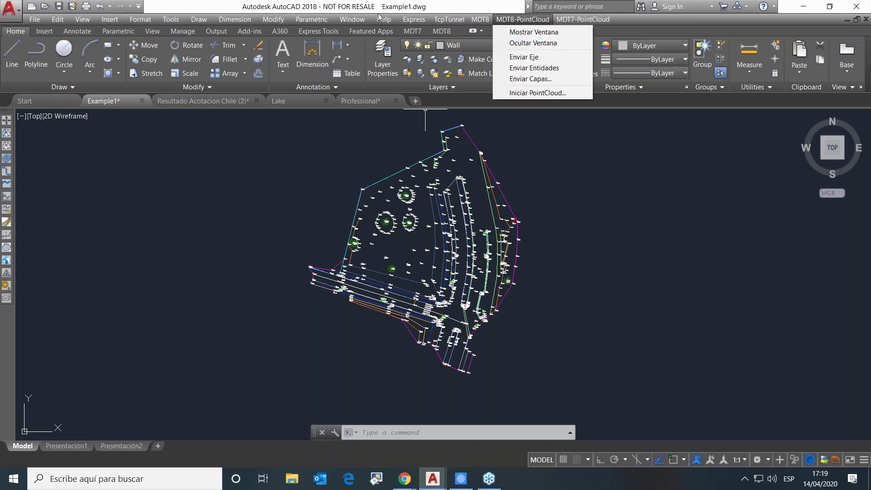
mouse_move(352, 19)
left_click(623, 226)
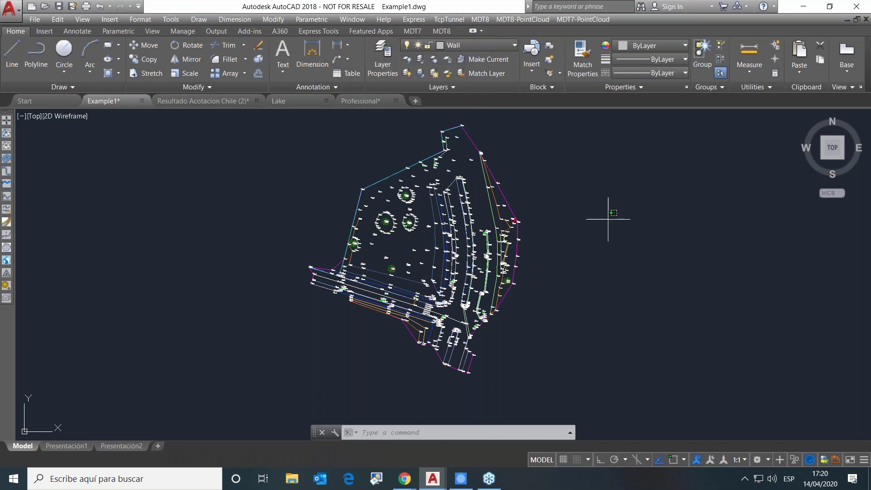
left_click(608, 216)
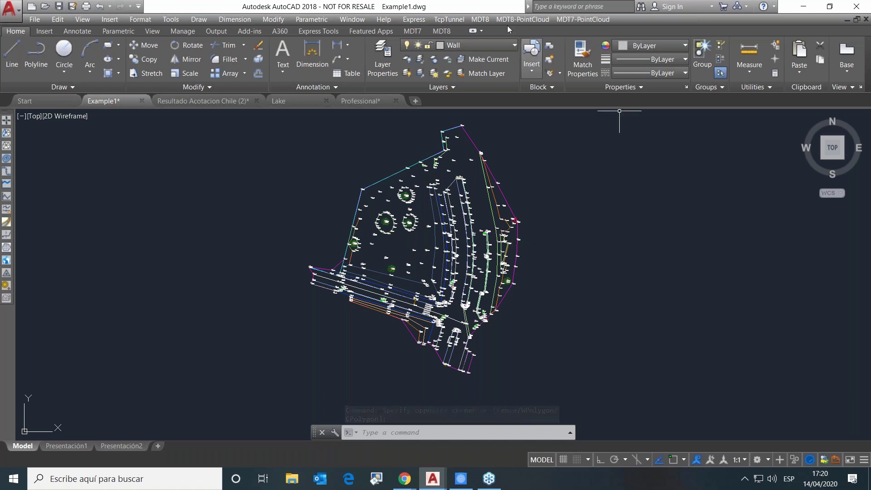
Step: List all the survey points with the Listar Puntos command and widen the list window
left_click(480, 19)
mouse_move(584, 76)
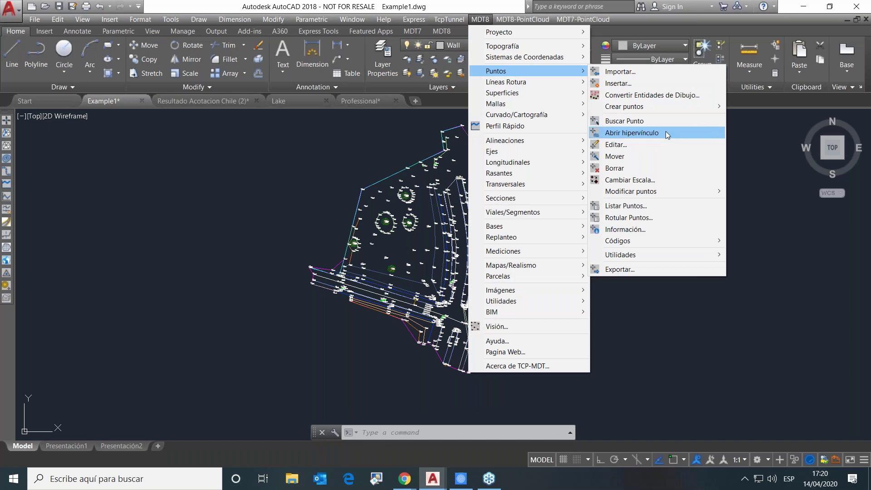
left_click(645, 206)
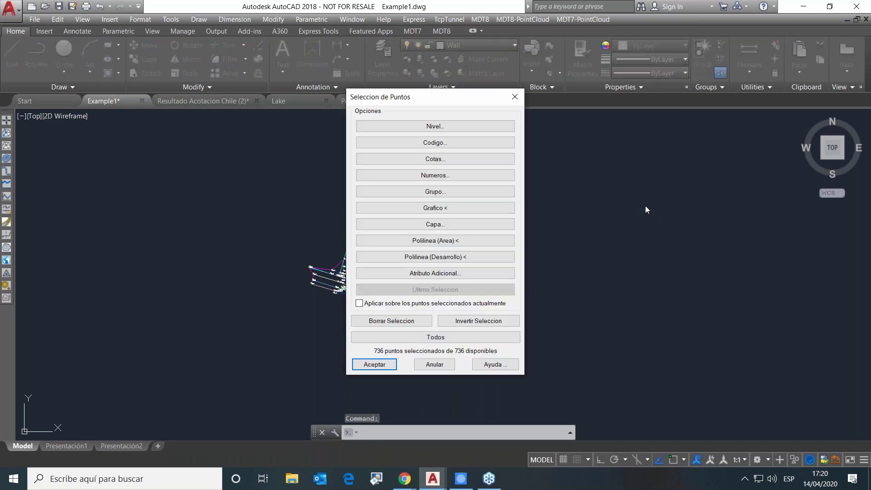
left_click(435, 337)
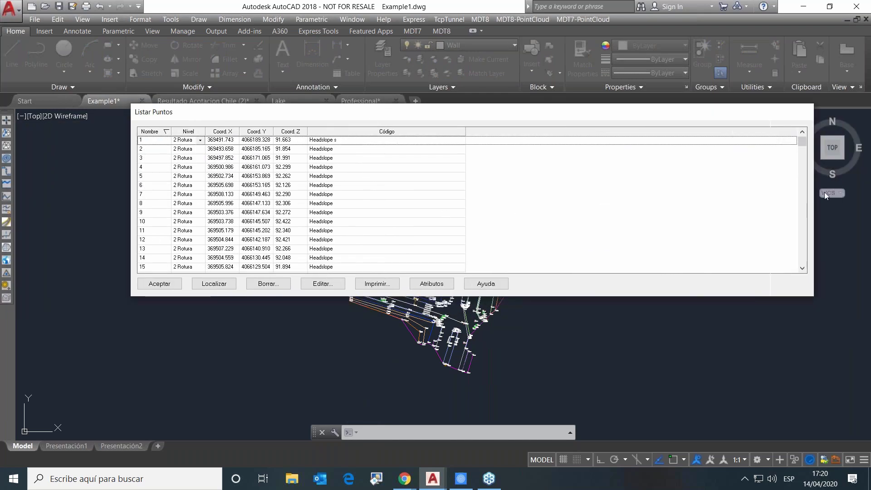
left_click_drag(815, 204, 844, 207)
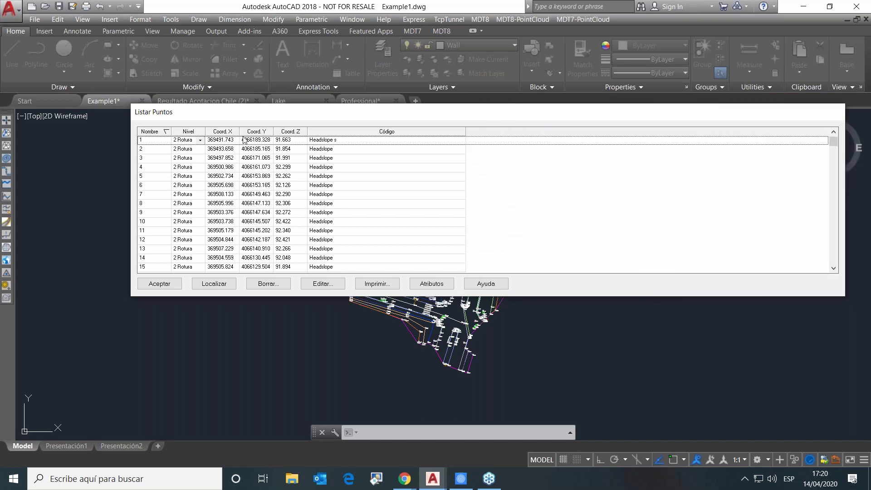
Step: Select one of the Headslope or Bottonslope points further down the list and locate it in the drawing
scroll(217, 151, "down", 1)
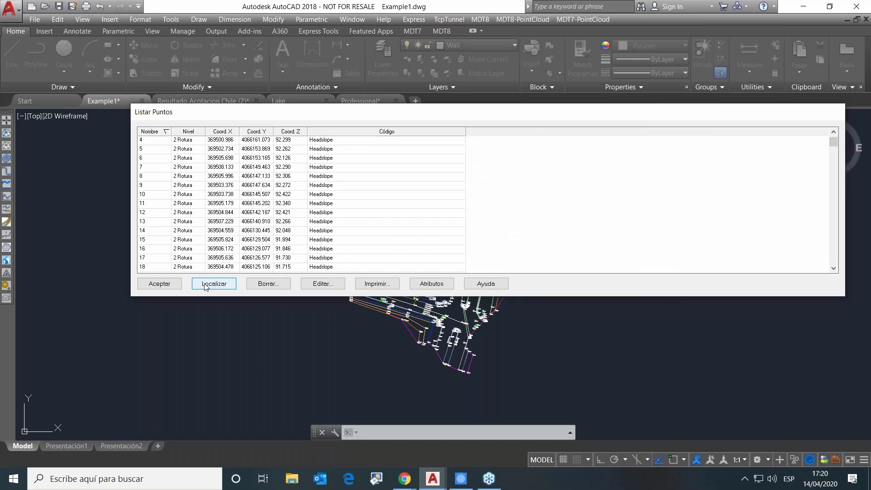
scroll(220, 241, "down", 4)
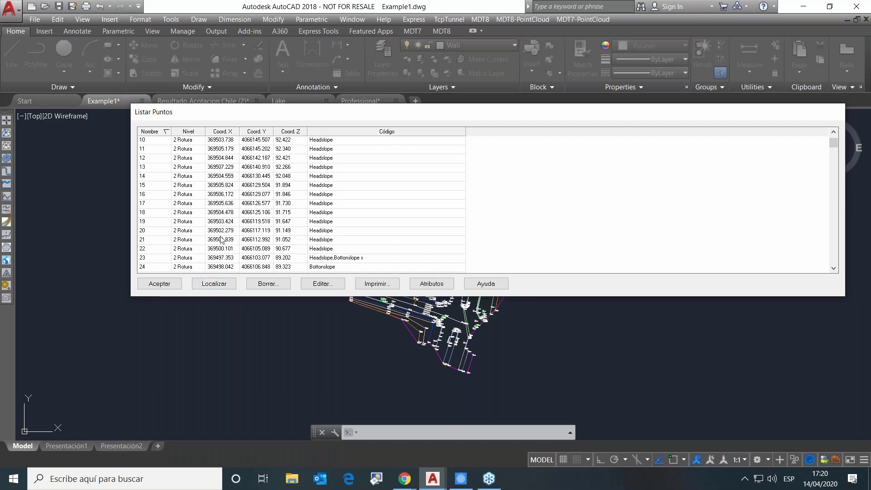
left_click(218, 222)
left_click(214, 284)
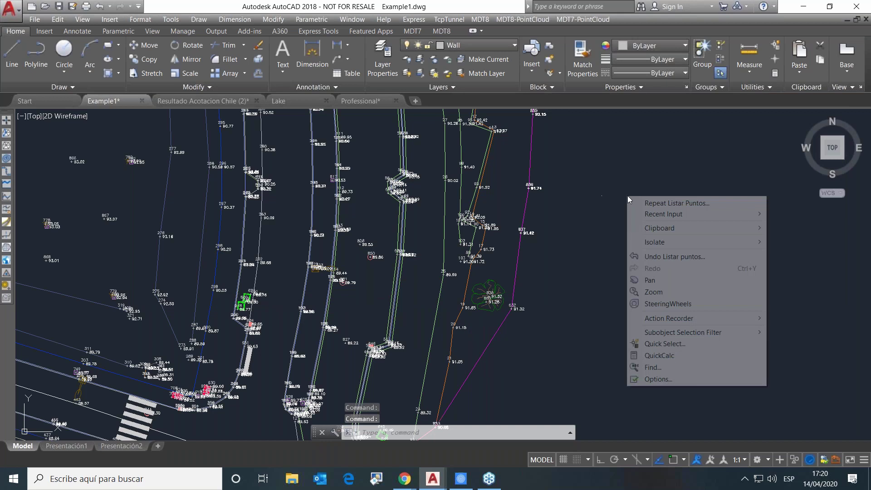
Step: List all the points again with their additional attributes shown, and check the options available for the latitude column
left_click(661, 203)
left_click(437, 338)
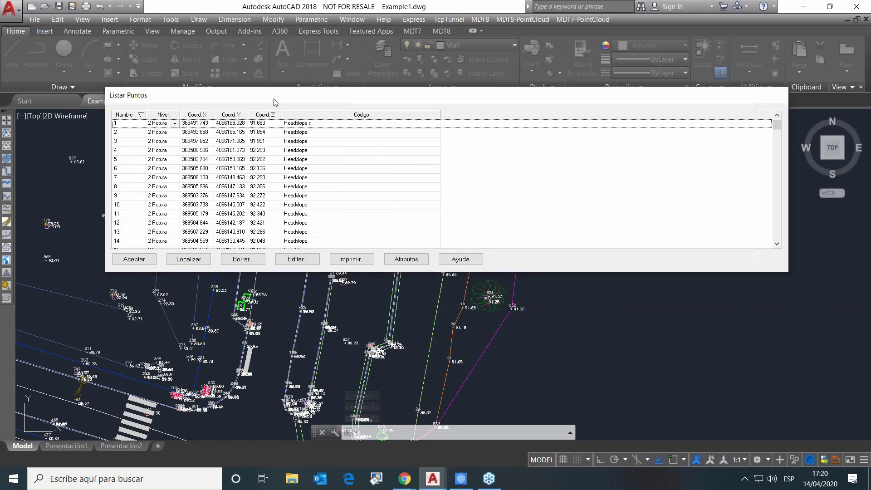
left_click(404, 264)
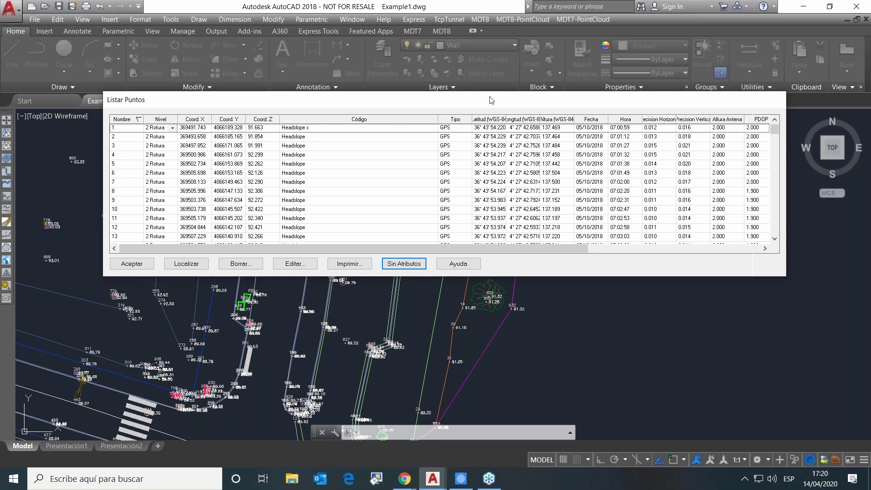
right_click(493, 120)
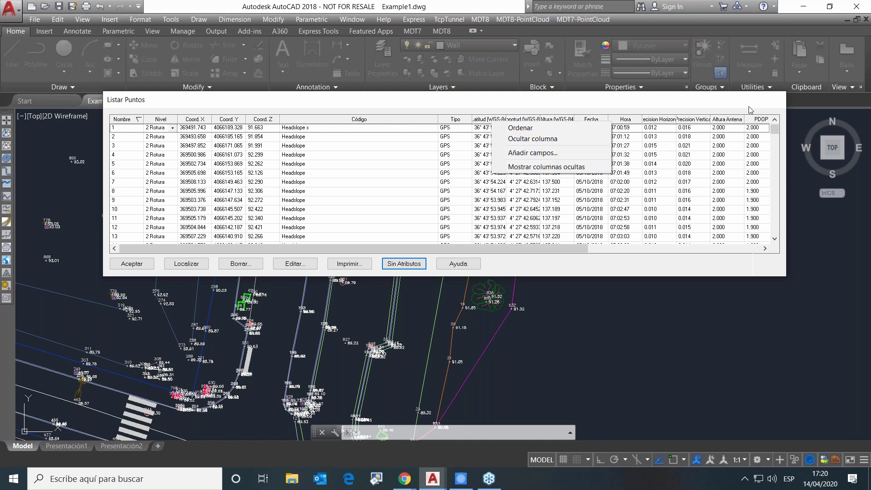
left_click(675, 103)
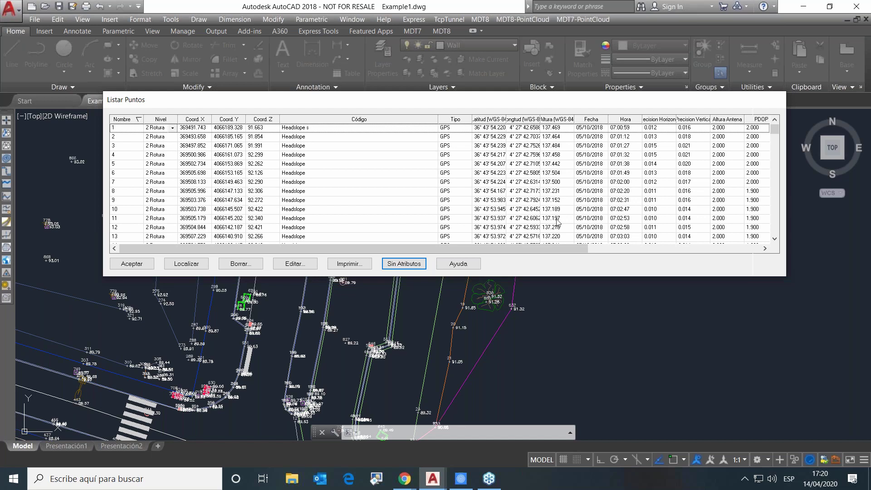
Step: Review the points' GPS attribute columns through to Hipervinculo, and hide the attributes again
left_click_drag(562, 250, 683, 249)
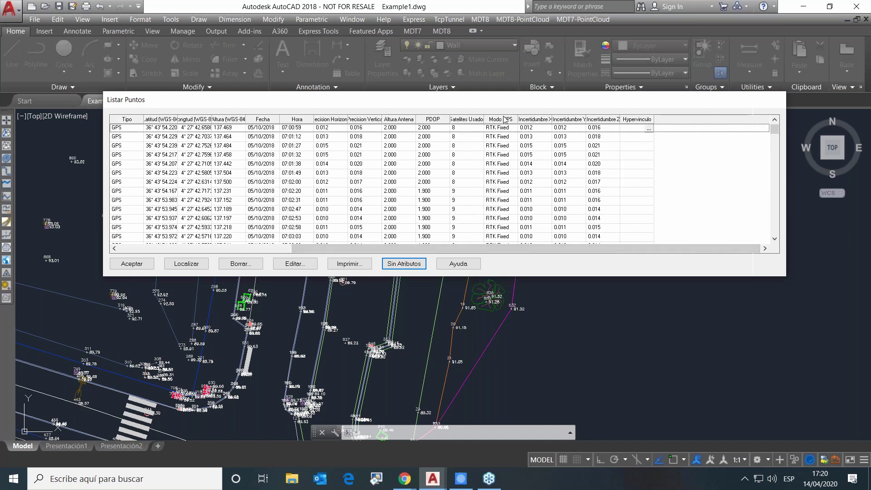
scroll(506, 136, "down", 20)
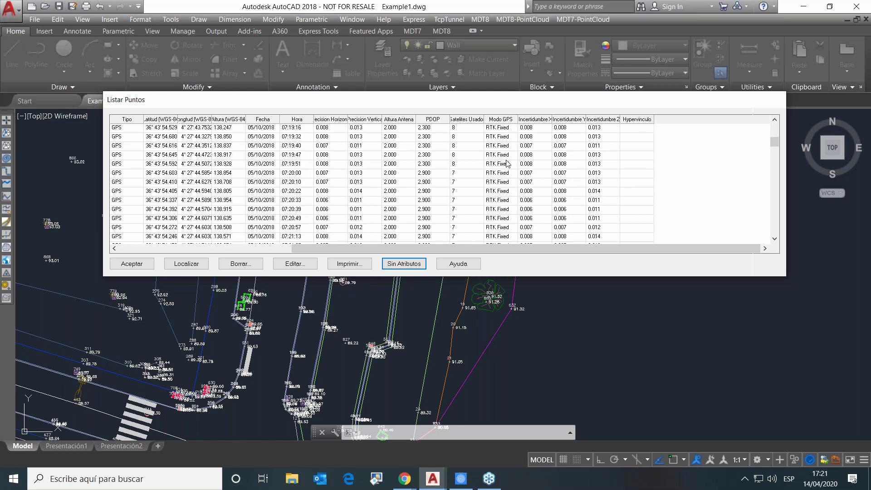
scroll(503, 177, "down", 15)
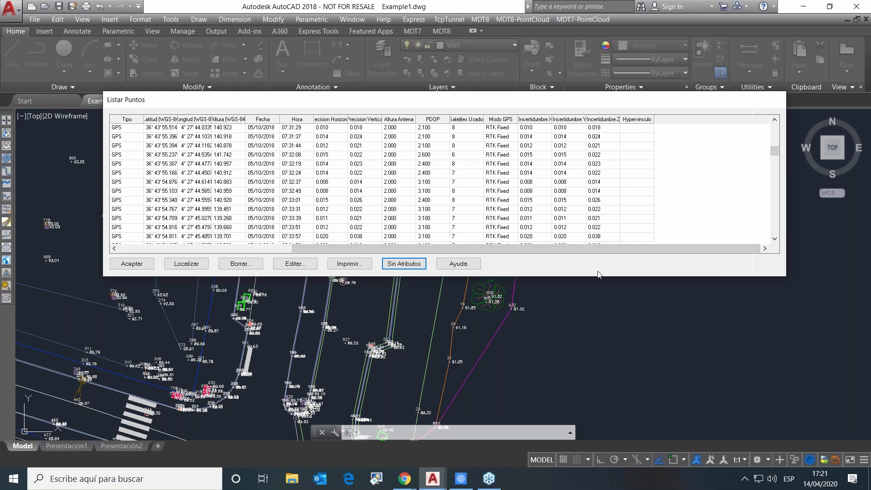
left_click(403, 263)
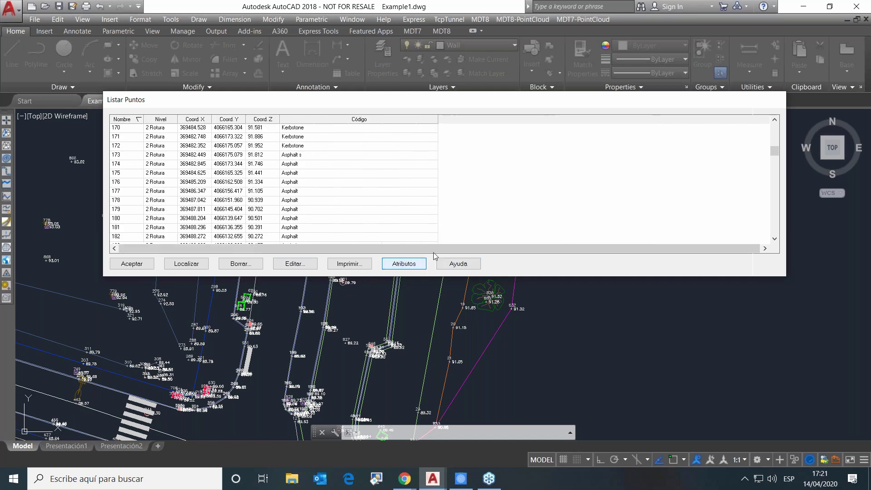
Step: Look at the print and export options for the point list, and close them along with the list
left_click(350, 264)
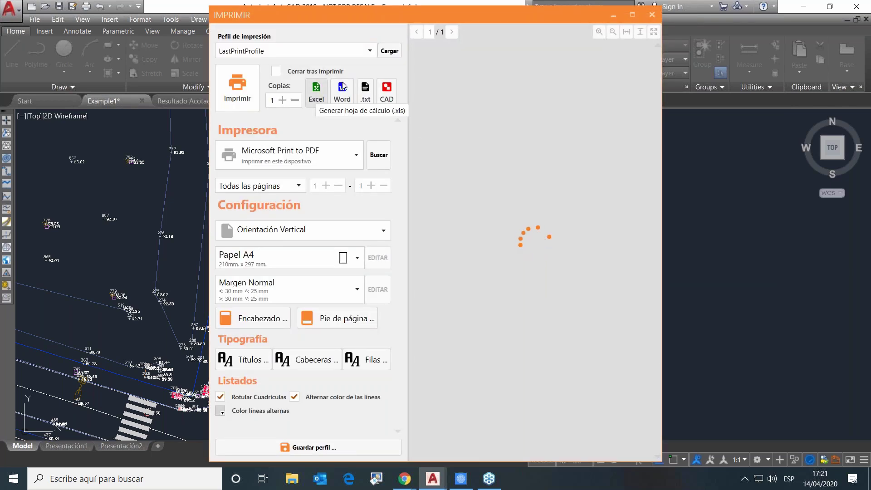
left_click(656, 21)
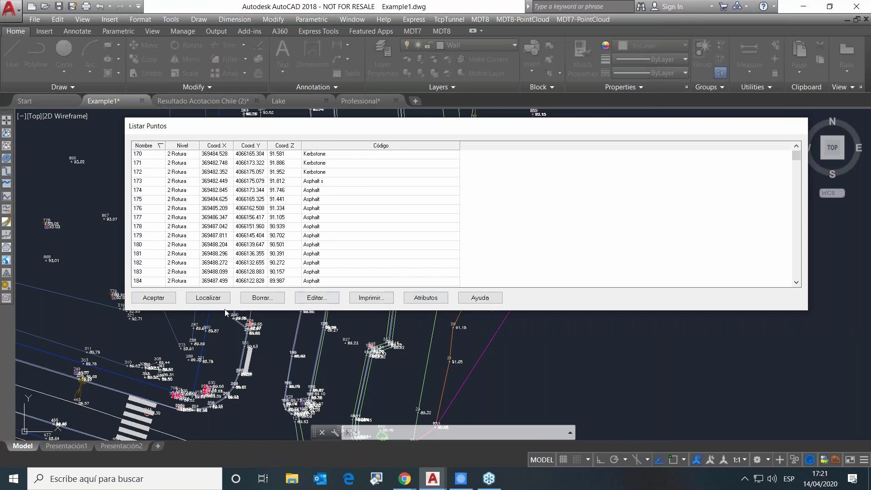
left_click(153, 297)
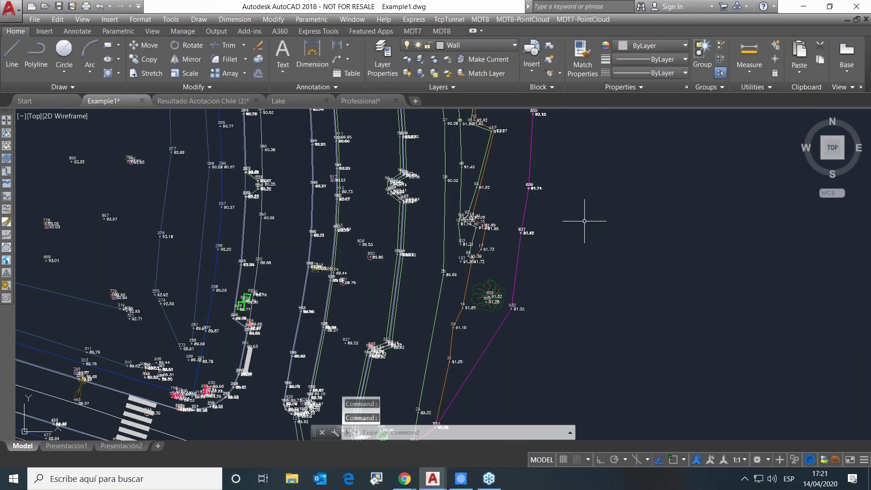
Step: Start a new surface saved as Example1.SUP in the Standar Data folder, replacing the existing file
scroll(584, 221, "down", 8)
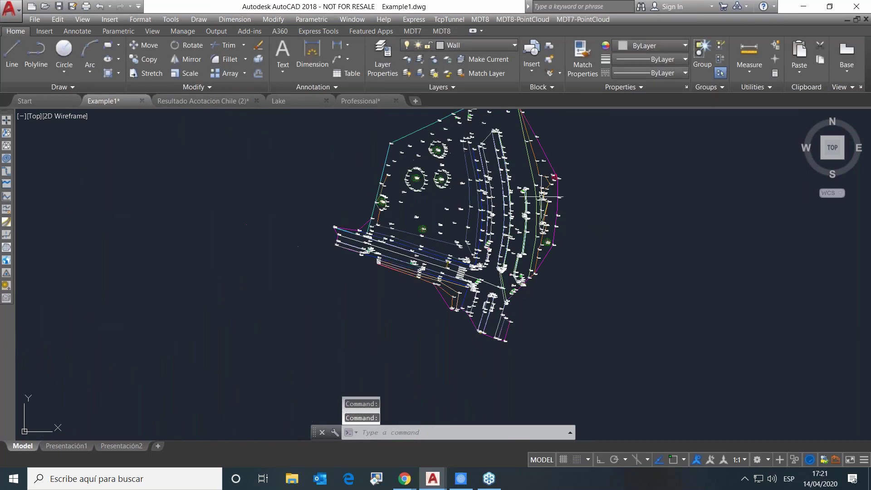
mouse_move(539, 199)
middle_mouse_down()
mouse_move(499, 268)
mouse_move(460, 279)
middle_mouse_up()
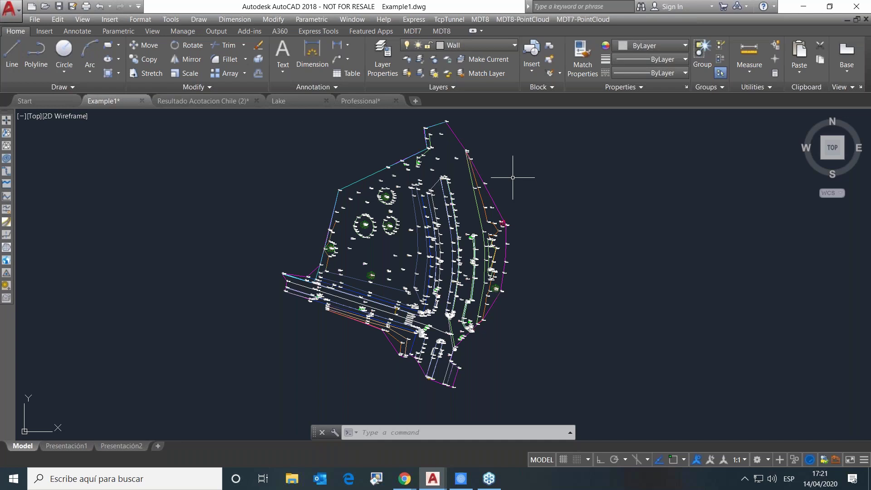
left_click(484, 19)
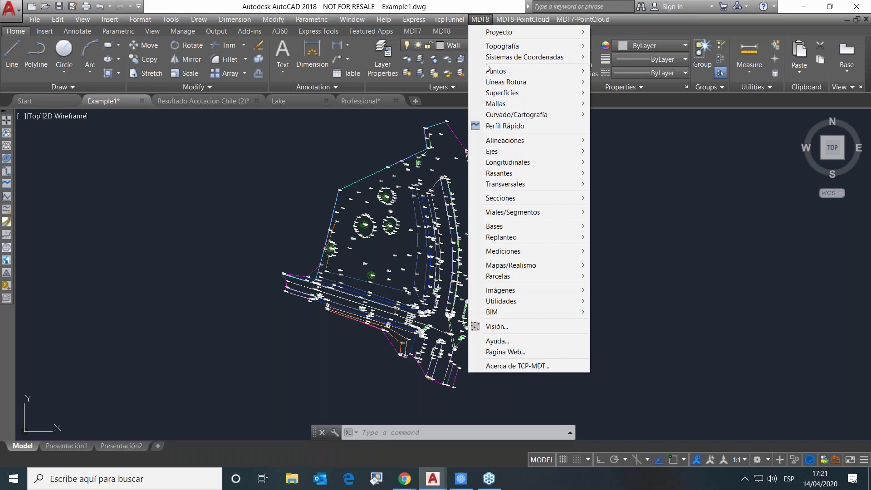
mouse_move(504, 92)
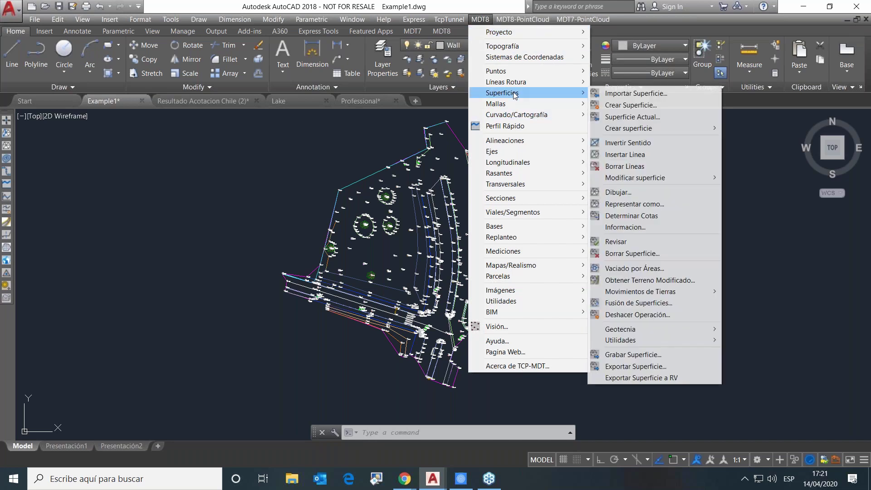
left_click(632, 106)
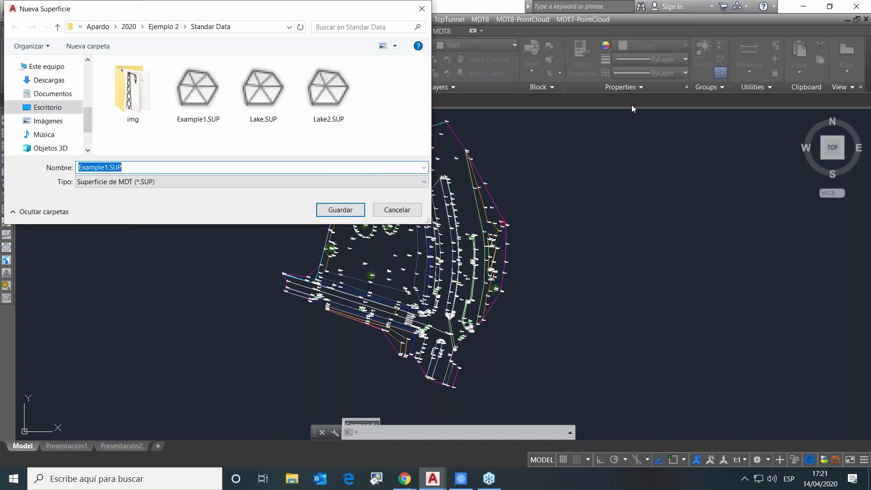
left_click(341, 210)
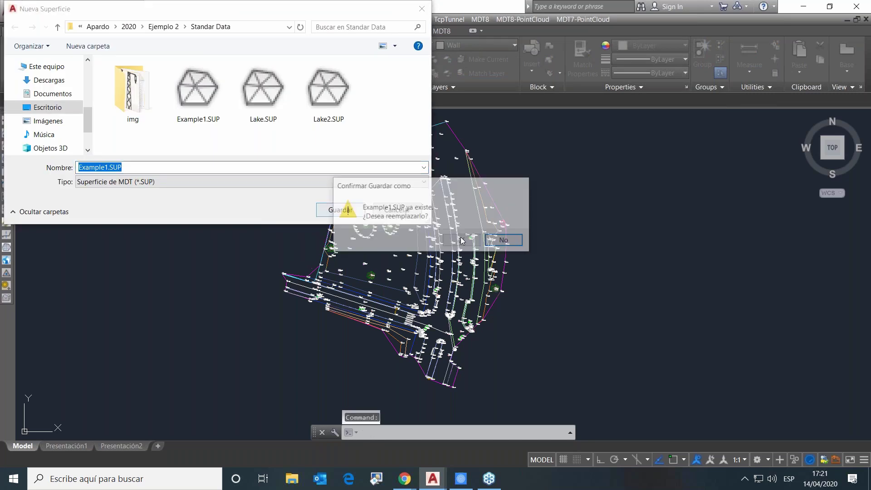
left_click(459, 243)
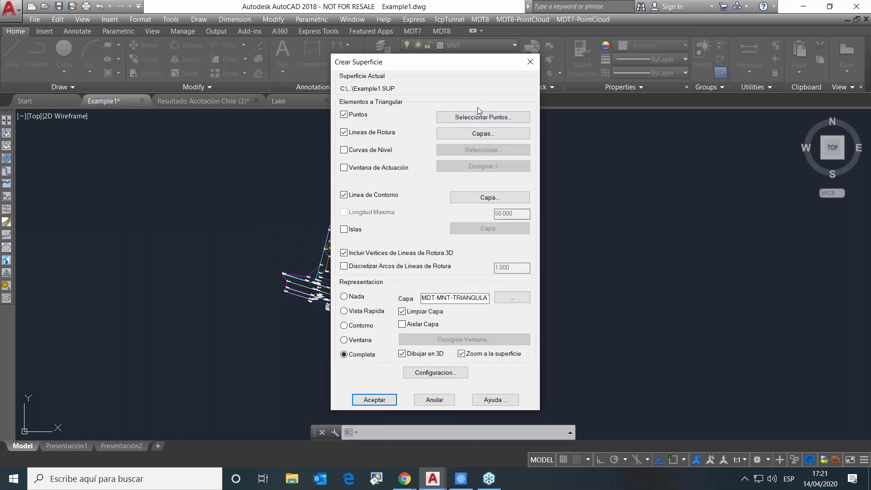
Step: Try replacing the surface's contour line with the maximum length option, and restore the contour line
left_click(345, 115)
left_click(346, 116)
left_click(344, 195)
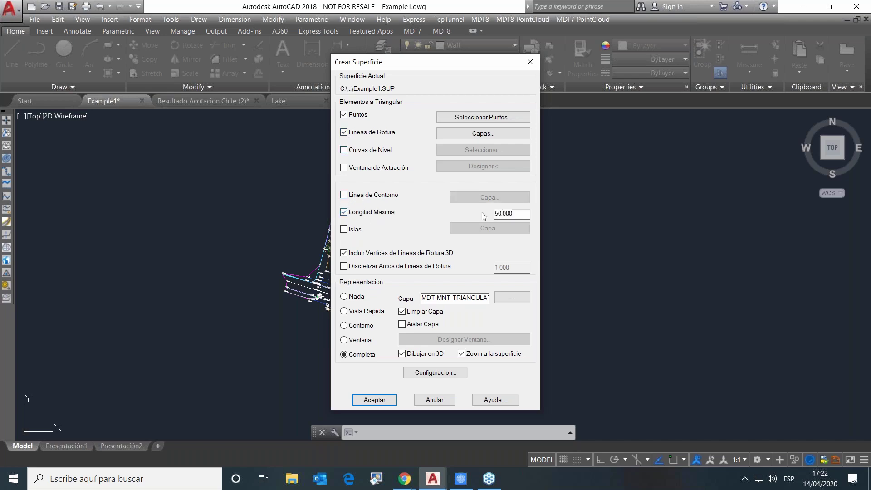
left_click(344, 195)
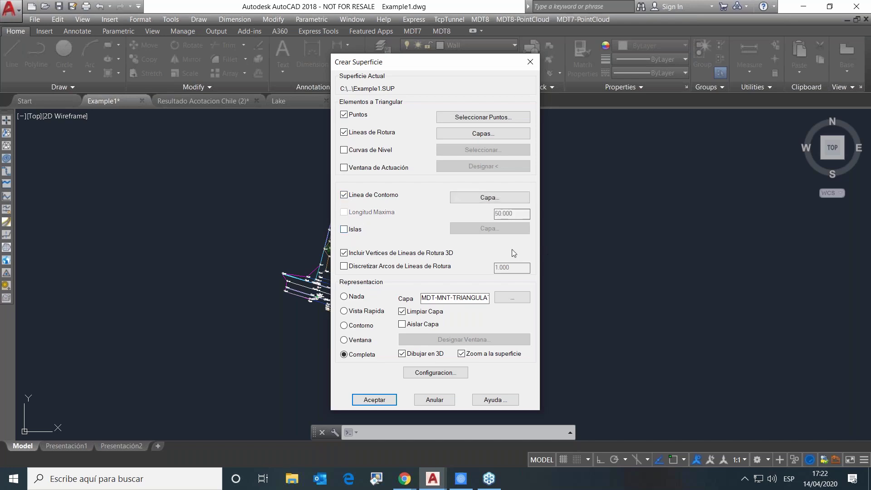
Step: Assign the Limit layer as the surface's contour line layer by picking the boundary polyline in the drawing
left_click(466, 197)
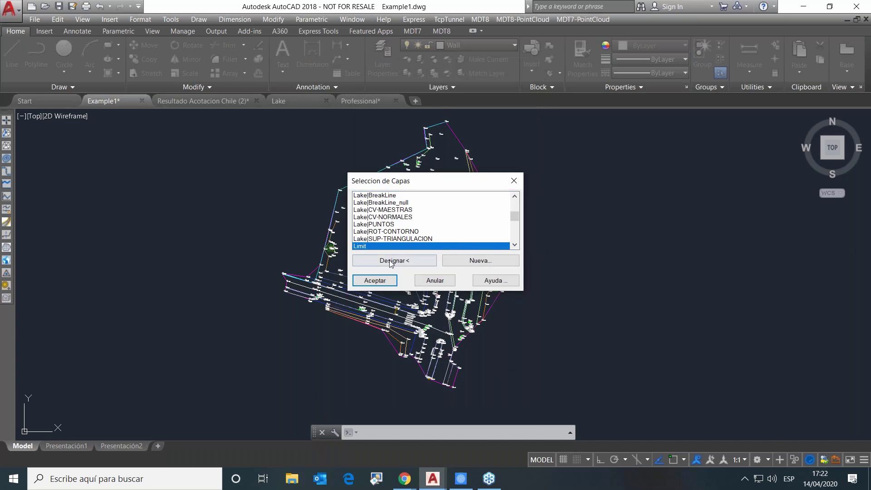
left_click(410, 262)
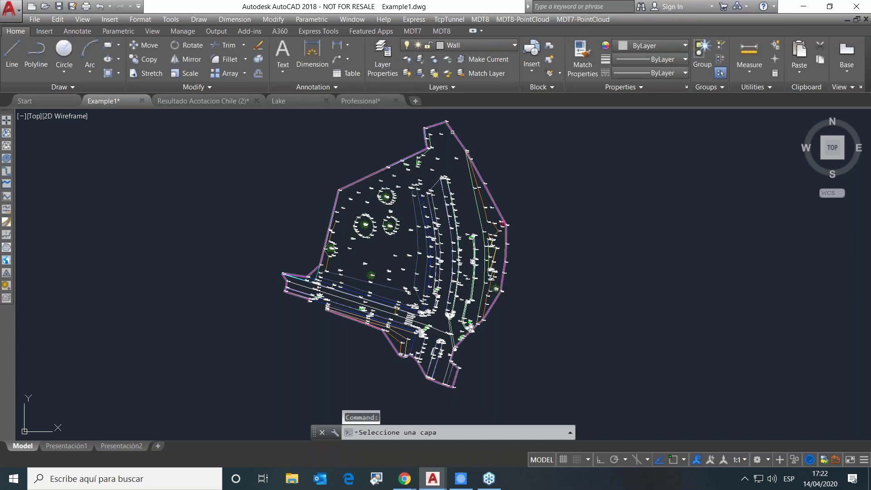
left_click(457, 131)
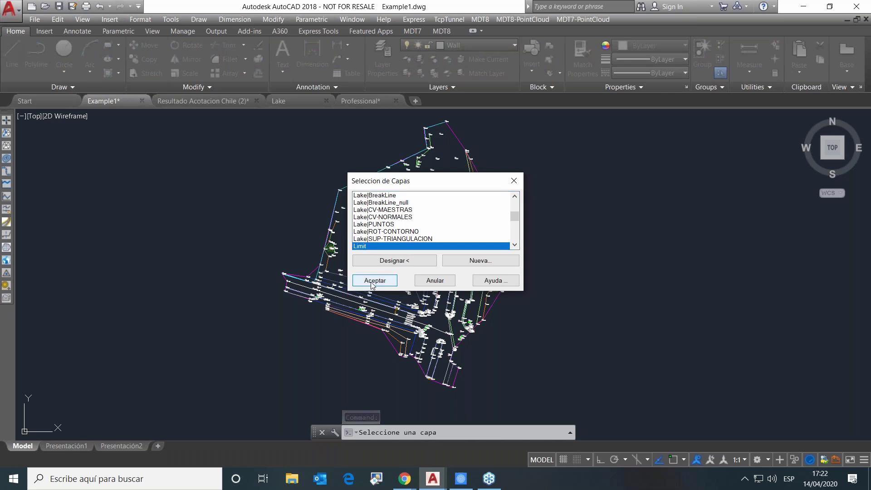
left_click(370, 283)
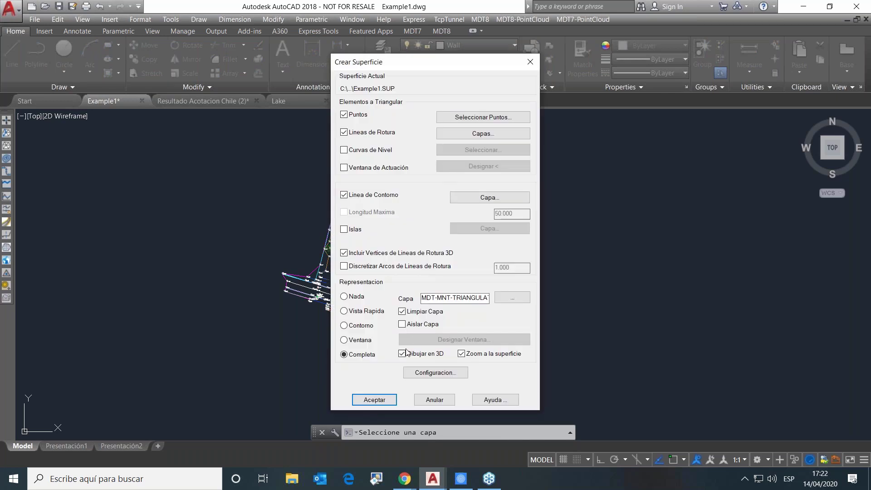
Step: Generate the surface from points and break lines with complete 3D representation, accepting the contour polyline message
left_click(375, 401)
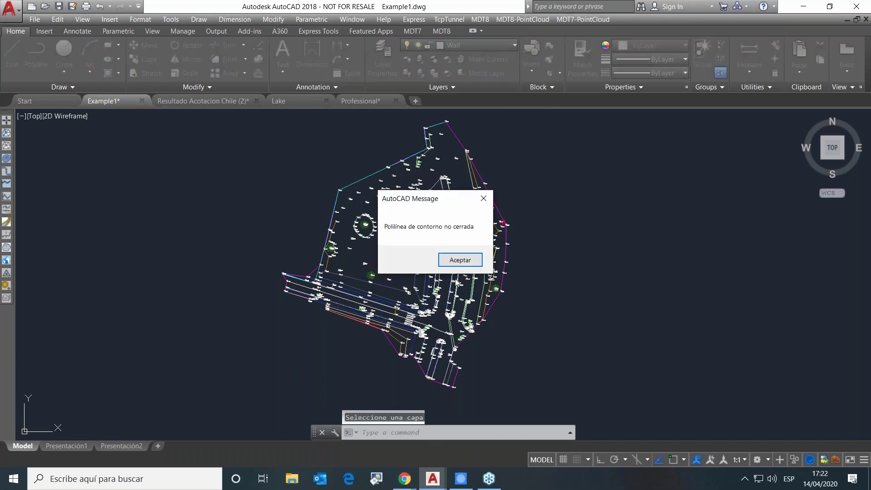
left_click(461, 261)
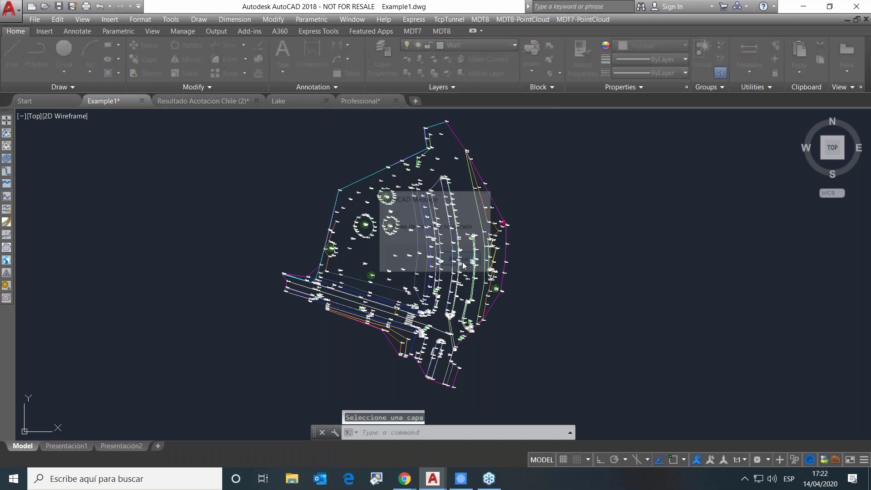
scroll(539, 276, "down", 2)
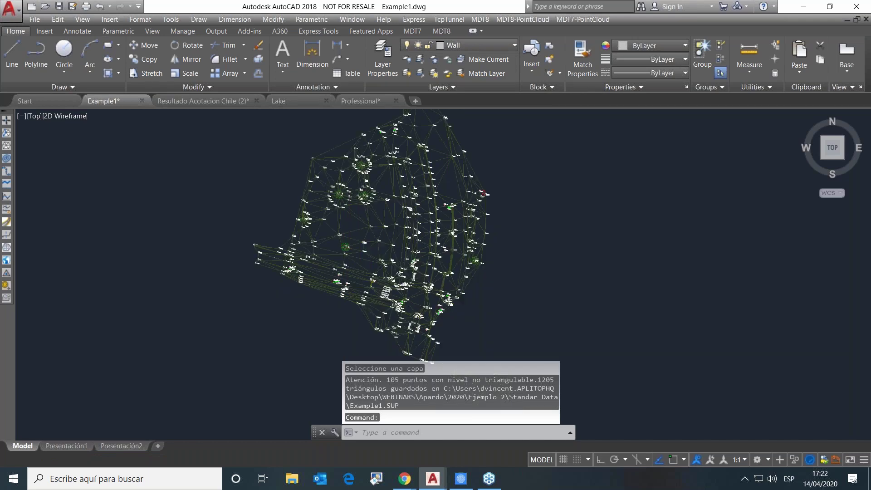
scroll(513, 238, "down", 2)
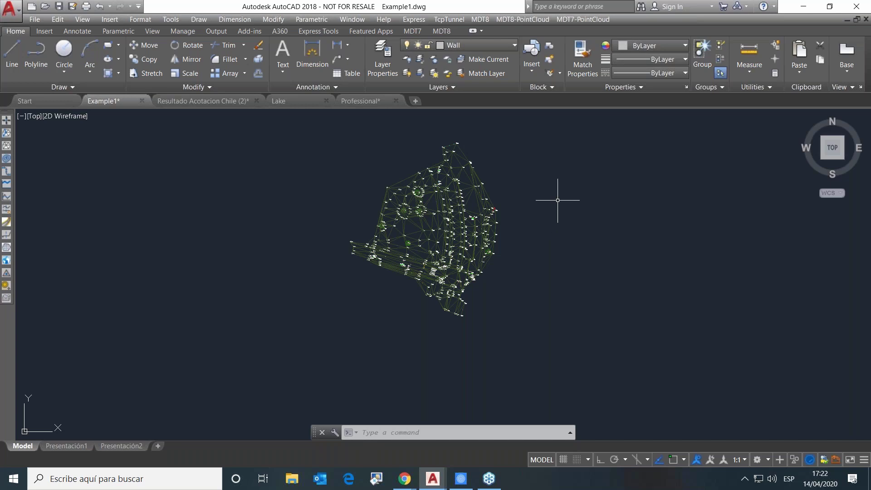
Step: Generate a quick profile along a line crossing the whole surface from its west side to its east side
left_click(480, 19)
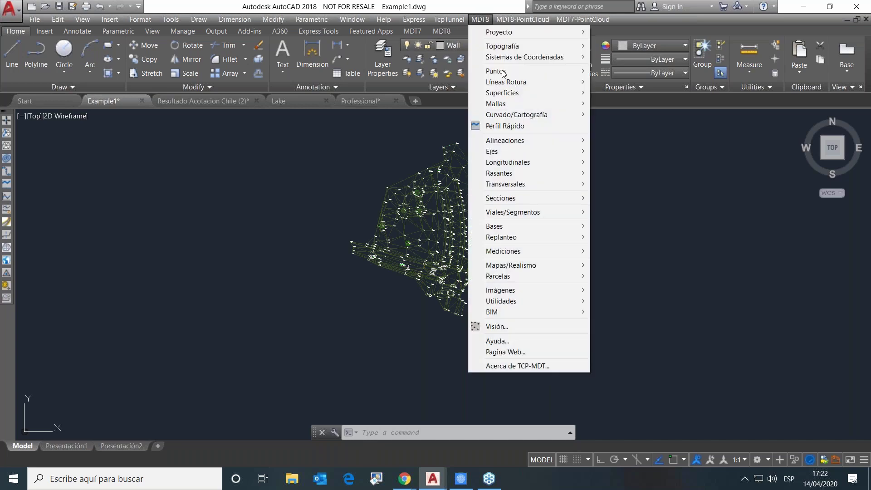
left_click(505, 126)
left_click(350, 223)
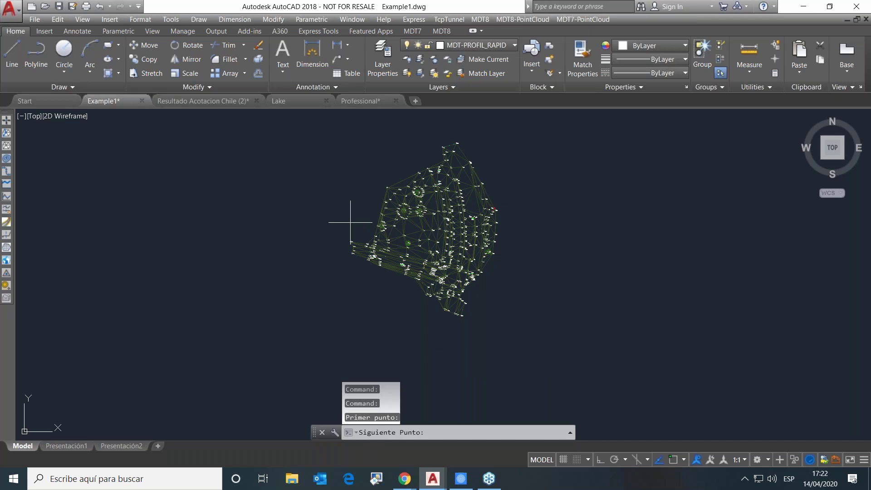
left_click(531, 185)
key("Return")
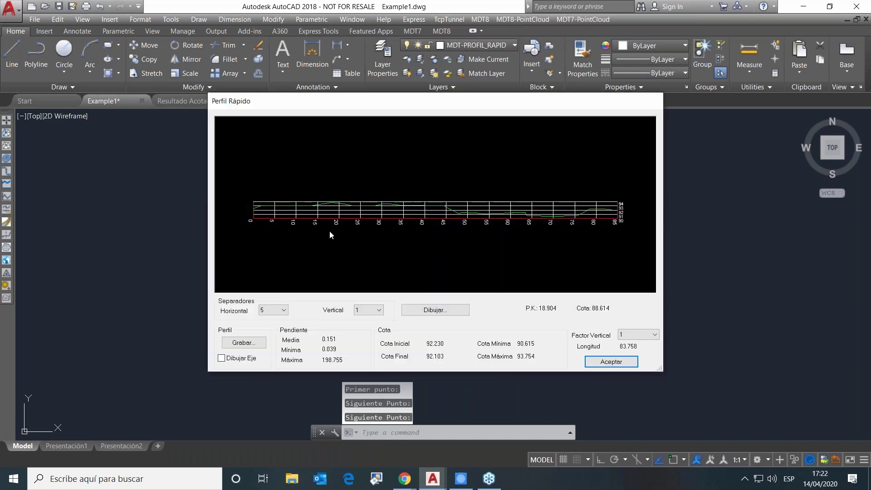
Step: View the quick profile with a vertical factor of 6 and again with 1, and close it
left_click(628, 334)
left_click(633, 383)
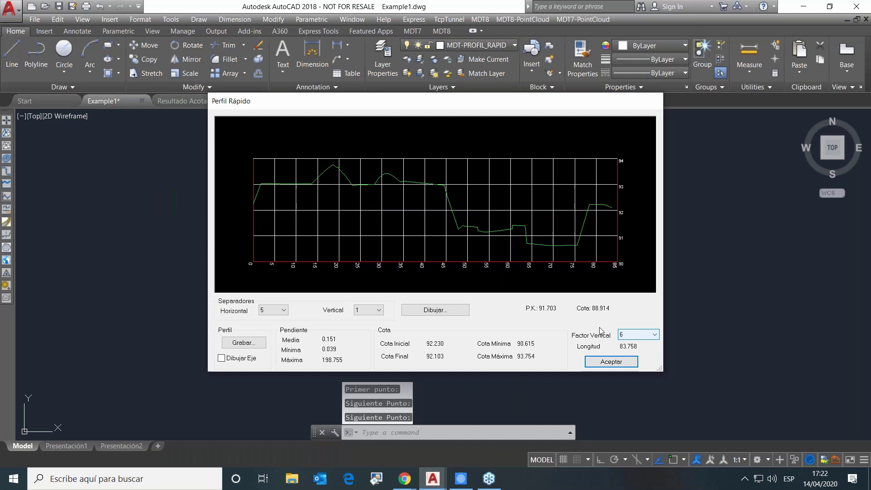
left_click(633, 336)
left_click(634, 344)
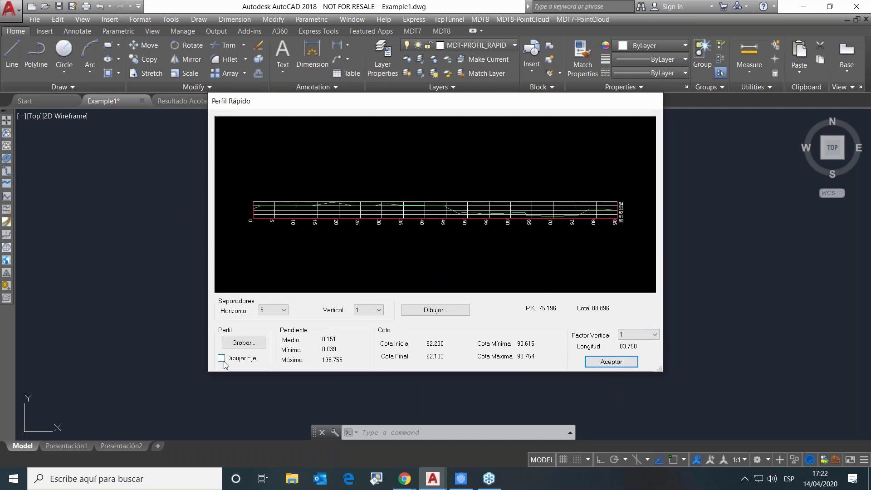
left_click(611, 361)
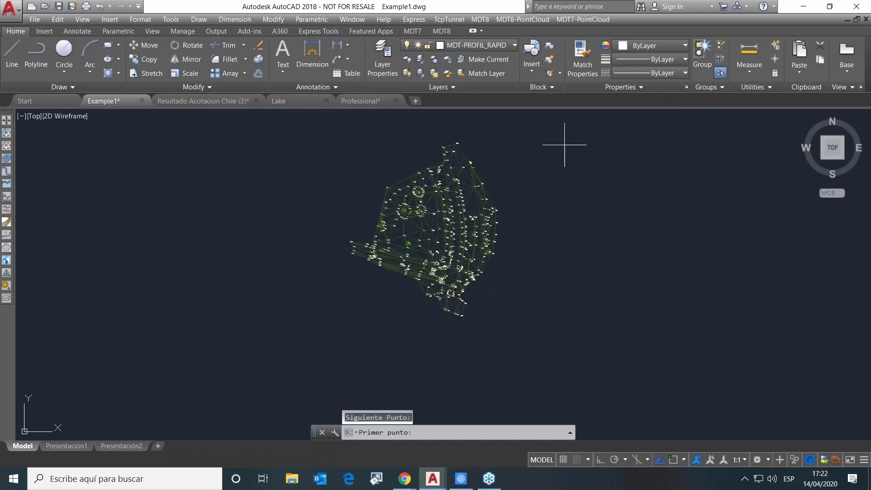
Step: Generate contour lines from Example1.SUP as polylines, with intervals of 0.200 for normal and 1.000 for master contours
scroll(501, 181, "up", 2)
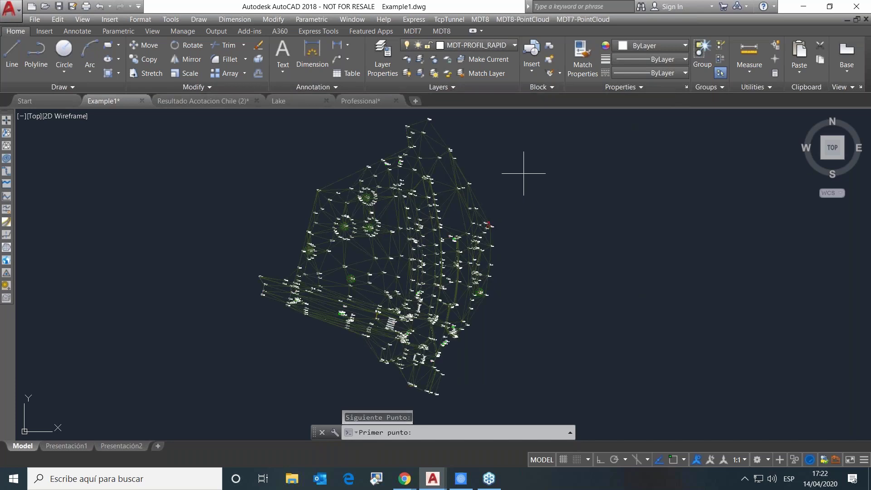
left_click(481, 19)
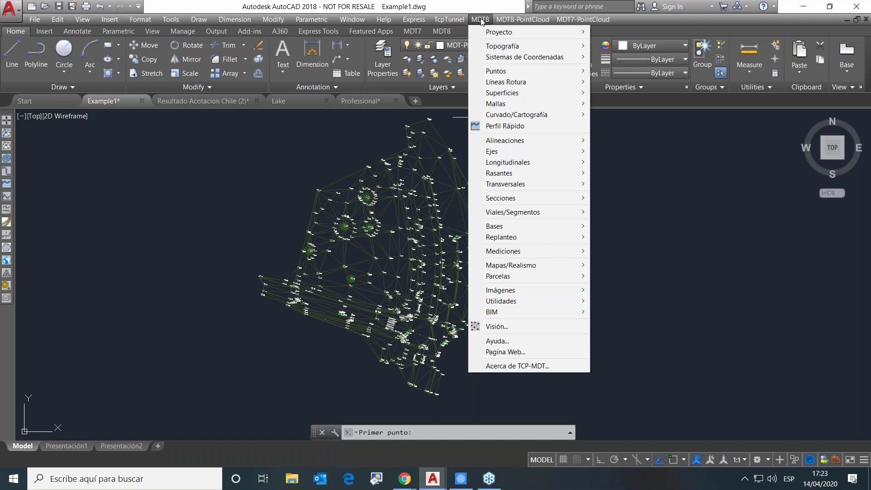
mouse_move(511, 115)
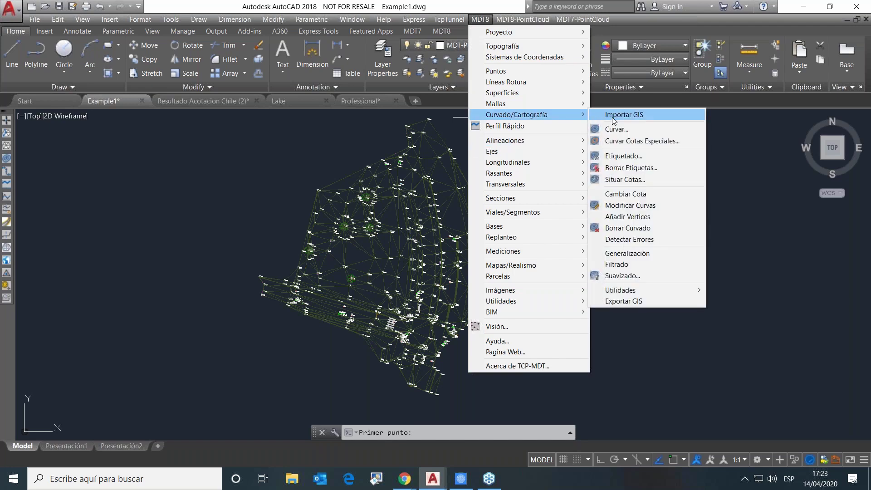
left_click(621, 131)
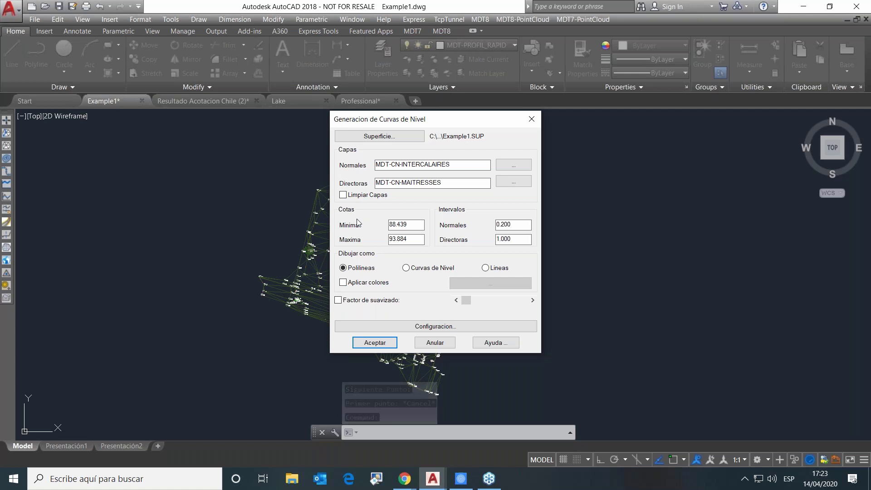
left_click(384, 343)
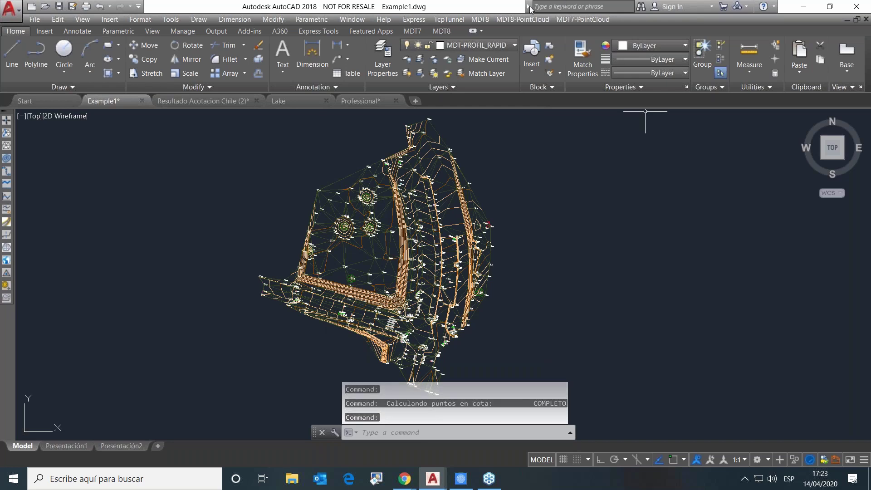
Step: Label the master contours with 0.500 mm text and 0 decimals along a direction line across the southern slope
left_click(481, 19)
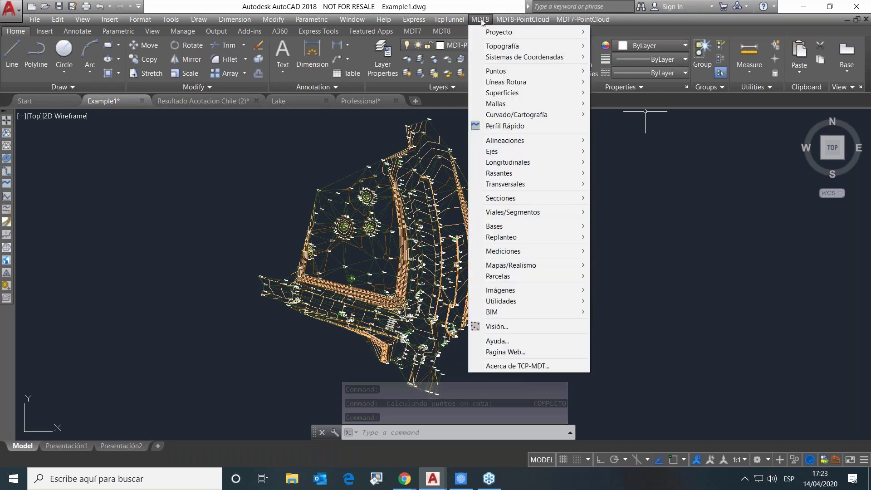
mouse_move(544, 114)
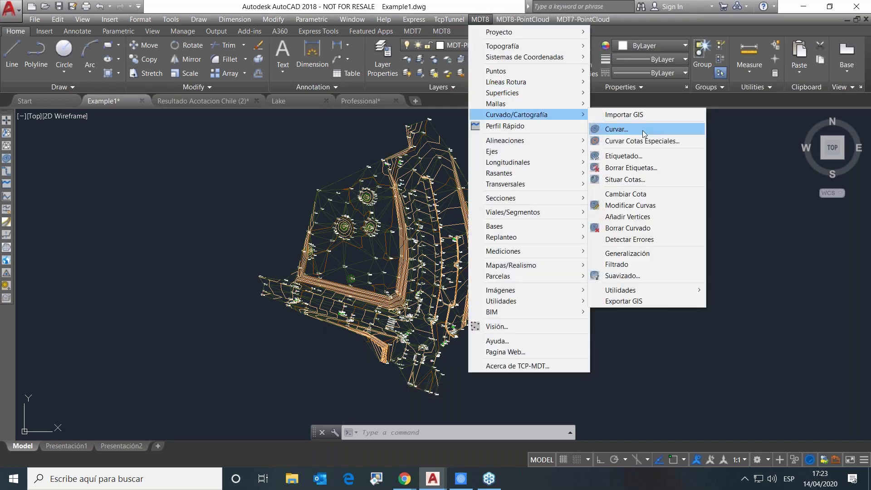
left_click(628, 157)
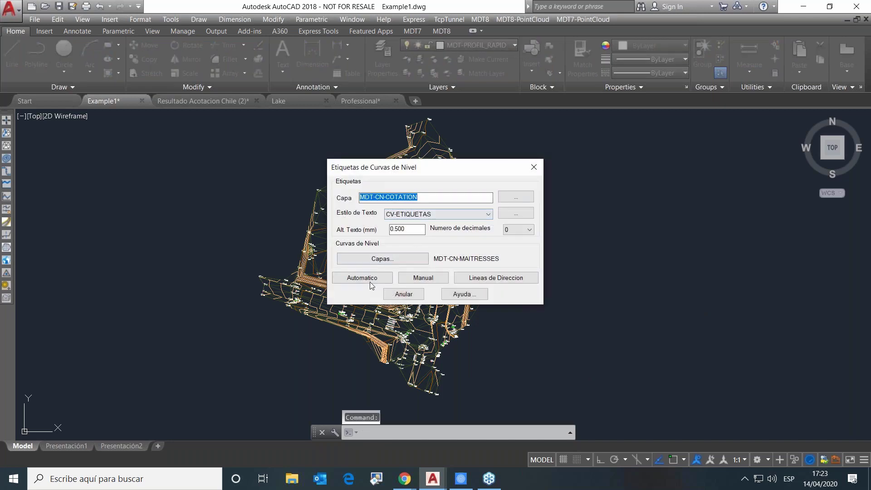
mouse_move(485, 171)
left_mouse_down()
mouse_move(698, 189)
mouse_move(740, 180)
left_mouse_up()
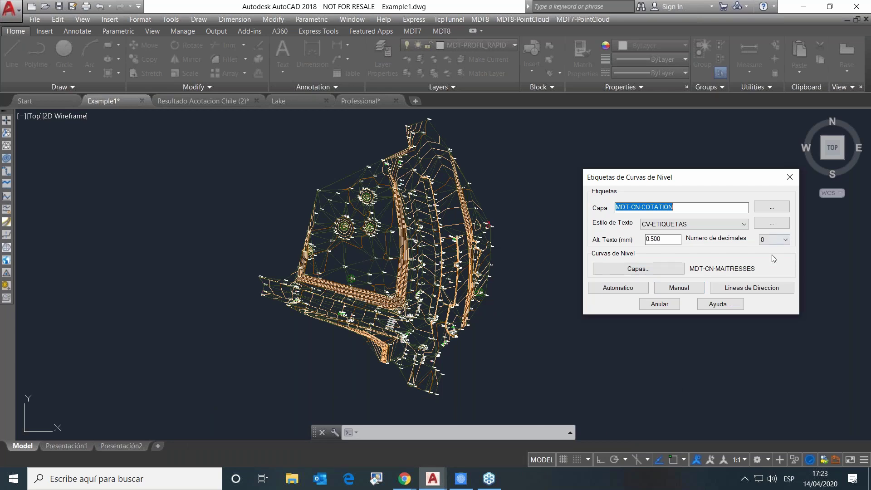
left_click(744, 288)
scroll(340, 299, "up", 2)
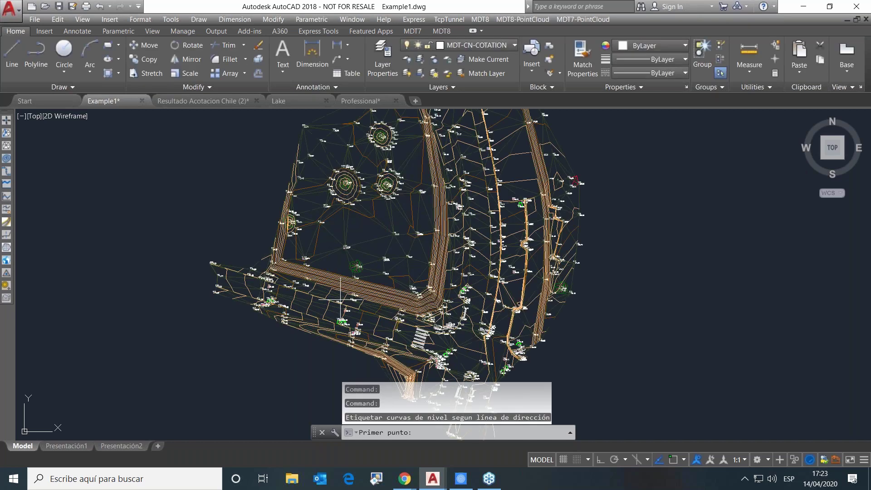
scroll(340, 299, "up", 5)
left_click(282, 183)
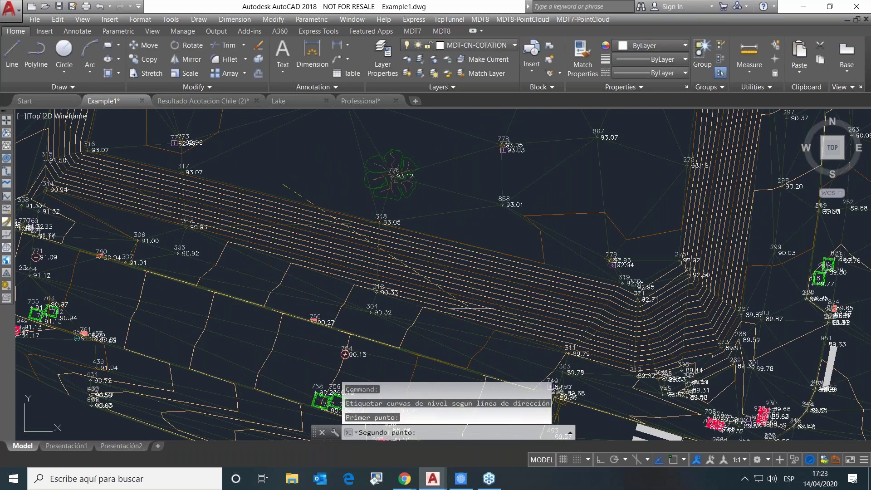
left_click(535, 351)
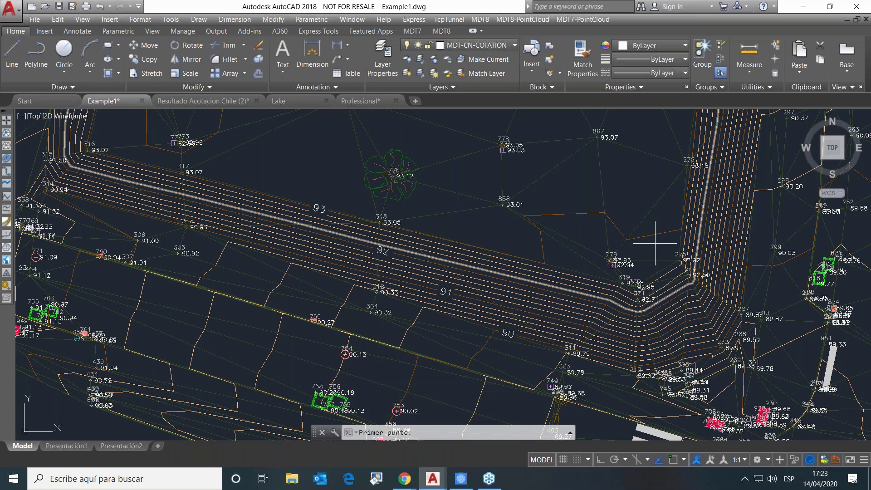
scroll(426, 173, "down", 10)
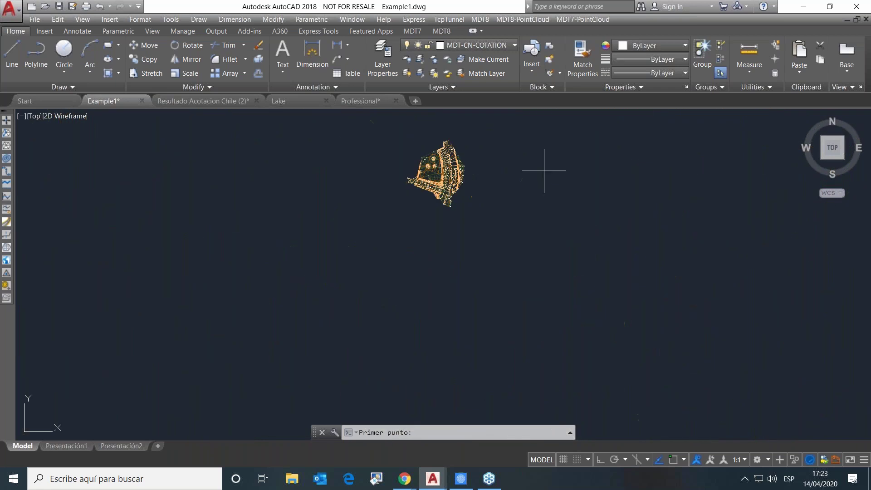
key("Escape")
scroll(452, 149, "up", 6)
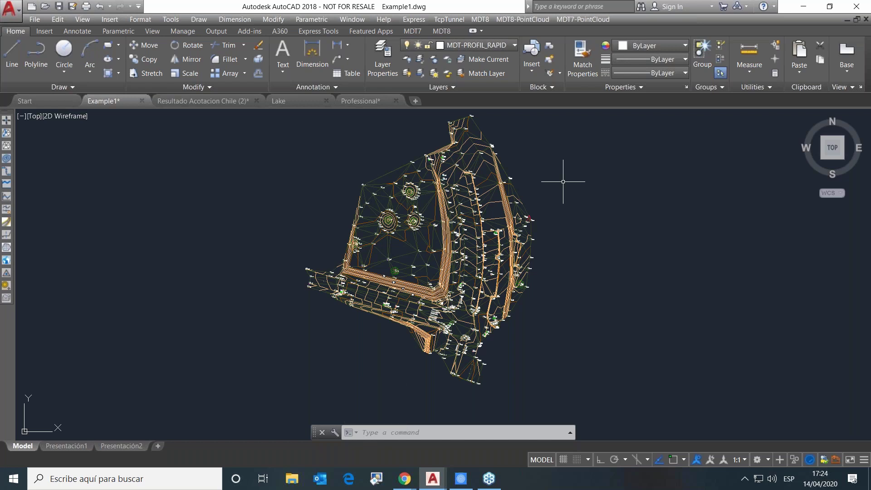
Step: Hide the survey points in the drawing with the Vision layer visibility tool, and close the tool
left_click(480, 19)
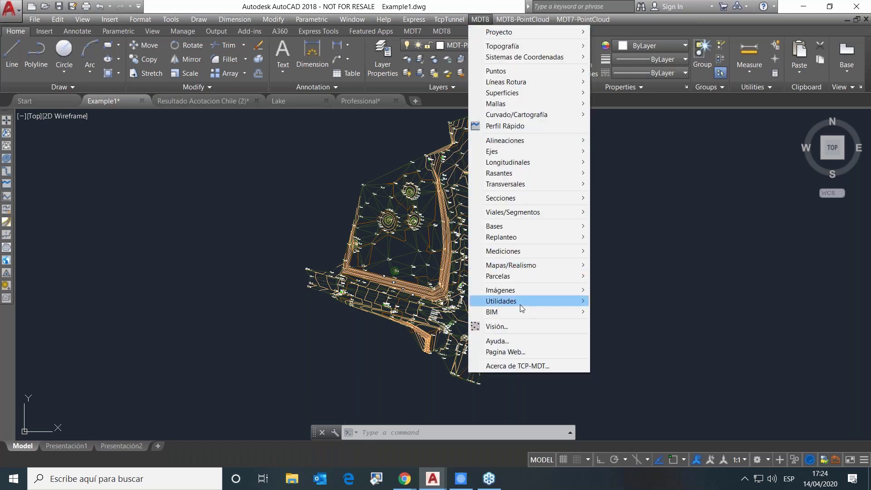
left_click(508, 326)
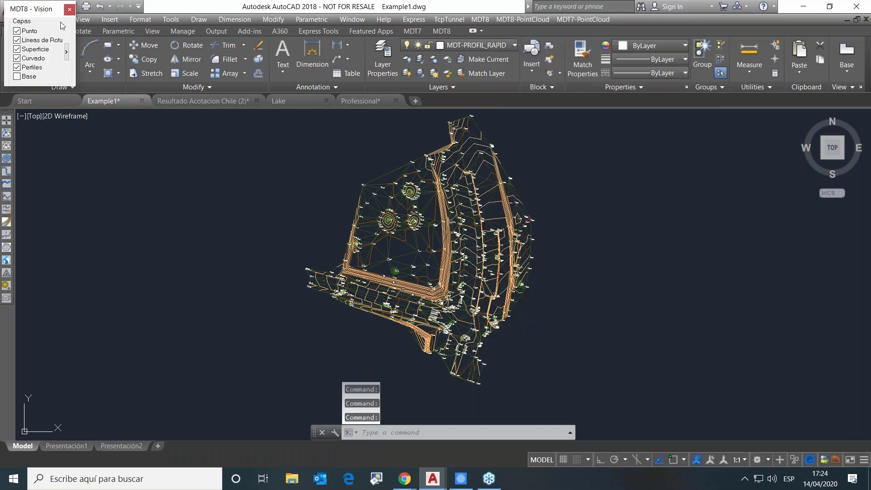
left_click(23, 30)
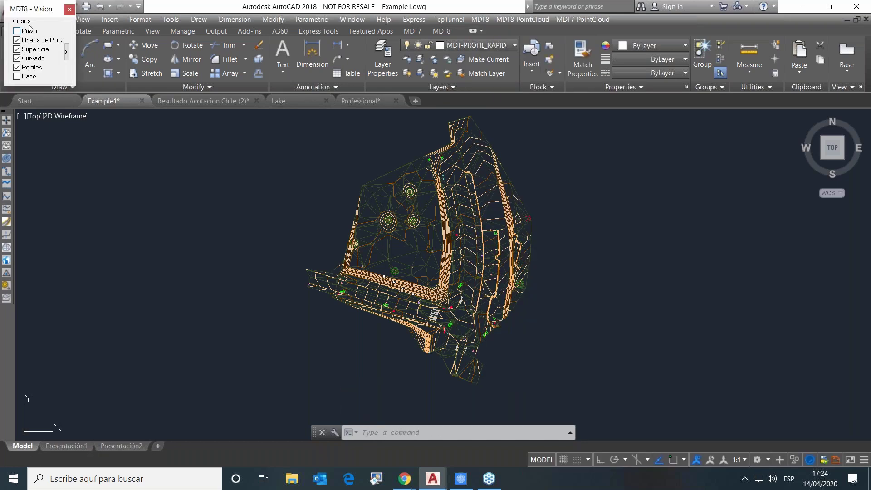
left_click(70, 9)
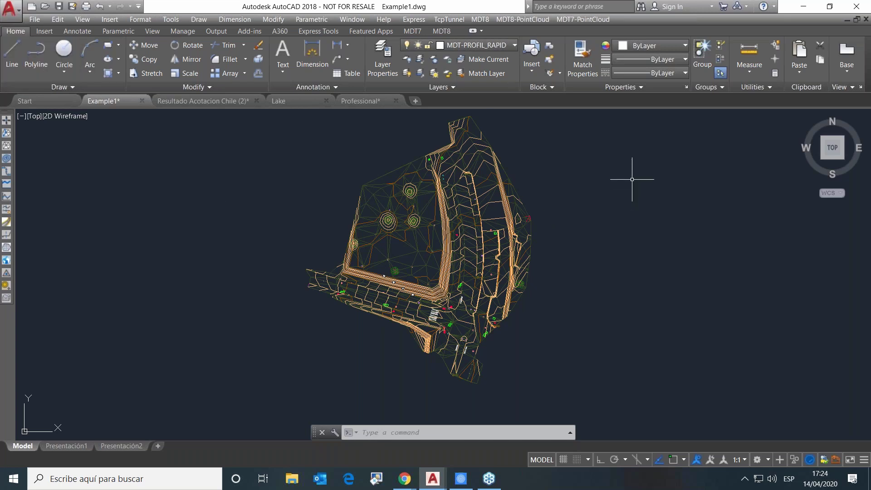
middle_click_drag(632, 179, 594, 196)
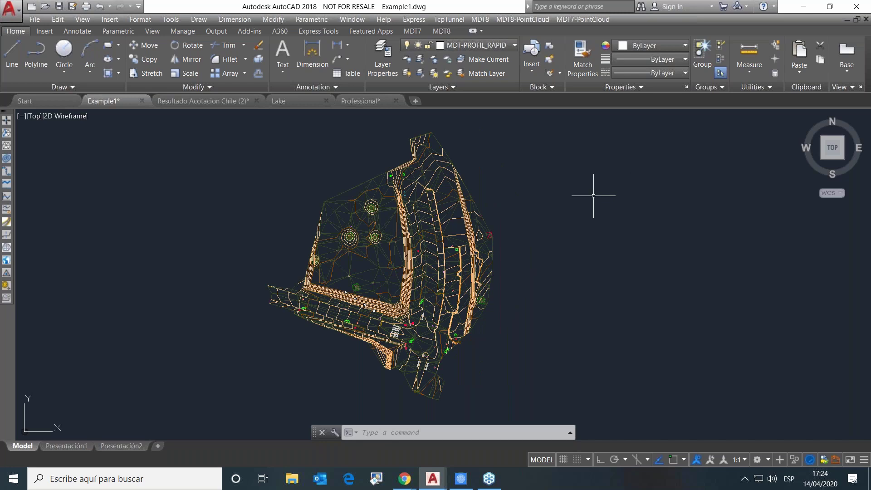
Step: Insert the georeferenced image Example_1.tif from the Standar Data folder under the contour drawing
left_click(479, 19)
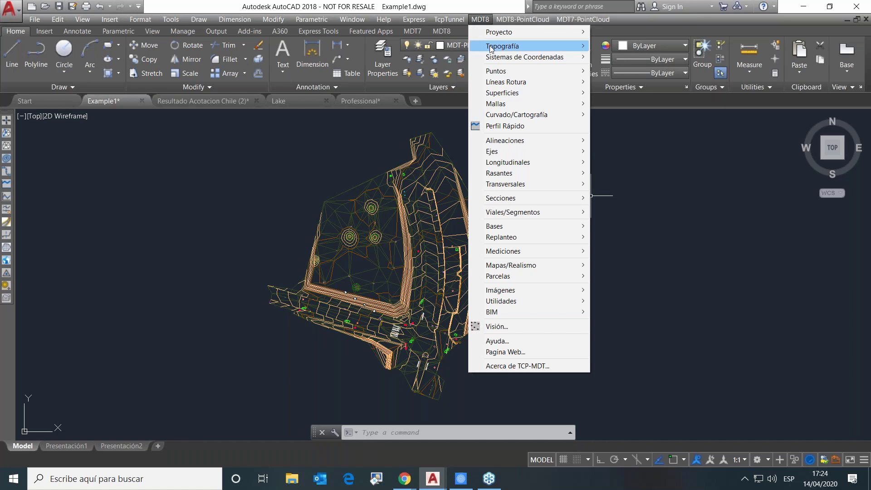
mouse_move(569, 49)
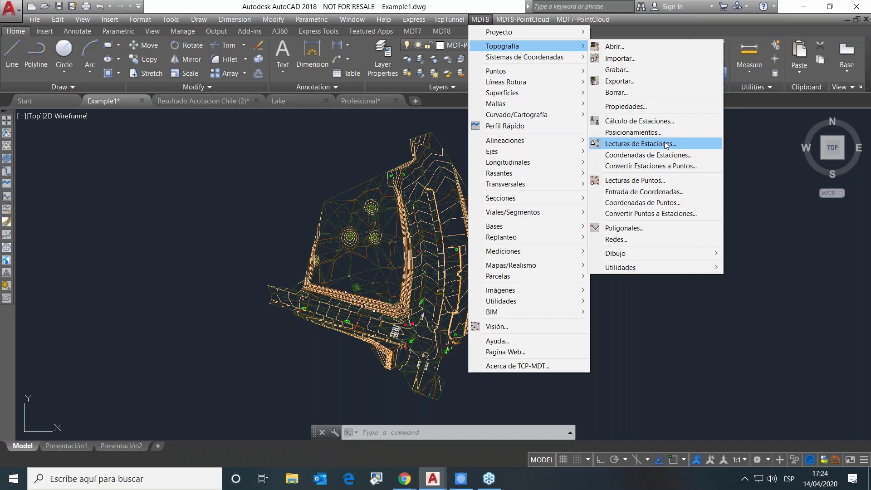
mouse_move(534, 60)
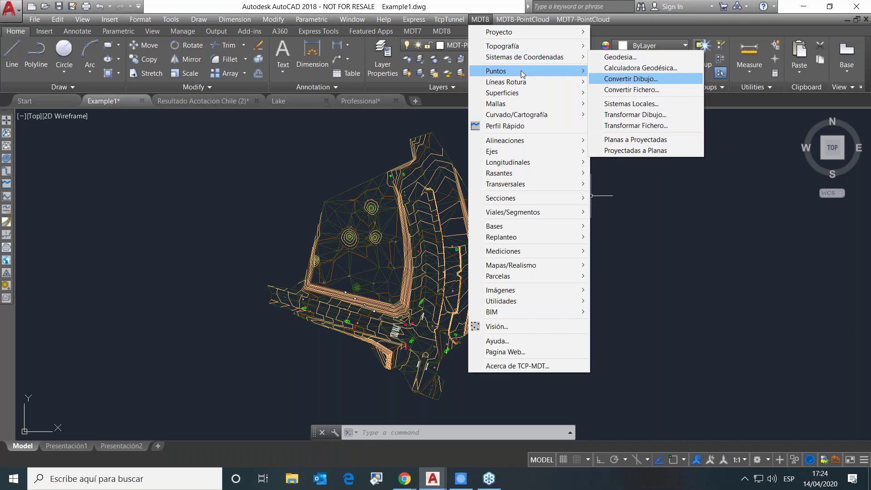
mouse_move(519, 291)
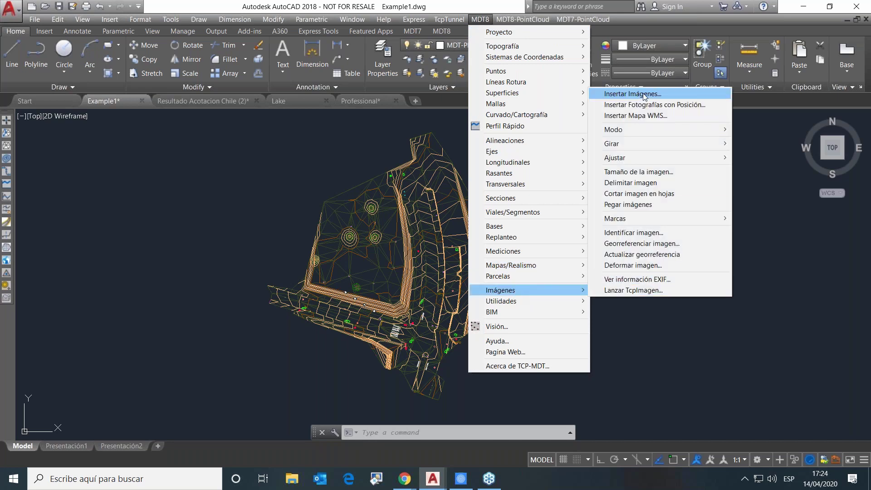
left_click(644, 94)
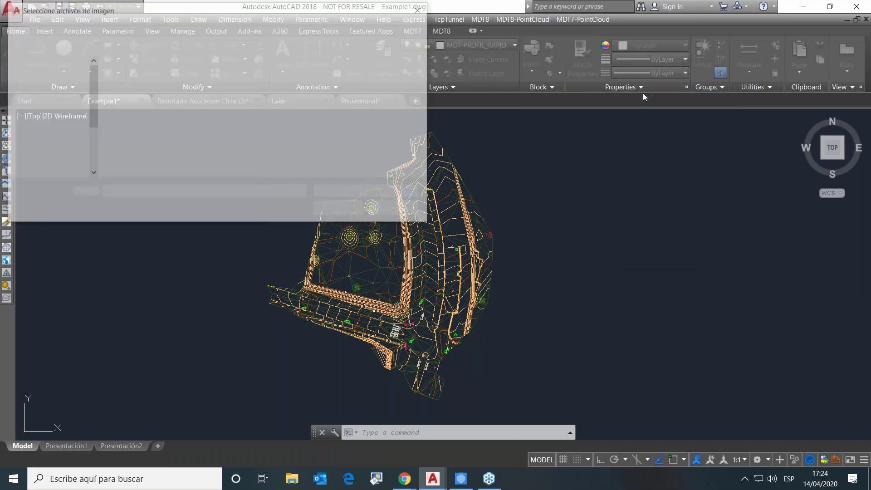
left_click(221, 88)
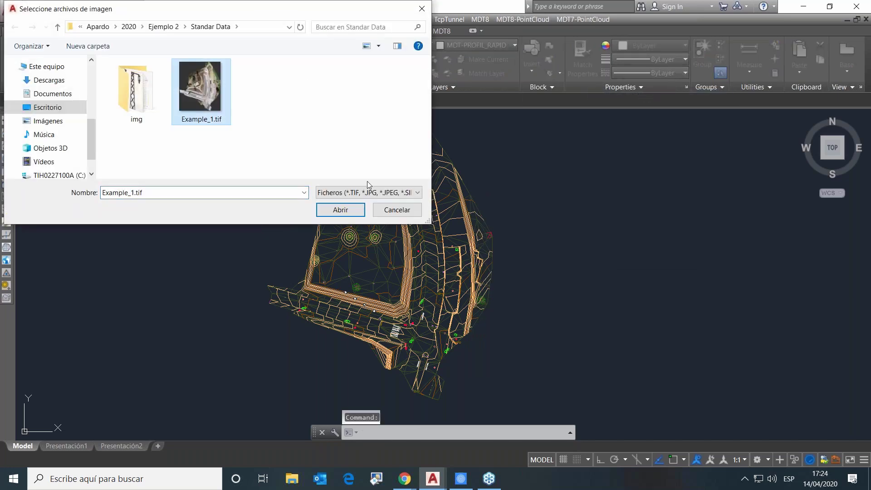
left_click(397, 209)
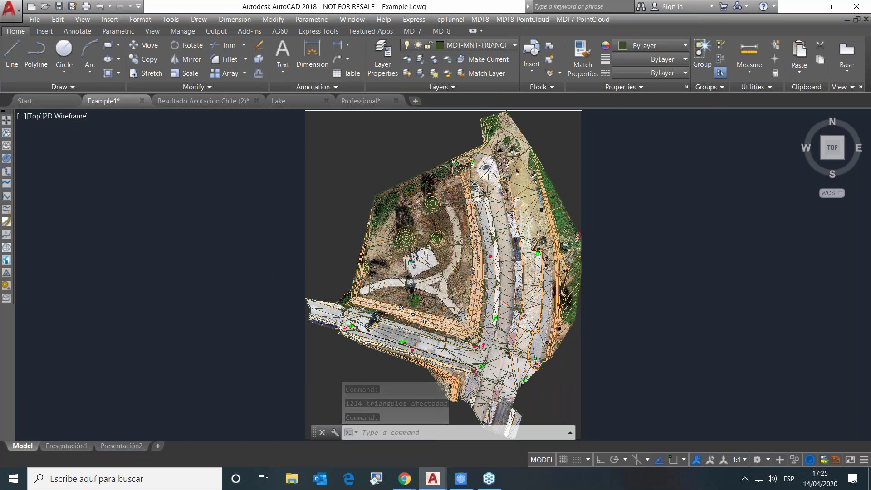
Step: Assign the inserted Example_1.tif image as a texture to the surface, applying it to all materials (Todos)
scroll(678, 197, "down", 2)
middle_click_drag(678, 197, 556, 201)
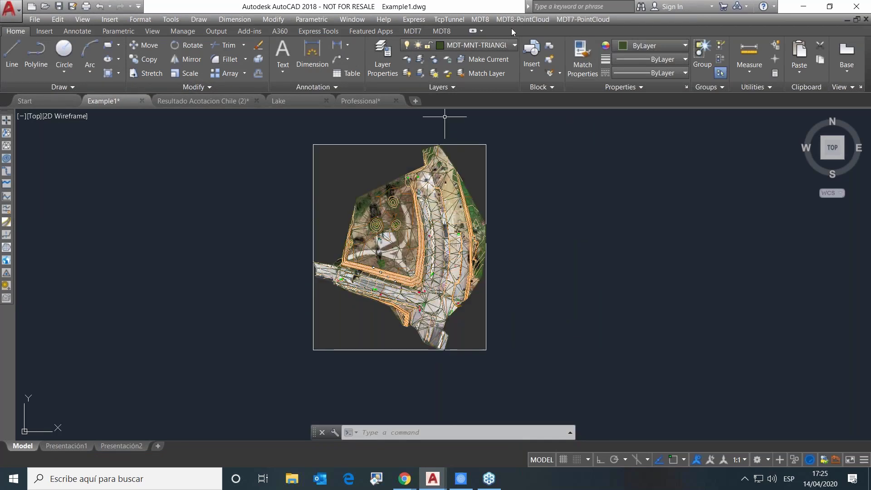
left_click(479, 20)
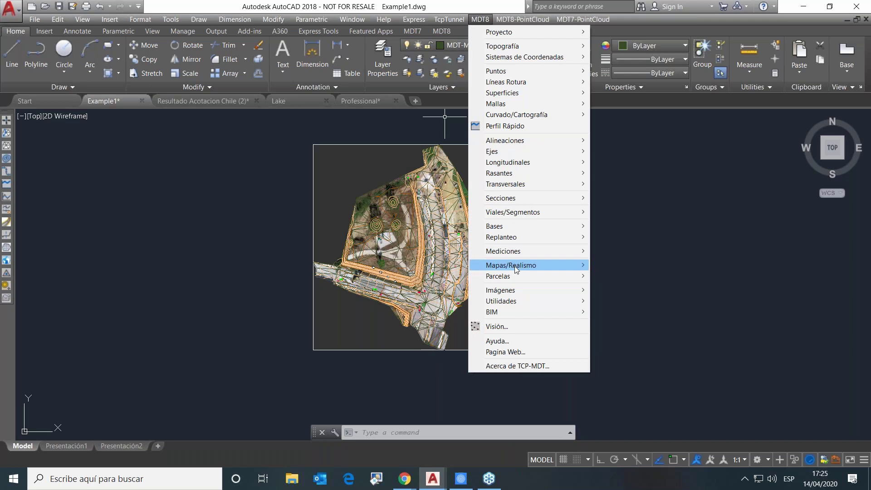
mouse_move(514, 265)
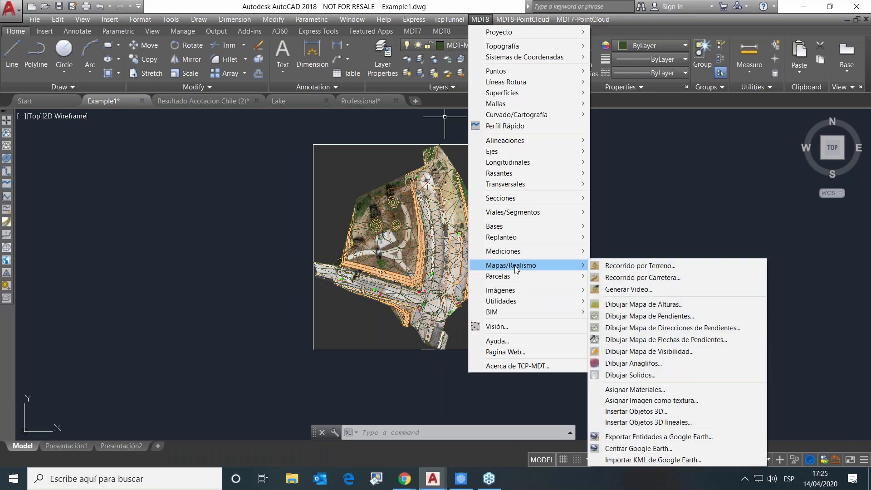
left_click(669, 401)
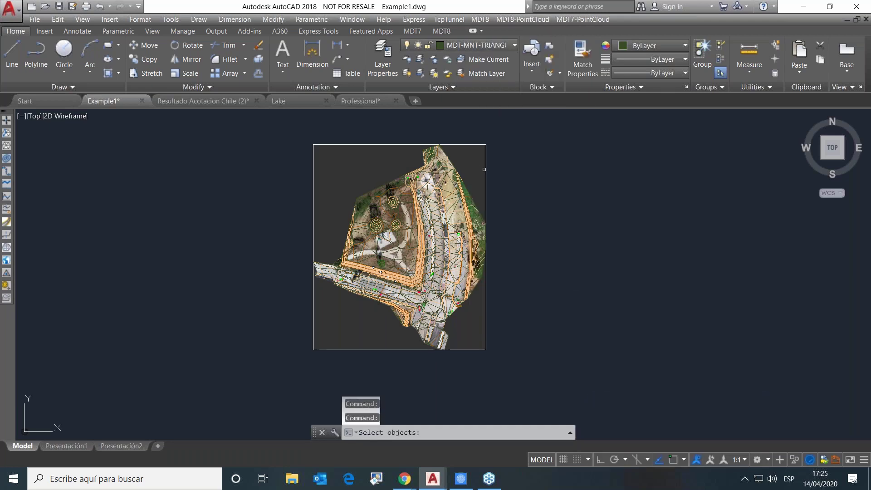
left_click(486, 171)
key("Return")
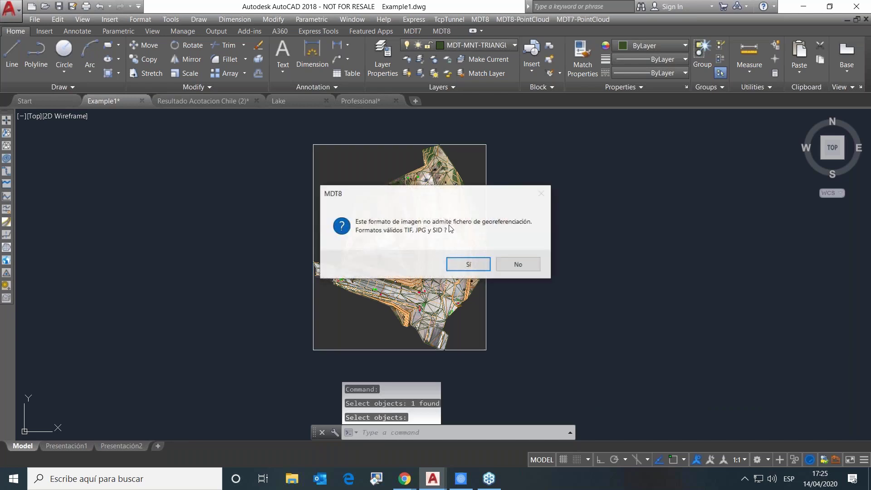
left_click(456, 267)
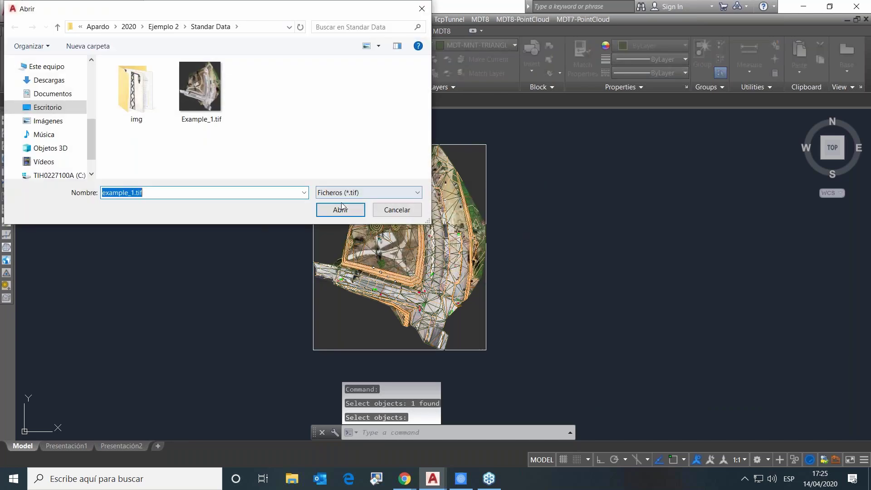
key("Return")
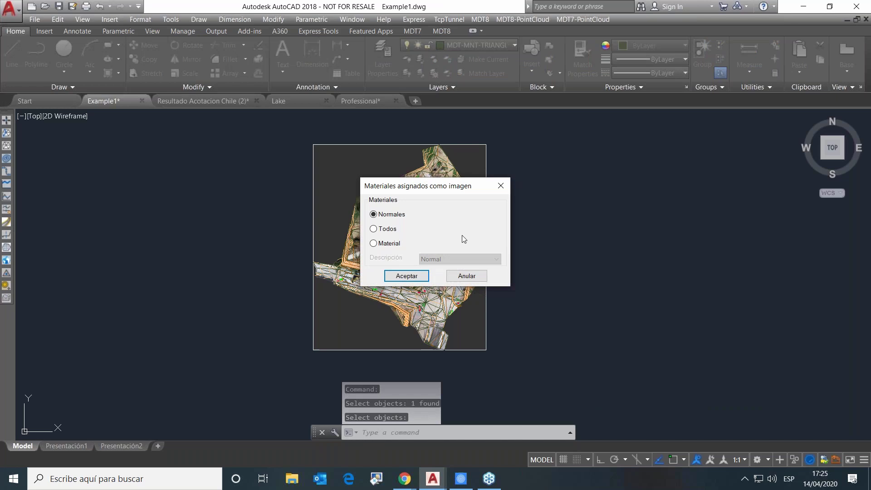
left_click(374, 229)
left_click(406, 276)
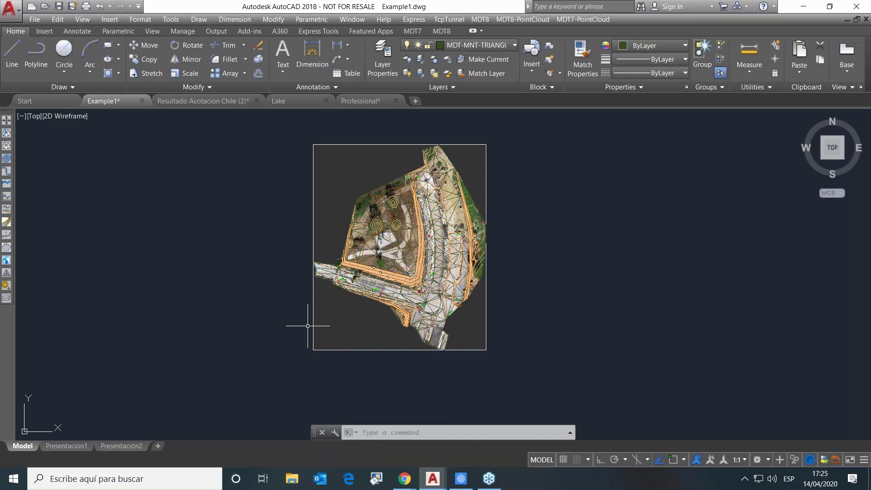
Step: Examine how the orthophoto lines up with the contours, triangles and survey symbols around the park, slopes and road
scroll(374, 260, "up", 4)
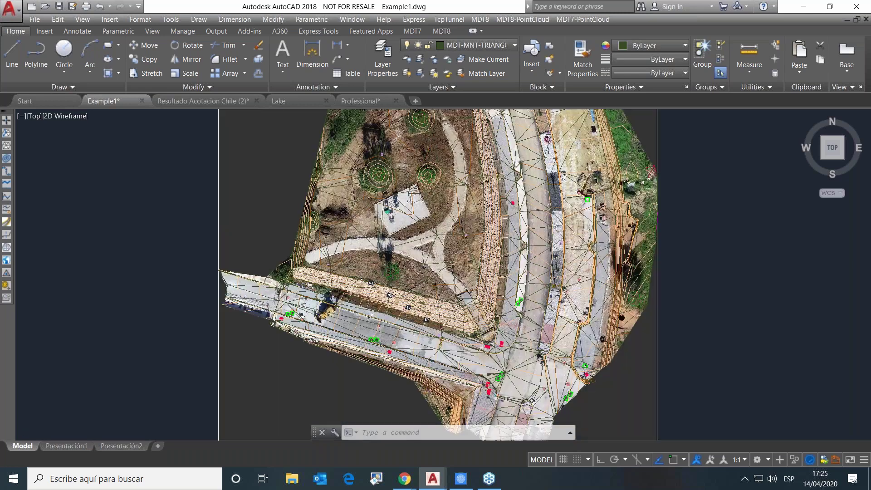
scroll(473, 242, "up", 6)
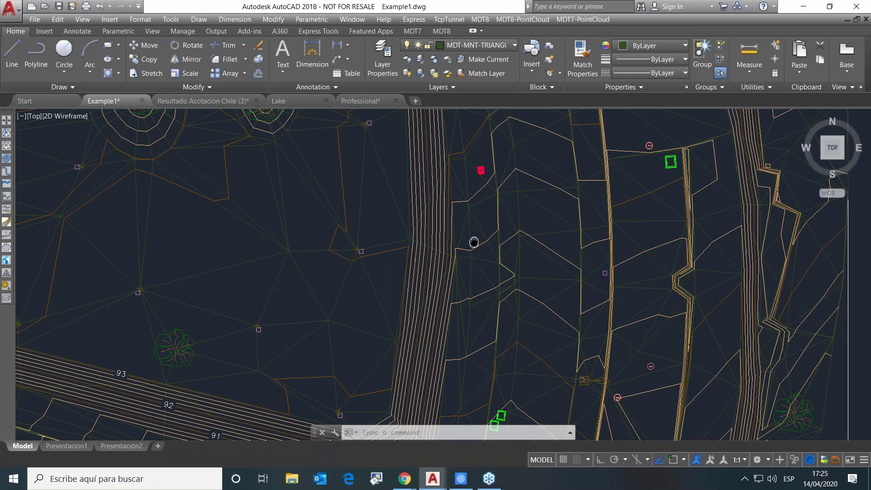
middle_click_drag(474, 242, 470, 242)
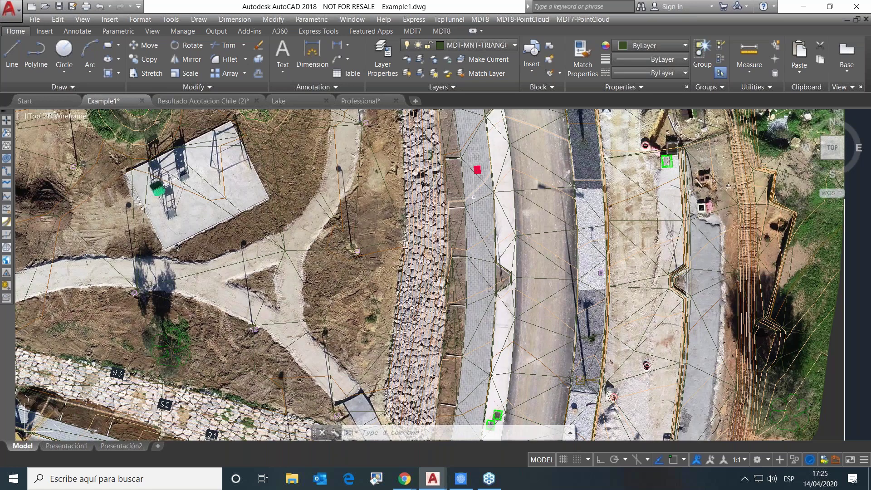
mouse_move(470, 194)
middle_mouse_down()
mouse_move(531, 241)
mouse_move(629, 217)
mouse_move(476, 314)
middle_mouse_up()
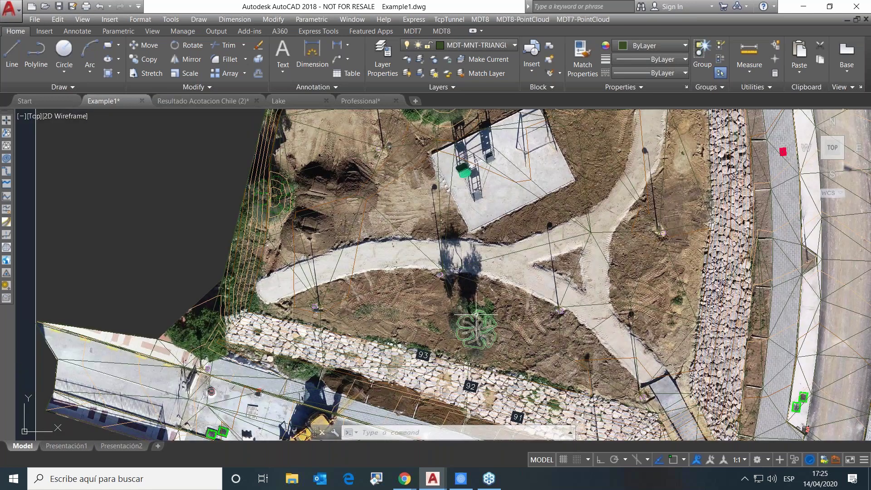
scroll(476, 314, "up", 3)
scroll(456, 288, "down", 3)
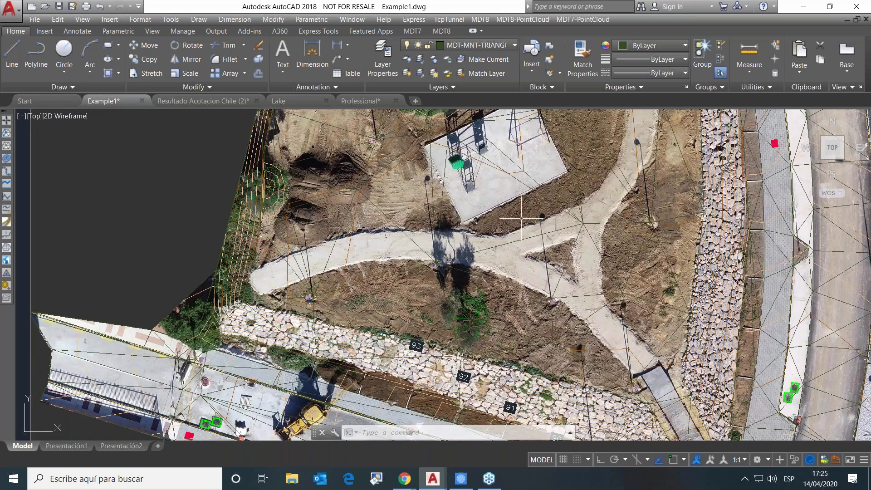
scroll(517, 241, "down", 3)
scroll(422, 331, "up", 2)
middle_click_drag(487, 271, 372, 340)
scroll(524, 272, "down", 4)
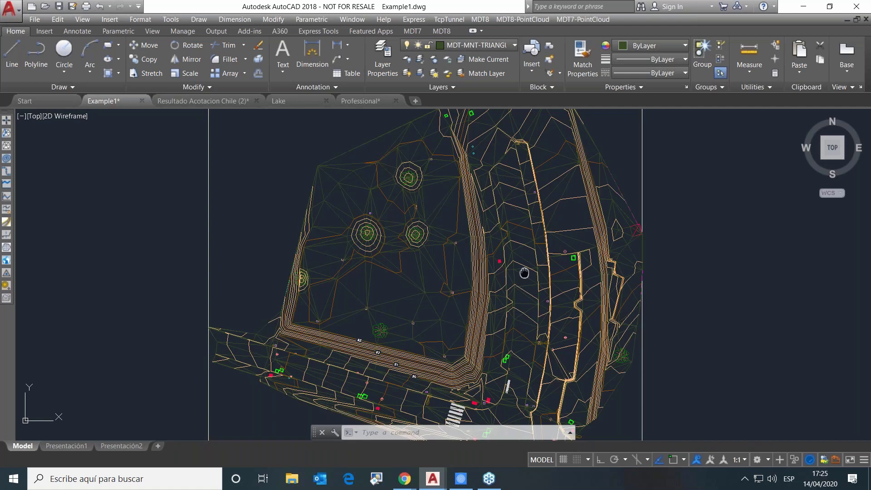
mouse_move(524, 272)
middle_mouse_down()
mouse_move(511, 210)
mouse_move(494, 190)
middle_mouse_up()
scroll(511, 210, "down", 5)
Step: Launch a terrain walkthrough of Example1.SUP with relative altitude and an observer height of 5.000, and look around the textured terrain
left_click(481, 19)
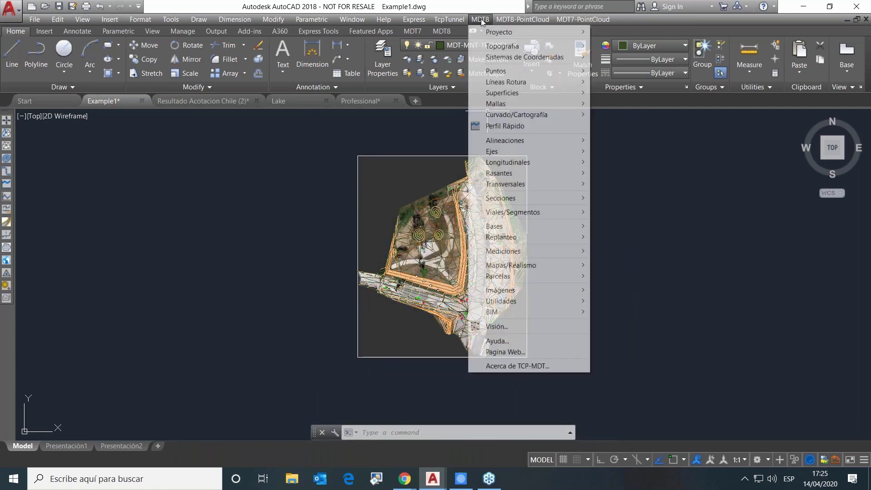
mouse_move(508, 265)
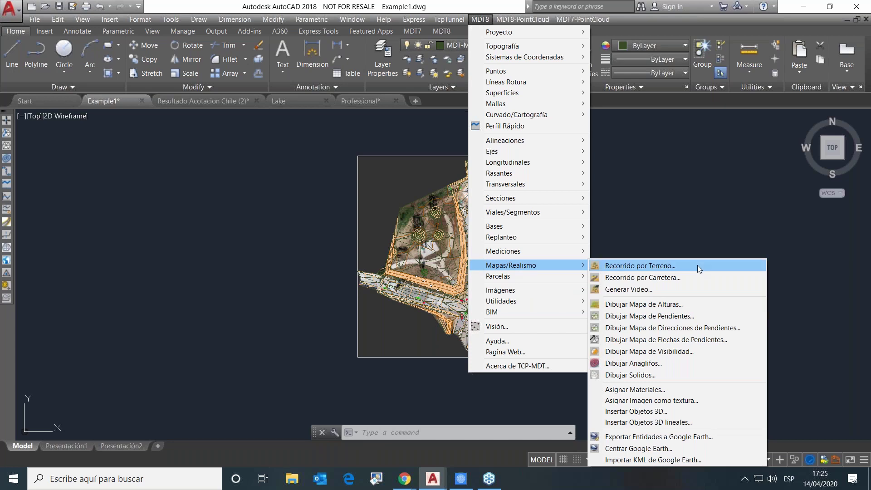
left_click(670, 266)
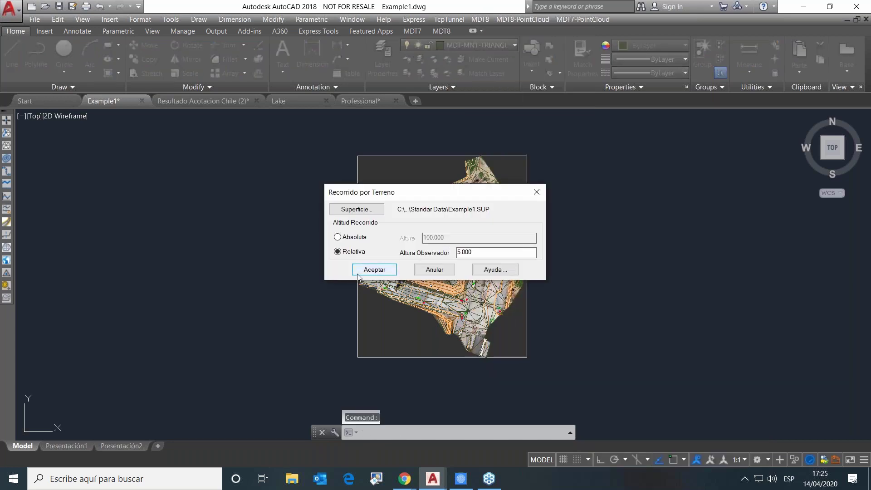
left_click(362, 272)
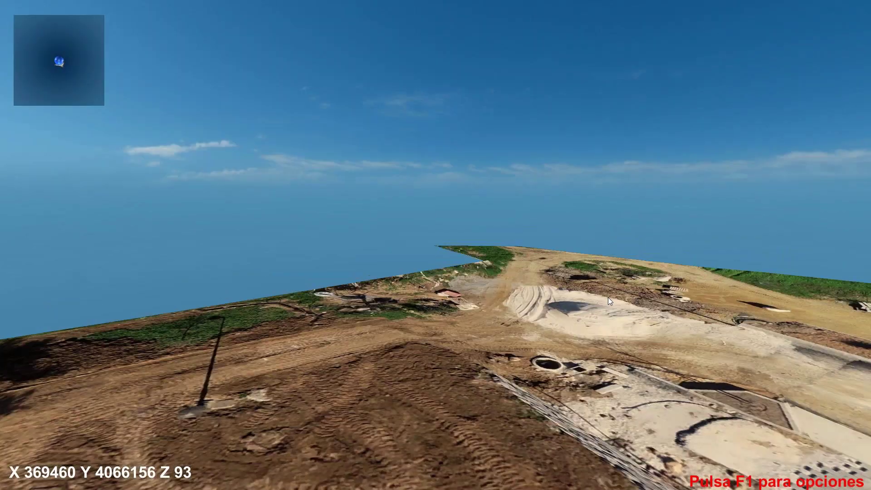
left_click_drag(608, 298, 197, 375)
Step: Raise the walkthrough height to 9.6 m and view the available sky options without choosing one
key("F1")
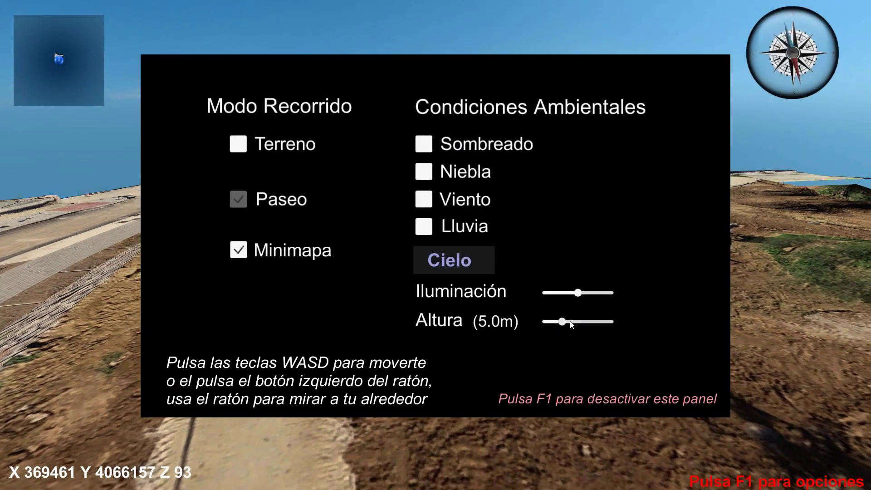
left_click(571, 322)
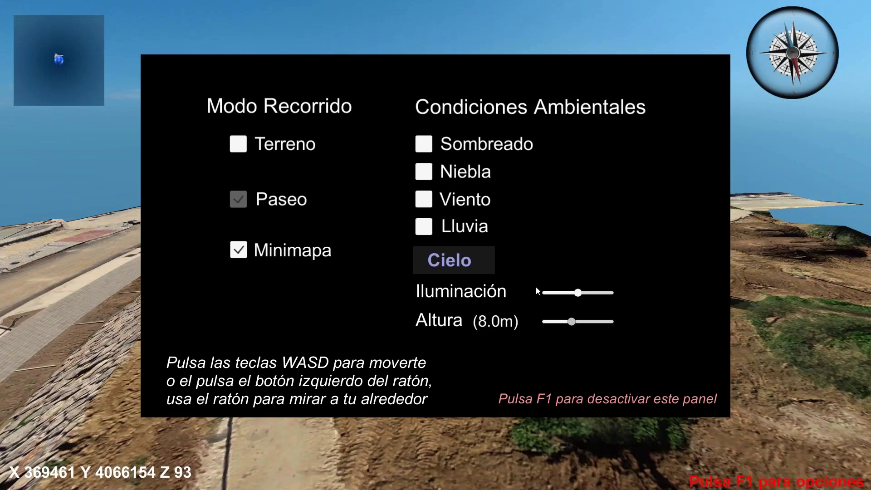
left_click(483, 262)
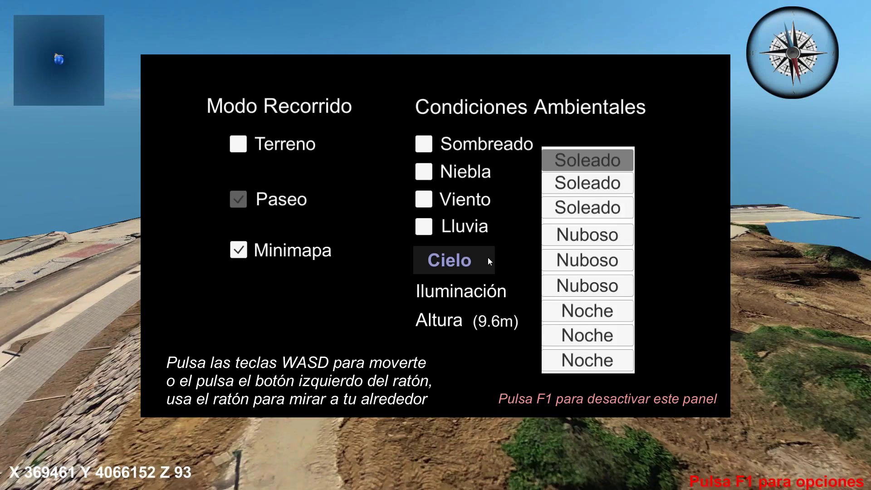
left_click(488, 261)
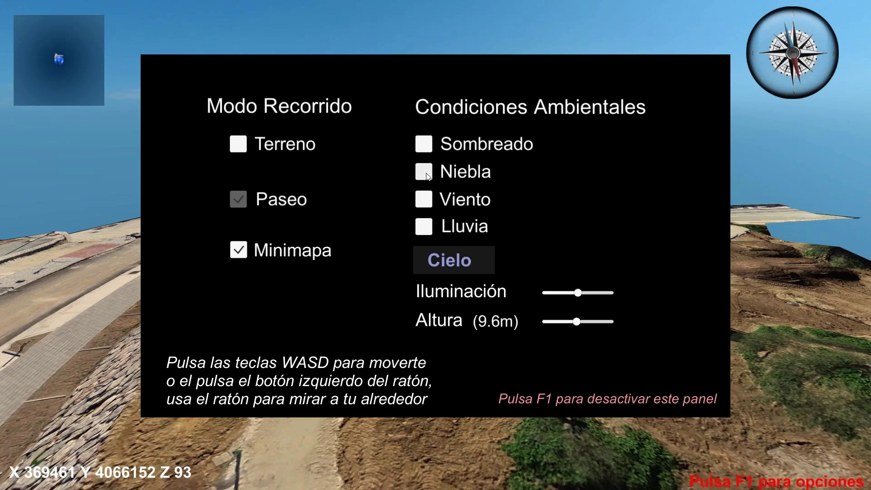
Step: Turn on fog (Niebla) and rain (Lluvia) in the walkthrough and view their effect on the scene
left_click(494, 168)
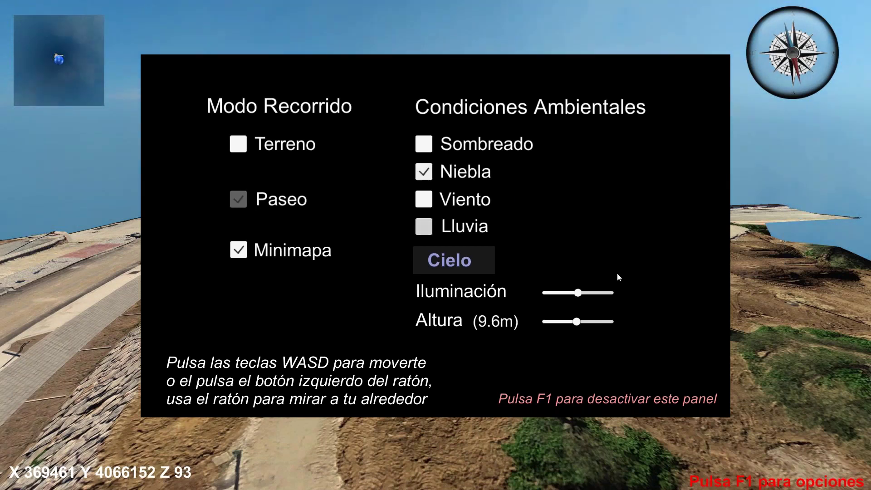
key("space")
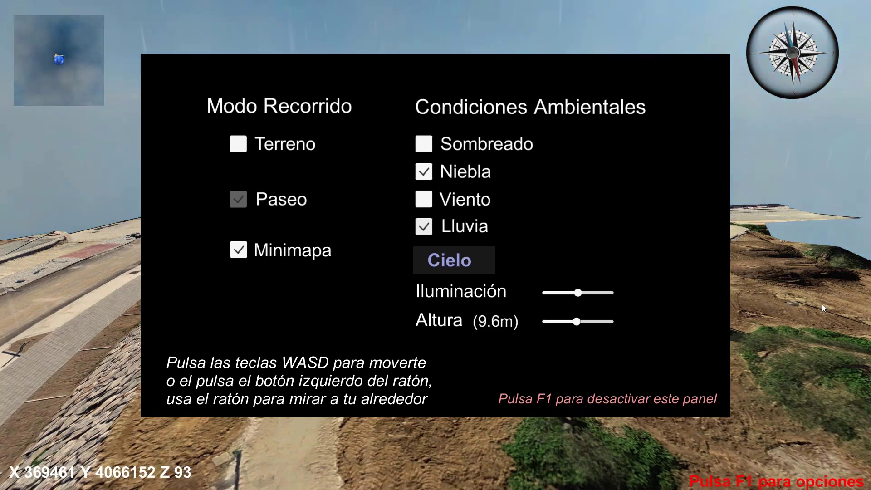
key("F1")
key("F1")
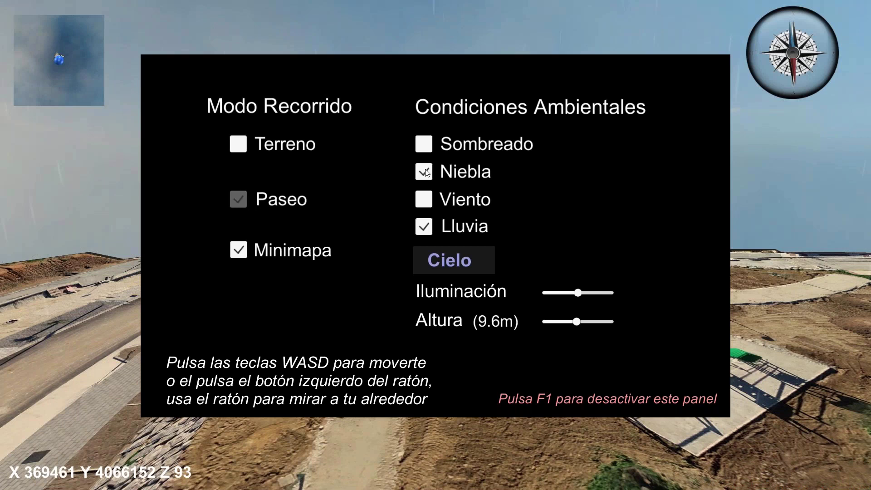
Step: Turn off fog and rain, and exit the terrain walkthrough back to the drawing
left_click(424, 226)
key("space")
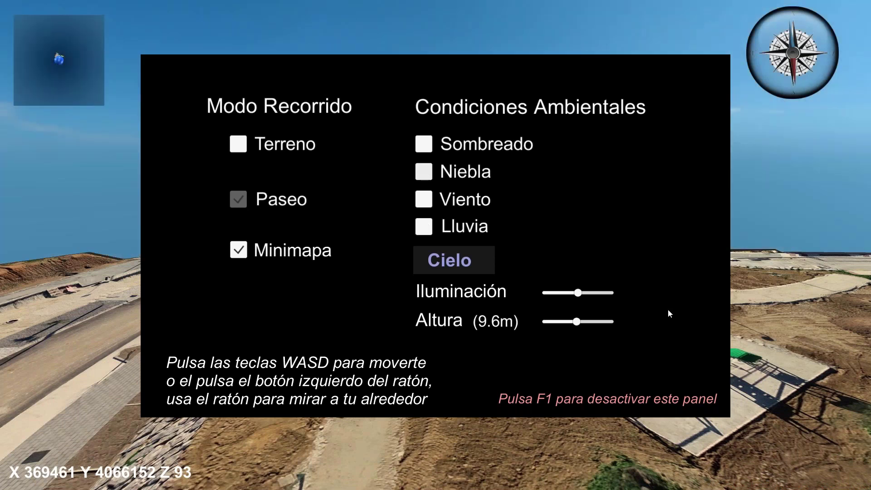
key("Escape")
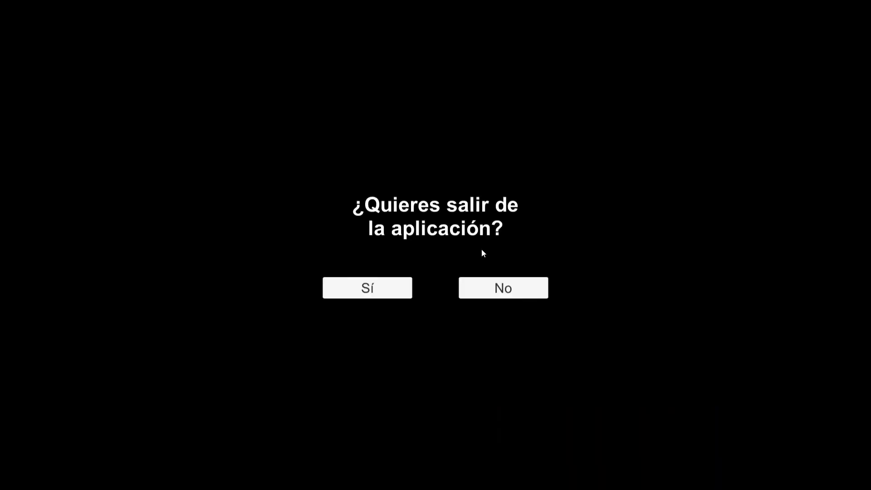
left_click(368, 288)
Step: Open the MDT8 configuration and review the axis settings, including the Chile road standard and automatic annotation
left_click(480, 20)
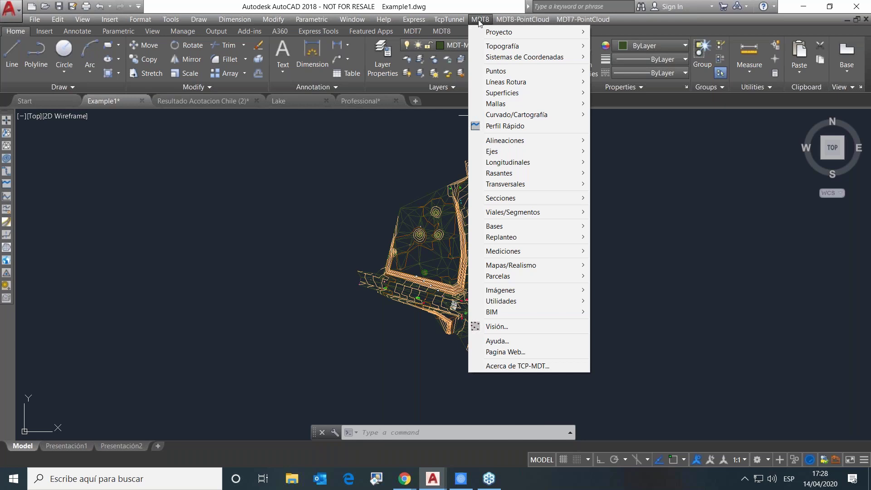
mouse_move(512, 304)
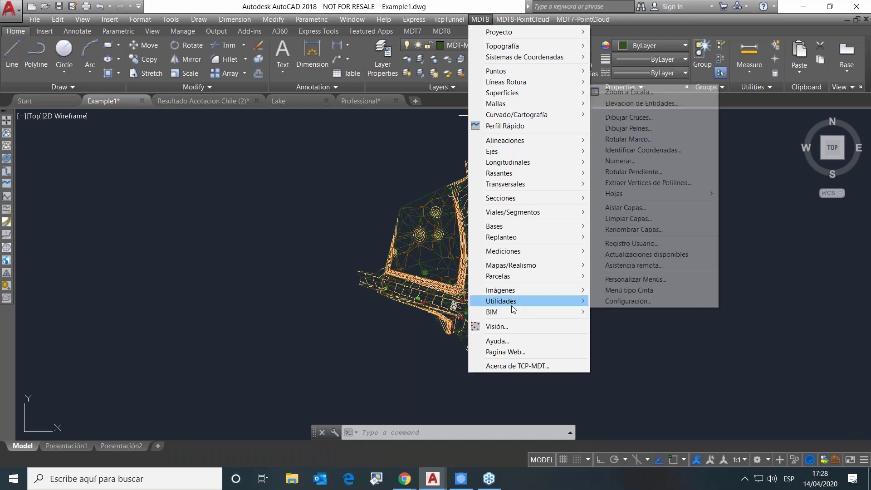
left_click(629, 301)
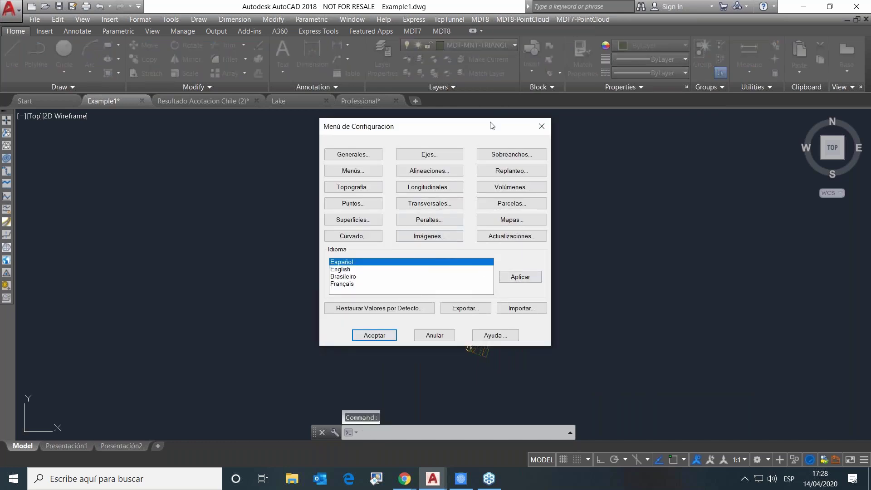
left_click_drag(493, 131, 462, 134)
left_click(400, 158)
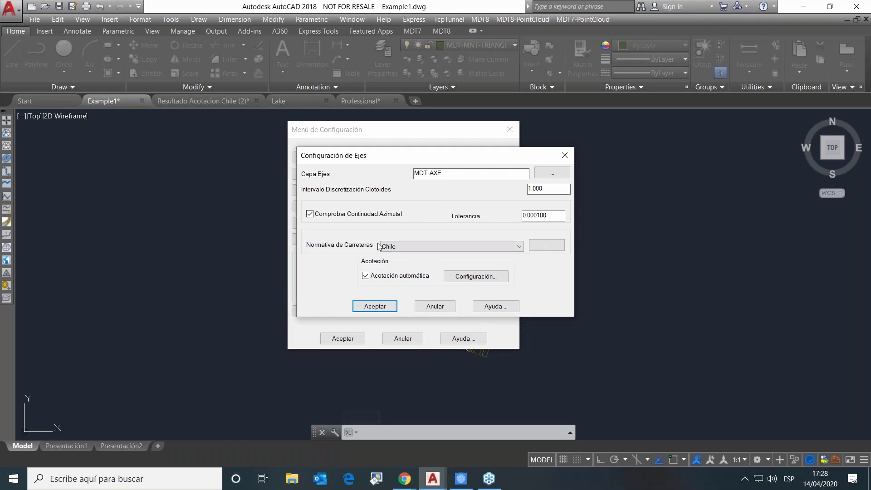
left_click(459, 249)
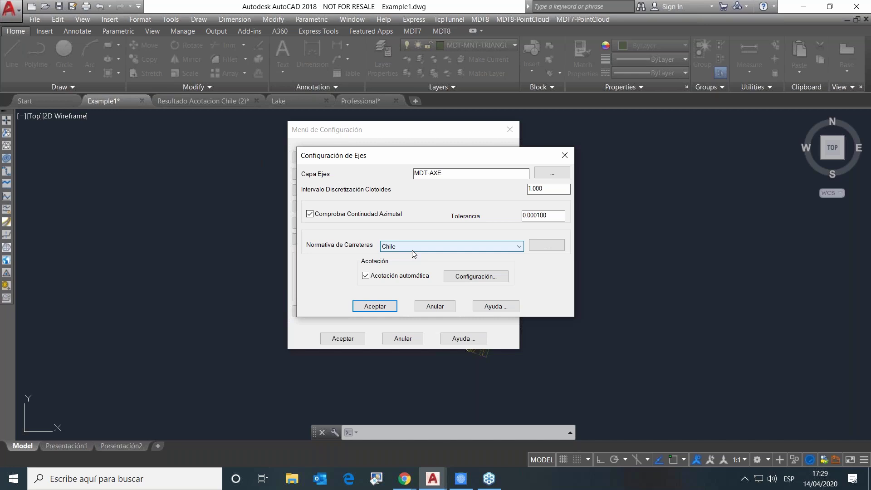
left_click(375, 306)
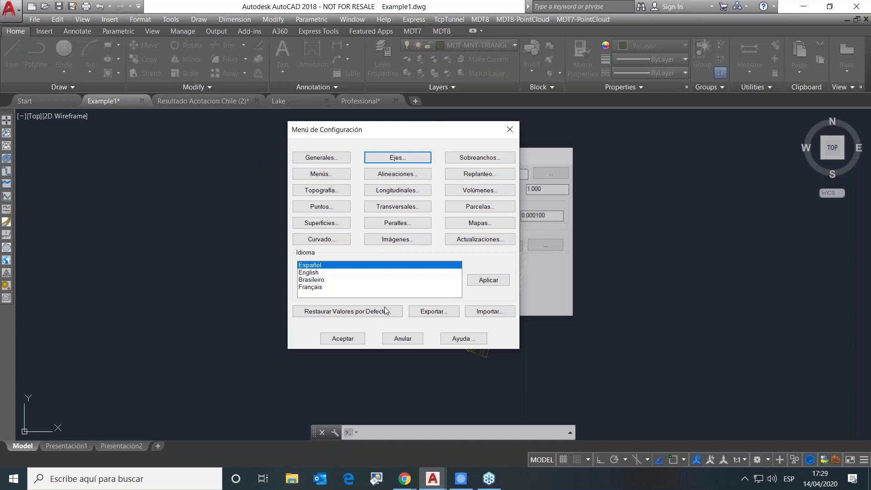
Step: Review the longitudinal profile and grade settings with the Chile drawing style, and close the configuration
left_click(397, 190)
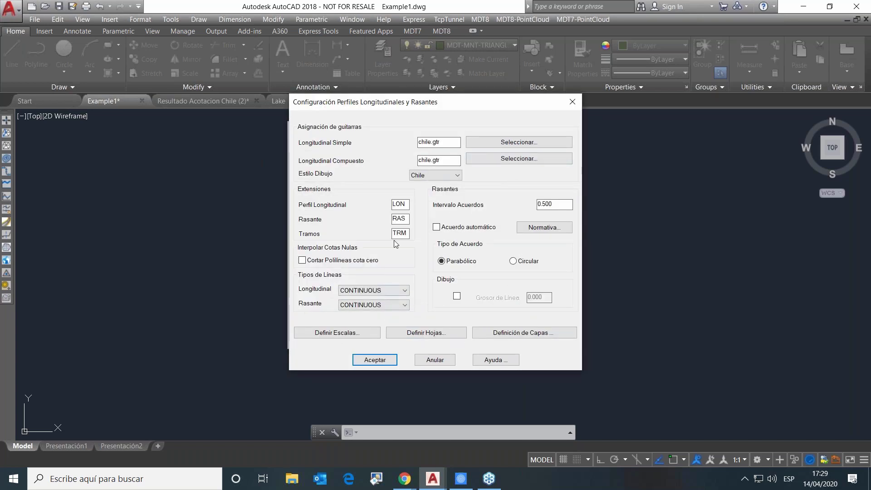
left_click(374, 360)
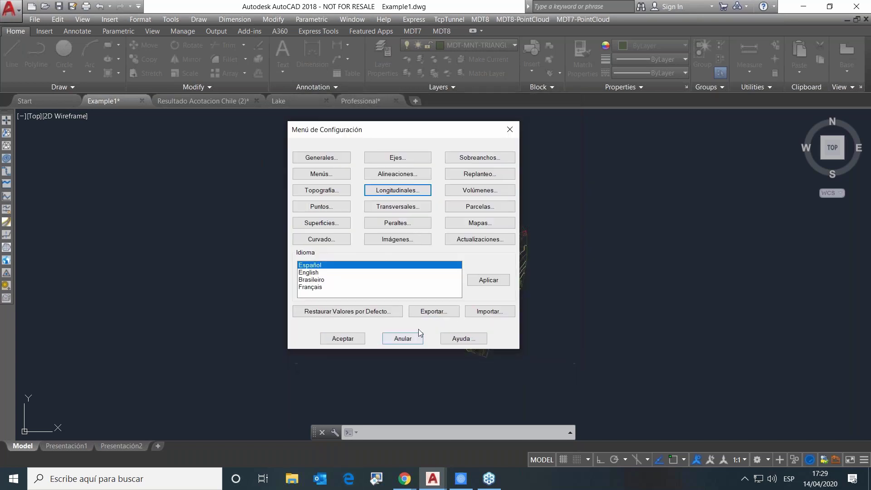
left_click(350, 345)
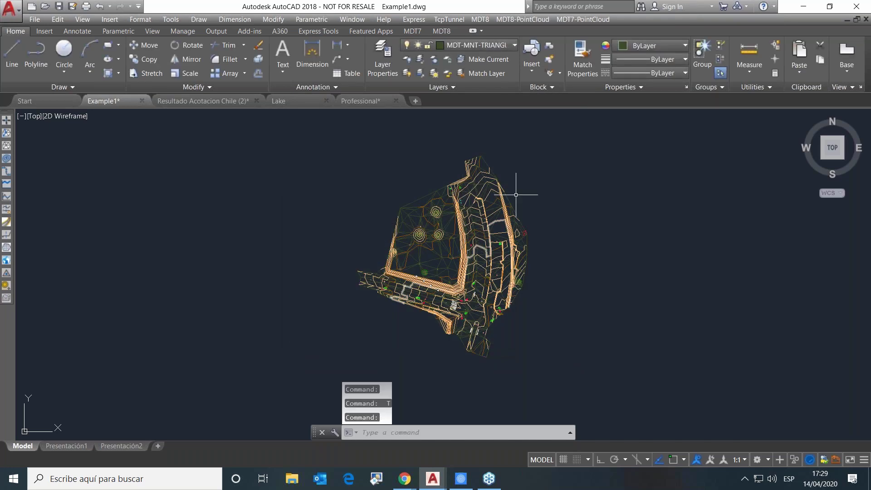
Step: Start drawing a road axis with a straight about 37.2 long, running north from the southern tip of the terrain
left_click(481, 20)
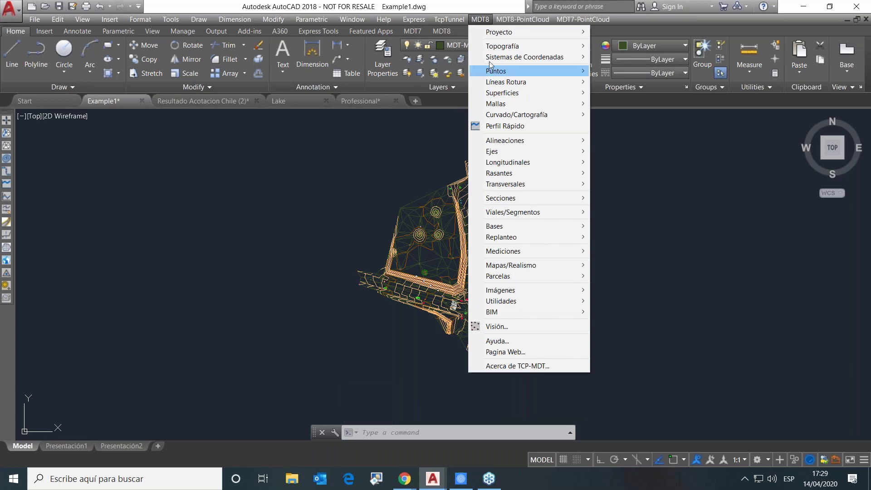
mouse_move(581, 152)
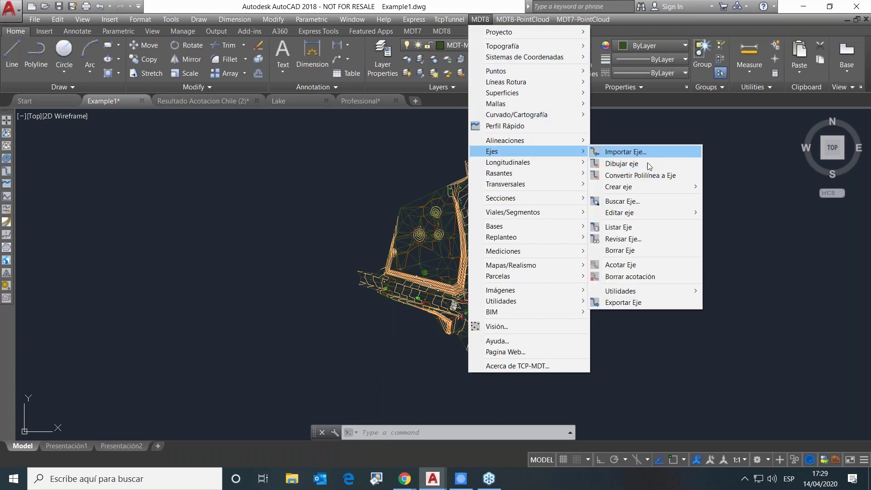
left_click(623, 164)
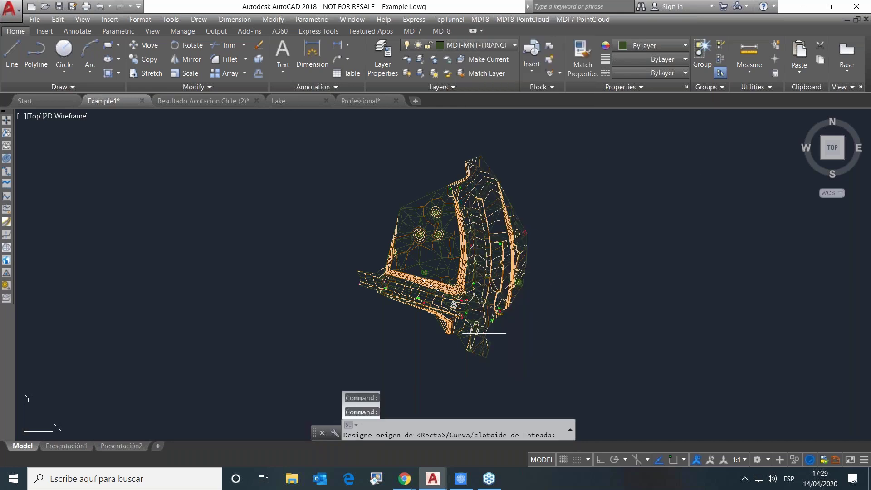
scroll(484, 333, "up", 5)
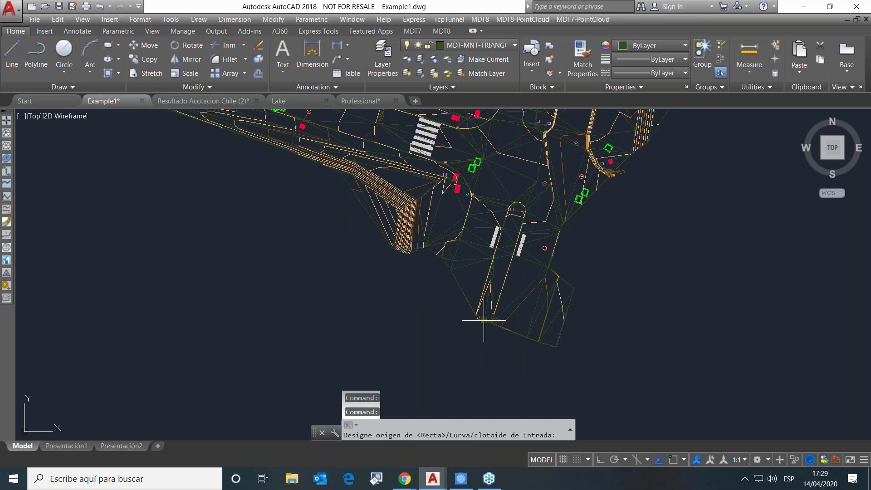
left_click(483, 320)
scroll(539, 162, "down", 3)
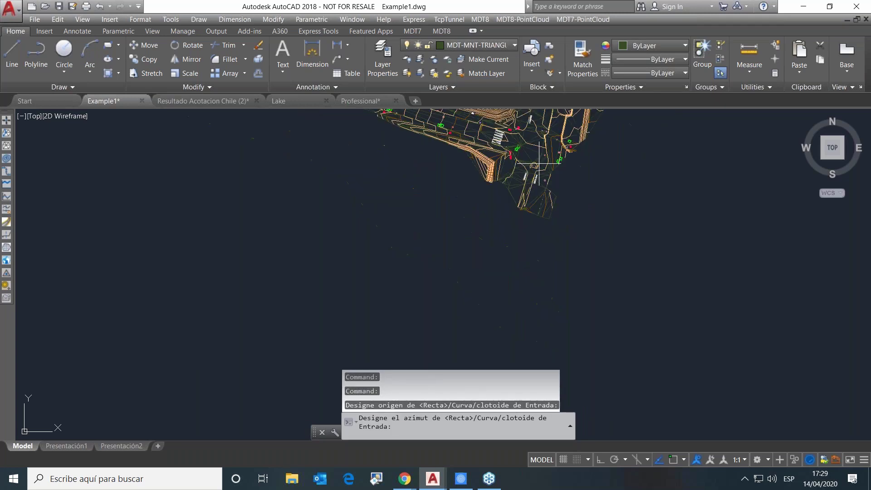
left_click(547, 121)
left_click(406, 273)
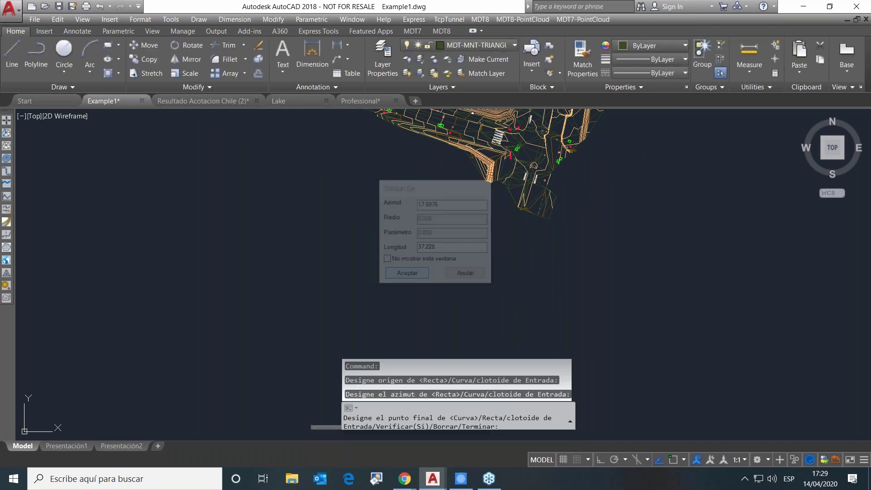
Step: Add a curve to the axis along the road, with a radius of about -90.7 and a length of about 47.4
scroll(465, 202, "down", 3)
scroll(463, 172, "up", 6)
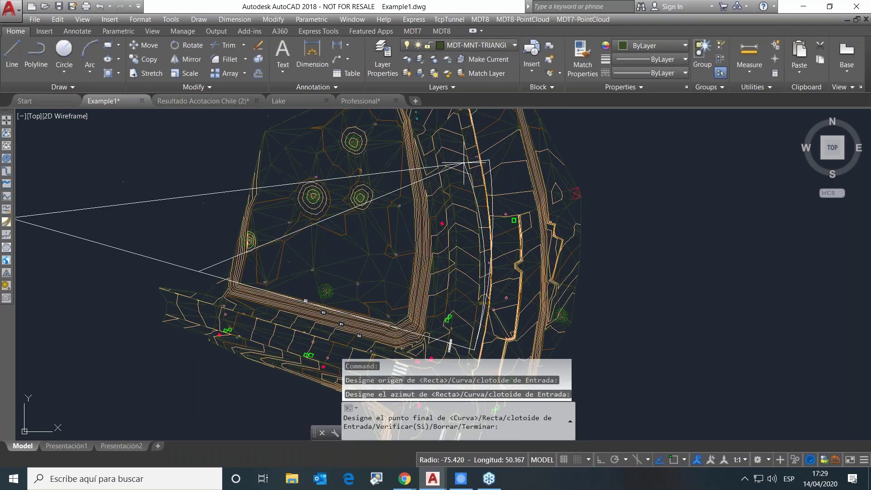
scroll(464, 163, "up", 2)
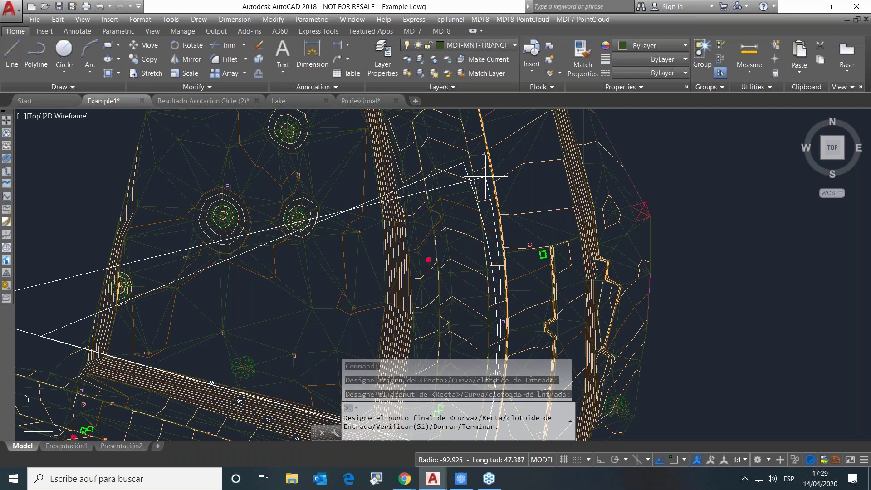
left_click(485, 177)
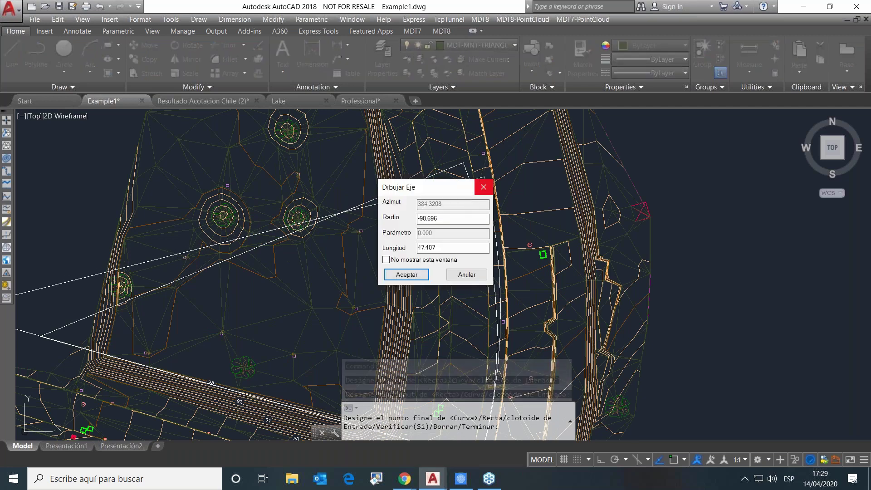
left_click(406, 274)
Step: Add a closing straight about 42.6 long toward the northern end of the terrain and finish drawing the axis
scroll(408, 272, "down", 5)
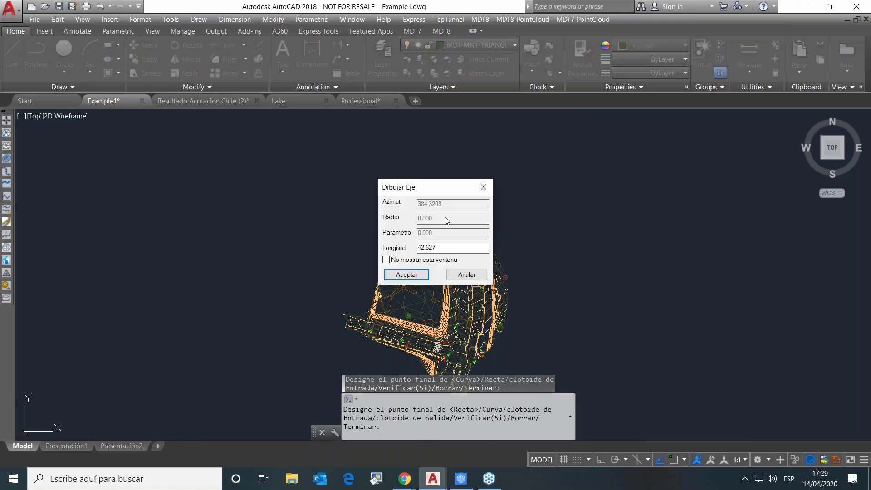
left_click(407, 274)
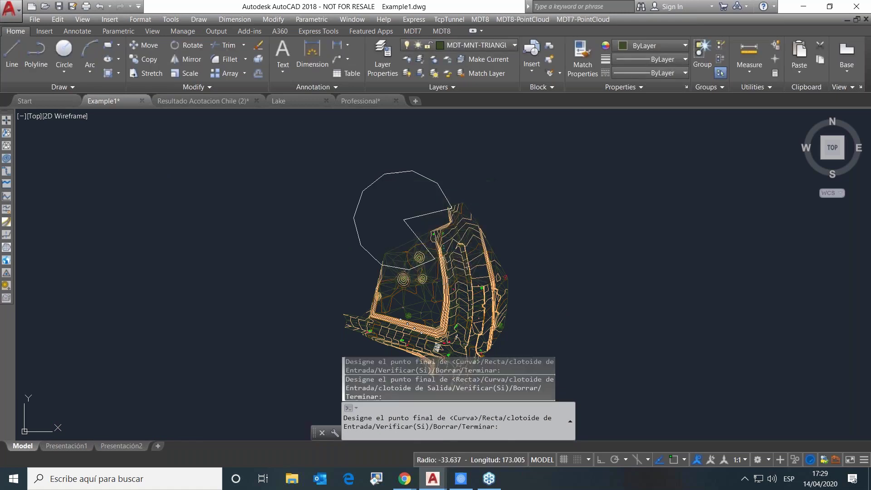
key("Return")
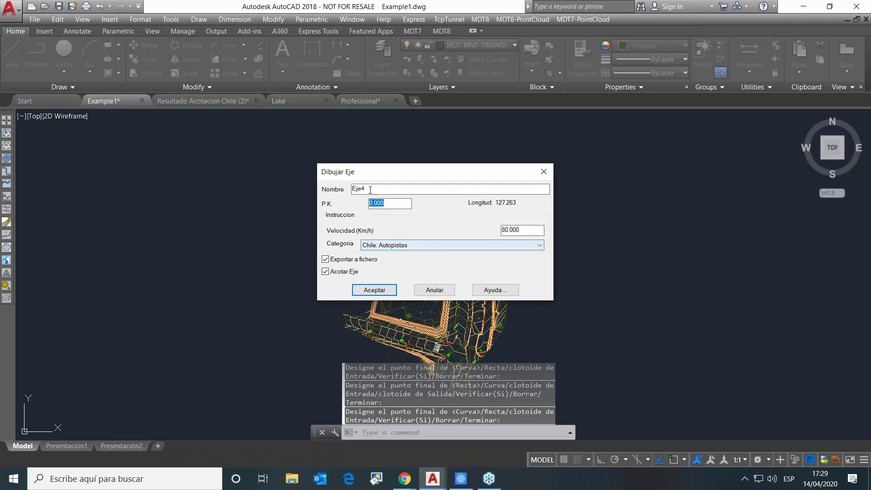
Step: Accept the axis with start P.K. 0.000, 80 km/h and category Chile: Autopistas, and export it over the existing Axe1.EJE
left_click(375, 246)
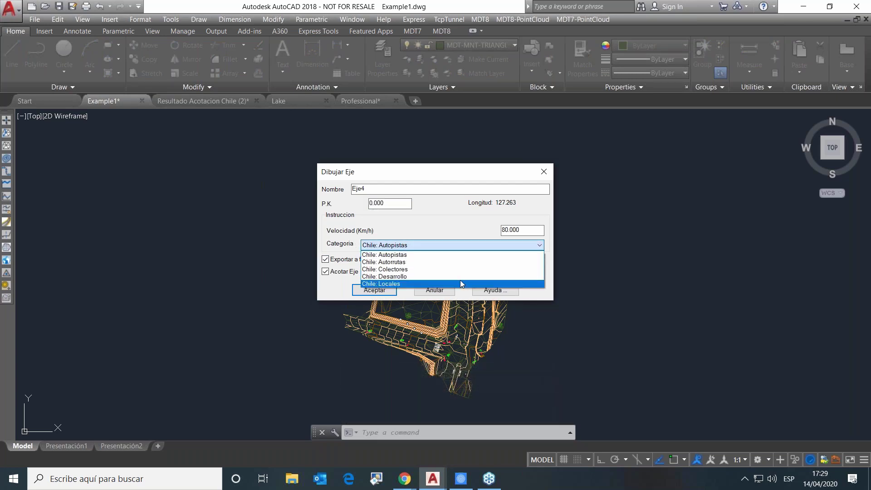
left_click(440, 245)
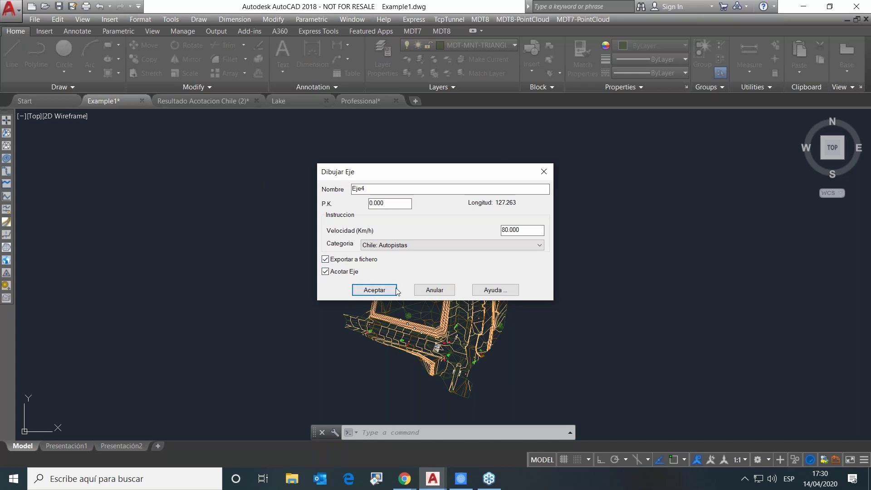
left_click(375, 291)
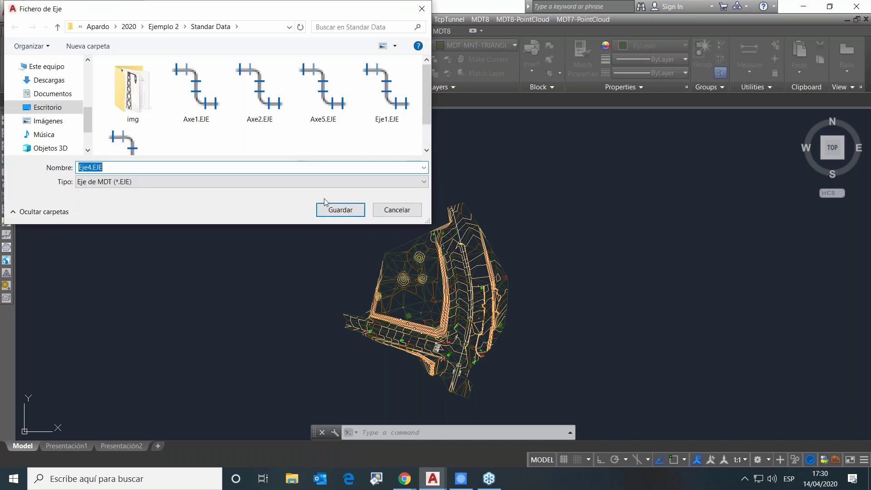
left_click(196, 91)
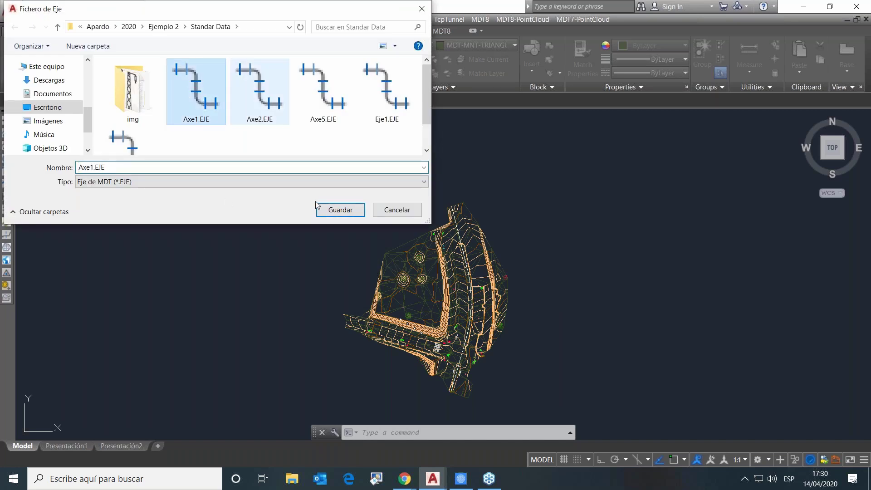
left_click(340, 210)
left_click(452, 238)
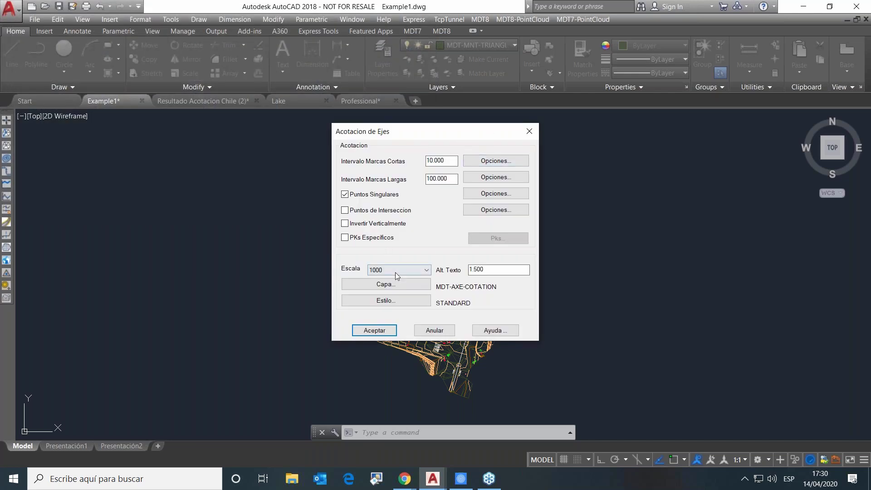
Step: Annotate the axis with short marks every 10, long marks every 100 and singular points, and inspect the labels
left_click(396, 270)
left_click(400, 327)
left_click(375, 330)
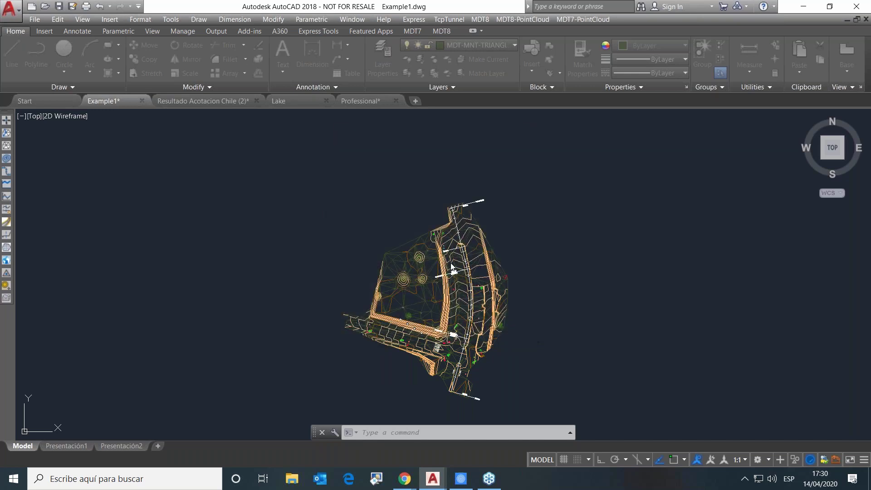
scroll(476, 194, "up", 6)
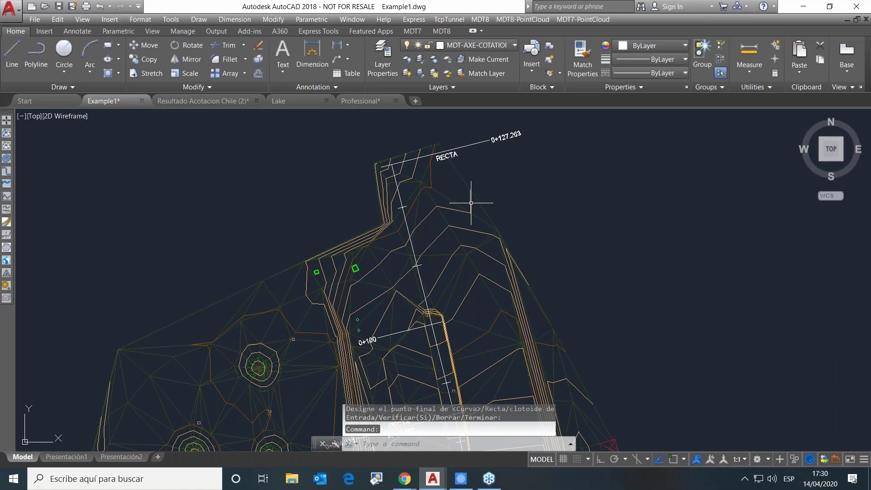
scroll(507, 204, "down", 5)
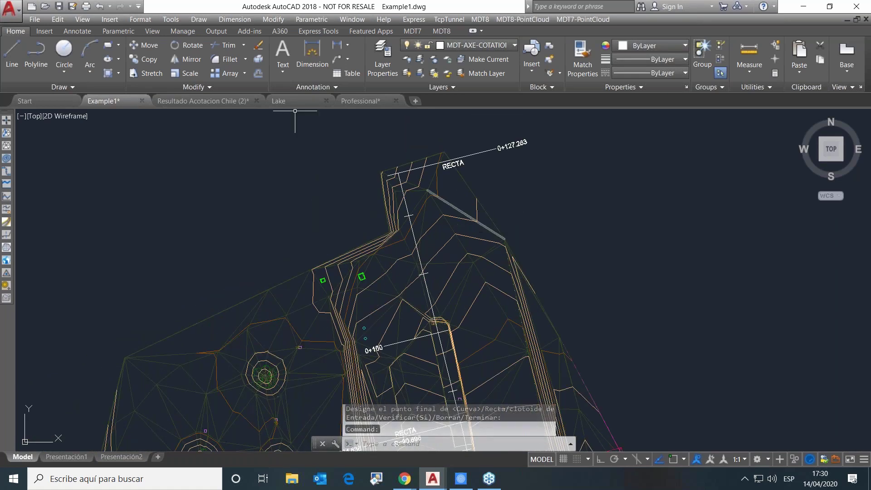
Step: Switch to the Resultado Acotacion Chile (2) drawing and examine its axis annotation and the V-1 vertex label and coordinate table
left_click(201, 100)
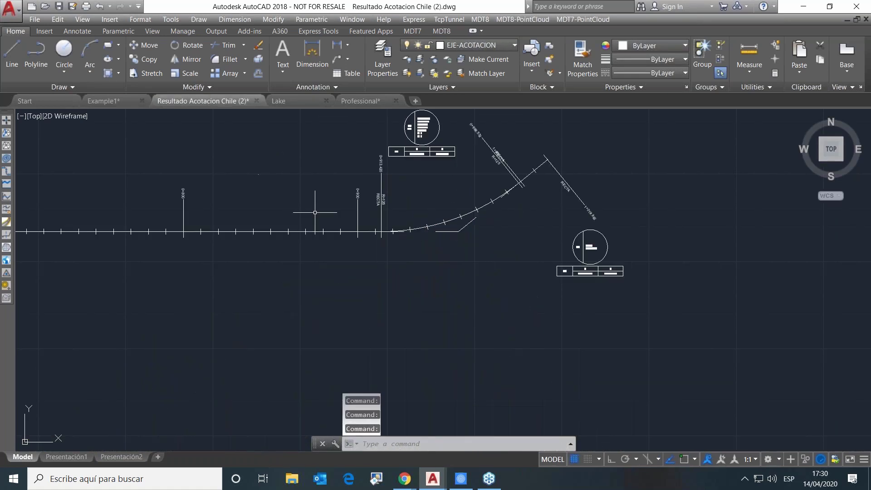
scroll(252, 178, "down", 5)
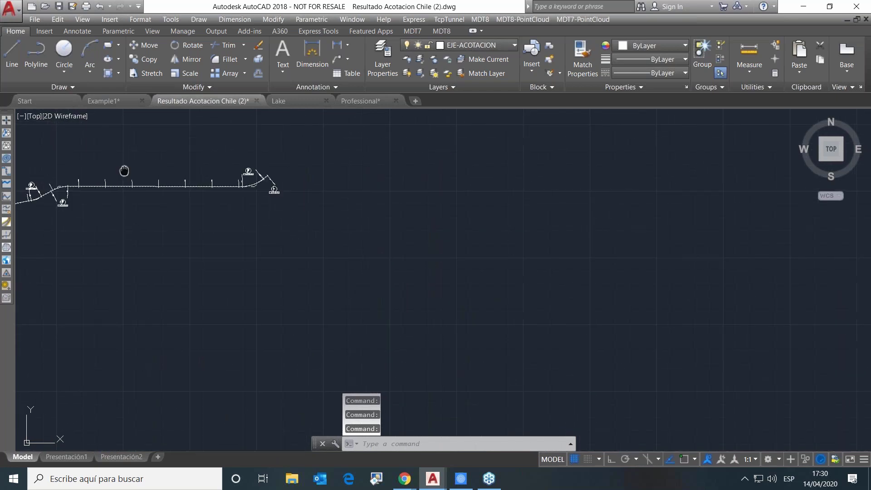
scroll(122, 166, "up", 5)
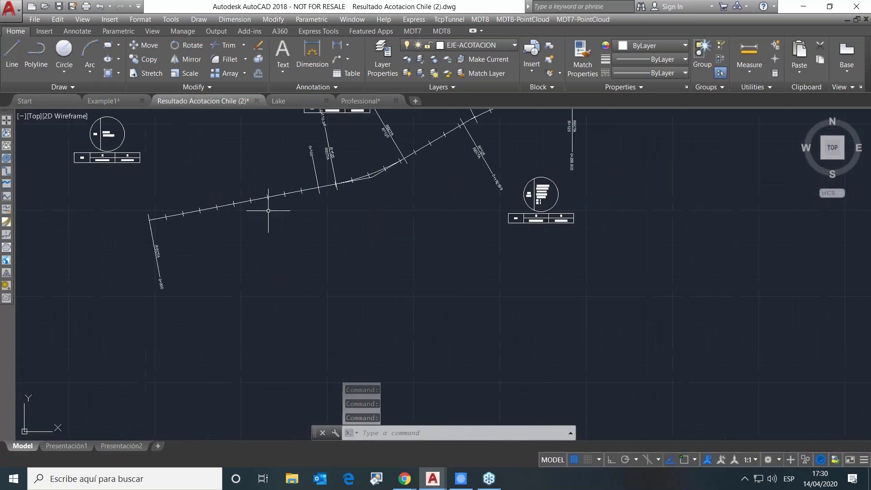
scroll(346, 247, "up", 4)
scroll(195, 172, "up", 4)
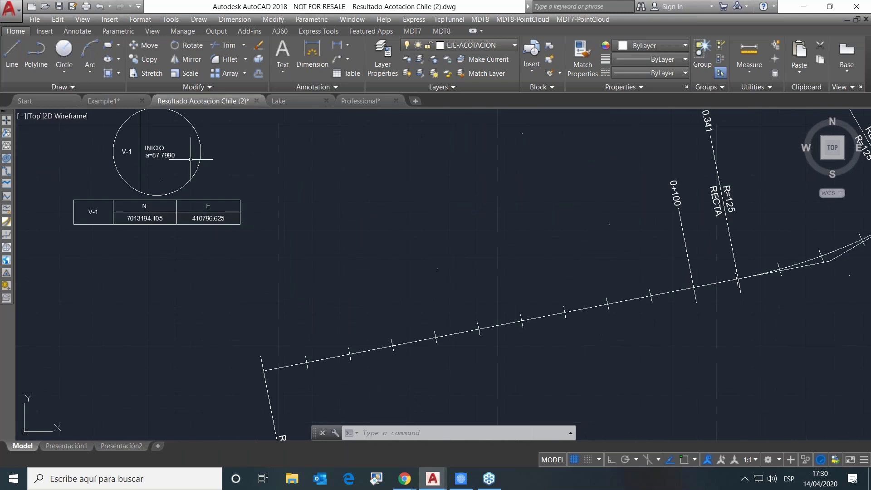
mouse_move(229, 157)
middle_mouse_down()
mouse_move(234, 178)
mouse_move(414, 239)
middle_mouse_up()
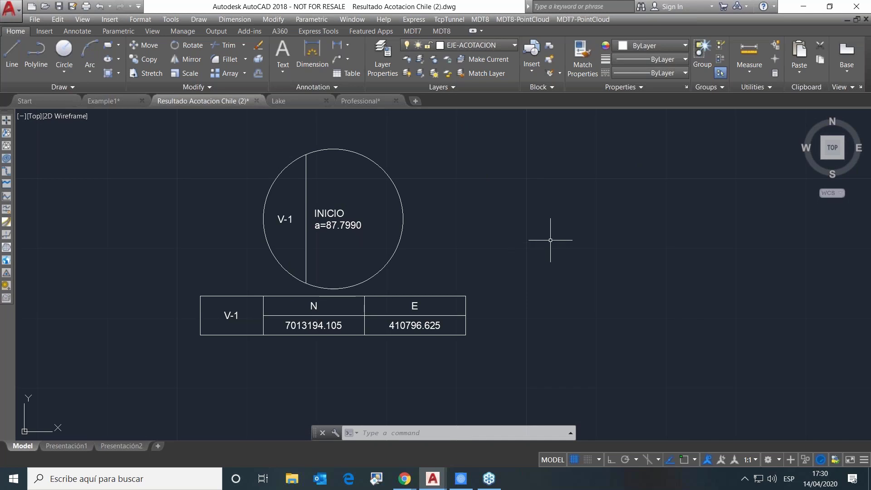
mouse_move(613, 256)
middle_mouse_down()
mouse_move(570, 246)
mouse_move(313, 259)
mouse_move(301, 236)
middle_mouse_up()
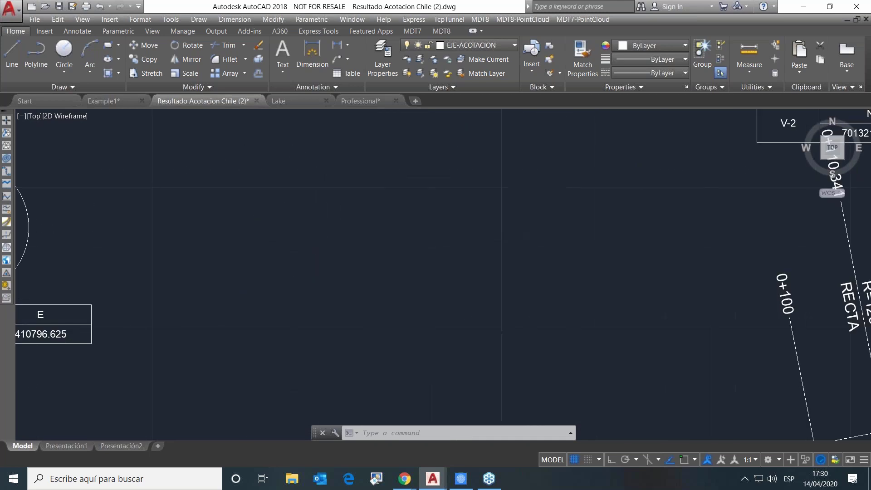
Step: Follow the annotated axis from vertex V-2 to the final vertex V-5, examining the station marks, curve labels and coordinate tables
scroll(302, 236, "down", 3)
scroll(618, 183, "up", 2)
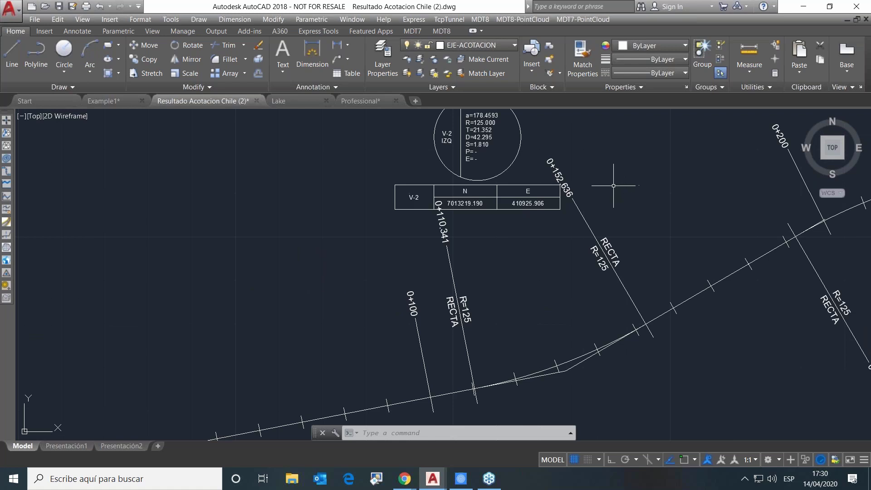
mouse_move(614, 185)
middle_mouse_down()
mouse_move(603, 183)
mouse_move(526, 234)
middle_mouse_up()
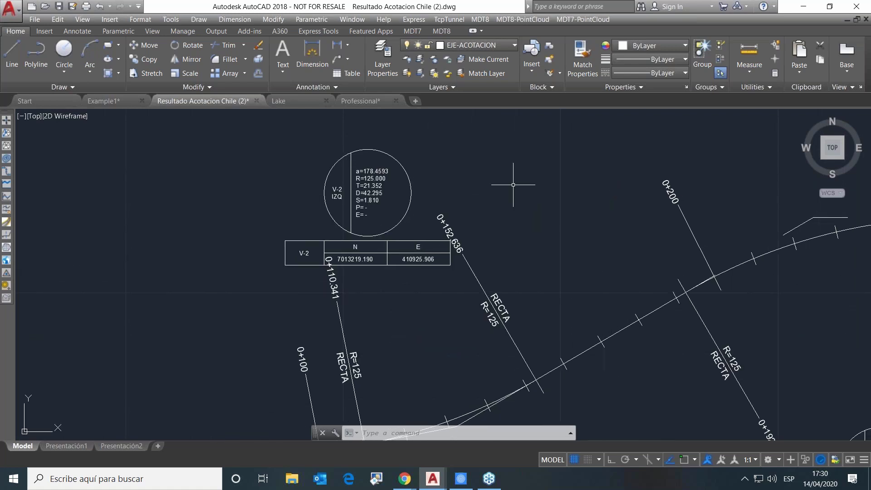
mouse_move(715, 250)
middle_mouse_down()
mouse_move(554, 245)
mouse_move(201, 258)
middle_mouse_up()
mouse_move(724, 291)
middle_mouse_down()
mouse_move(657, 296)
mouse_move(261, 251)
middle_mouse_up()
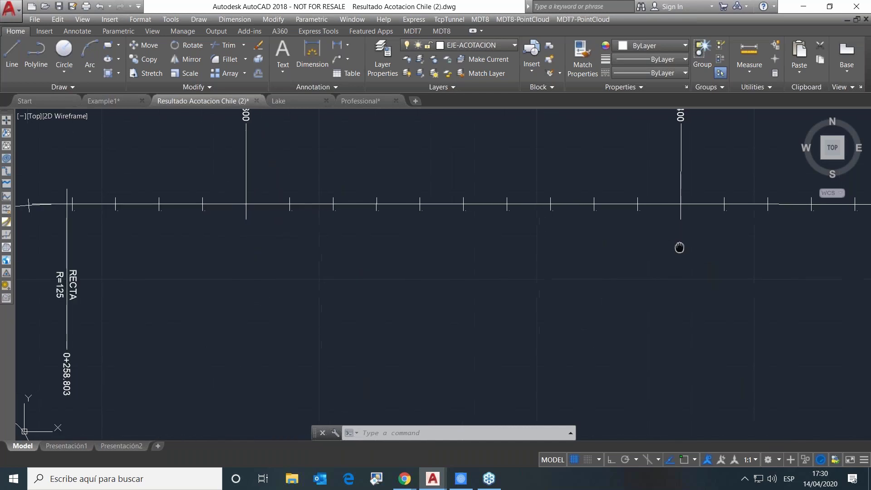
middle_click_drag(679, 247, 204, 313)
mouse_move(655, 295)
middle_mouse_down()
mouse_move(552, 278)
mouse_move(570, 272)
mouse_move(112, 287)
middle_mouse_up()
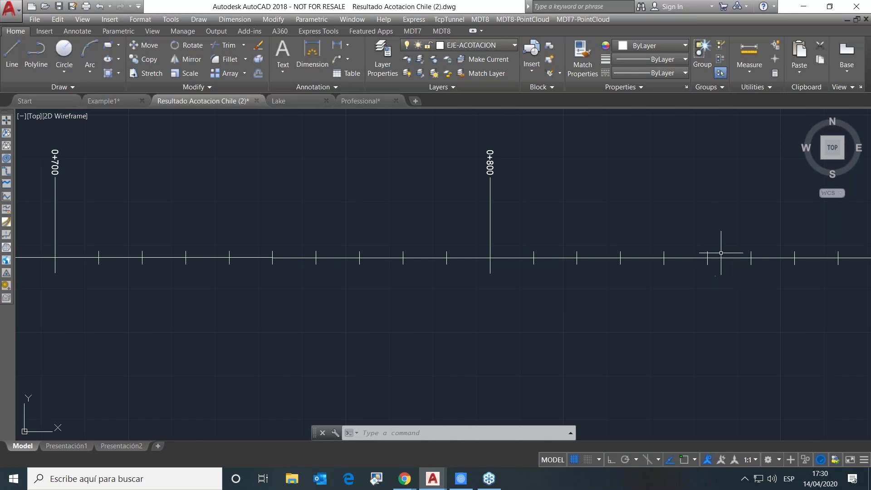
mouse_move(721, 252)
middle_mouse_down()
mouse_move(613, 237)
mouse_move(334, 306)
middle_mouse_up()
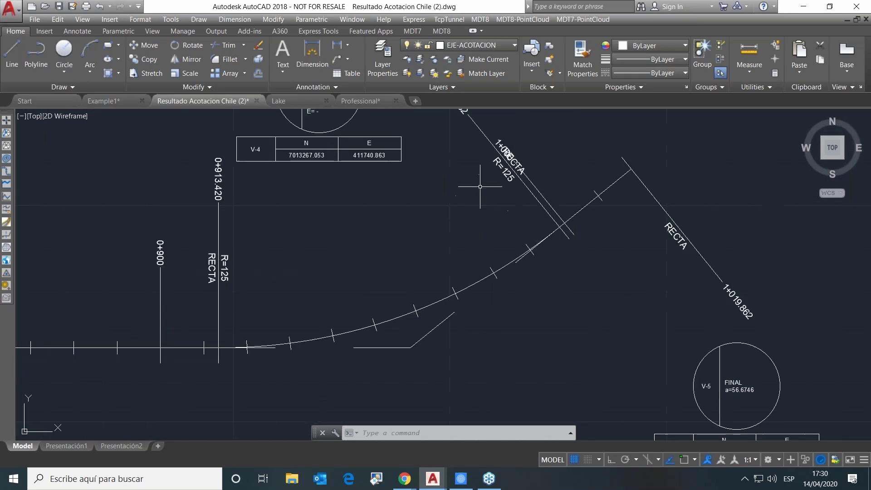
scroll(479, 186, "down", 2)
middle_click_drag(466, 194, 482, 251)
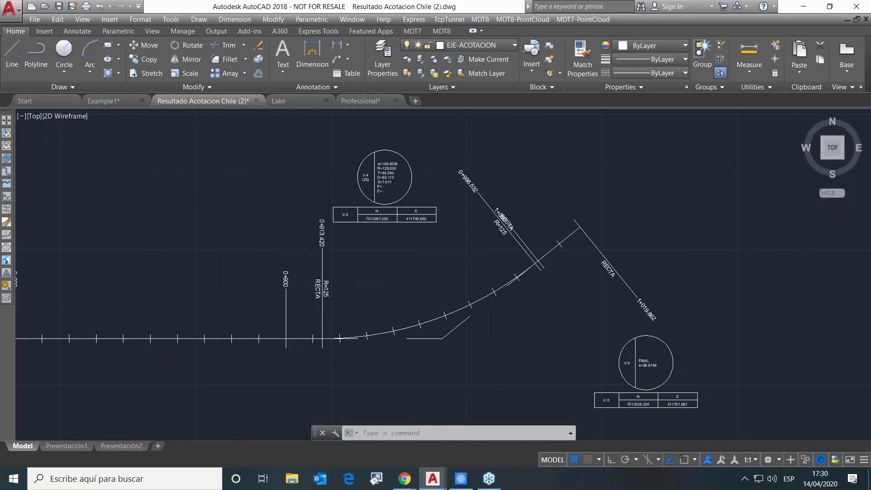
Step: Examine the V-4 curve data, its coordinate table and the station labels along the annotated alignment
scroll(688, 274, "down", 2)
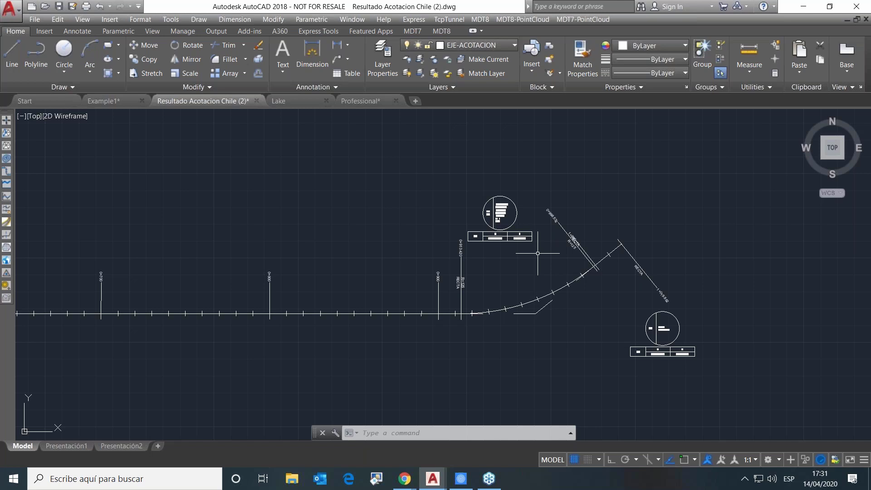
scroll(522, 225, "up", 4)
scroll(559, 207, "up", 2)
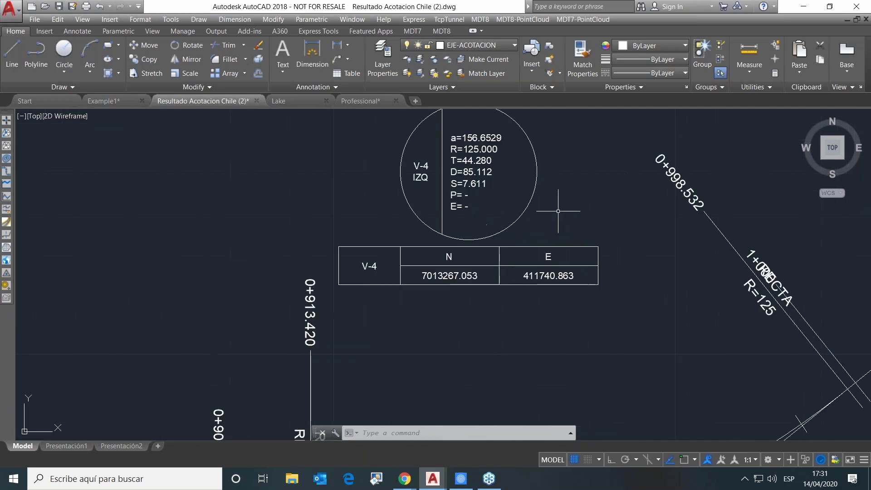
scroll(563, 344, "down", 1)
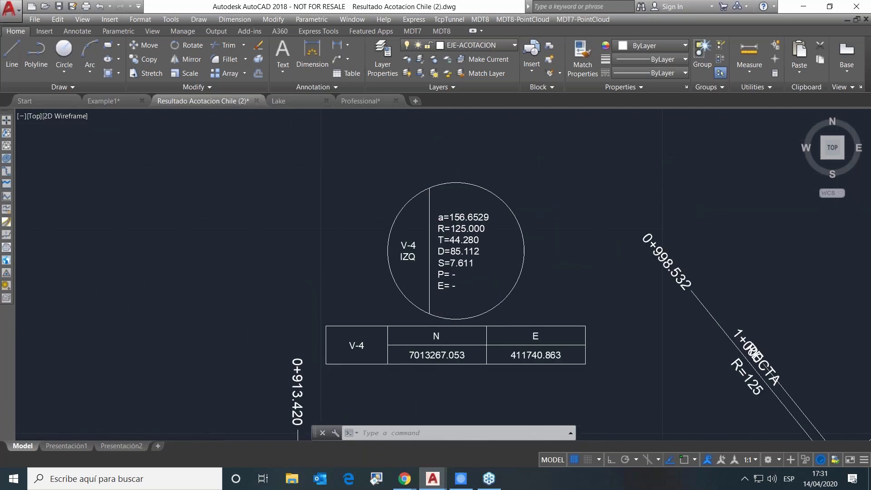
scroll(579, 371, "down", 3)
mouse_move(579, 371)
middle_mouse_down()
mouse_move(617, 230)
mouse_move(477, 271)
middle_mouse_up()
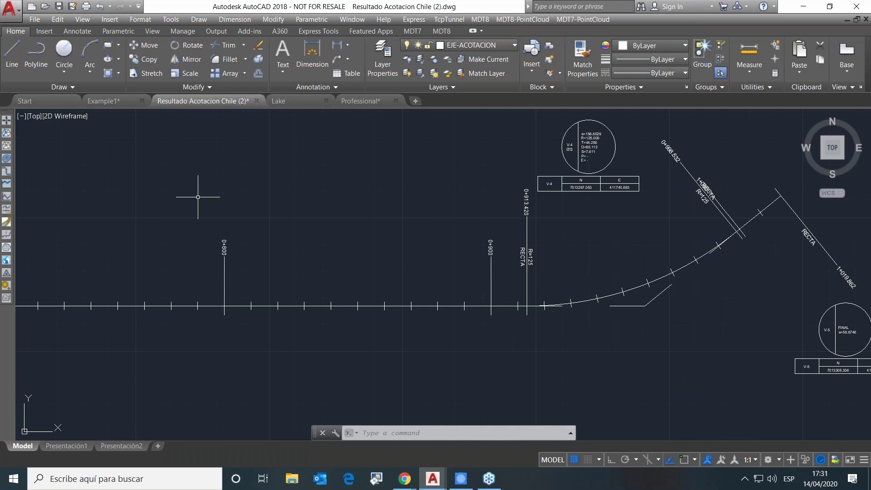
Step: In the Example1 drawing, obtain the axis's longitudinal profile and draw it in model space at 1000 horizontal and vertical scales with automatic origin
left_click(104, 102)
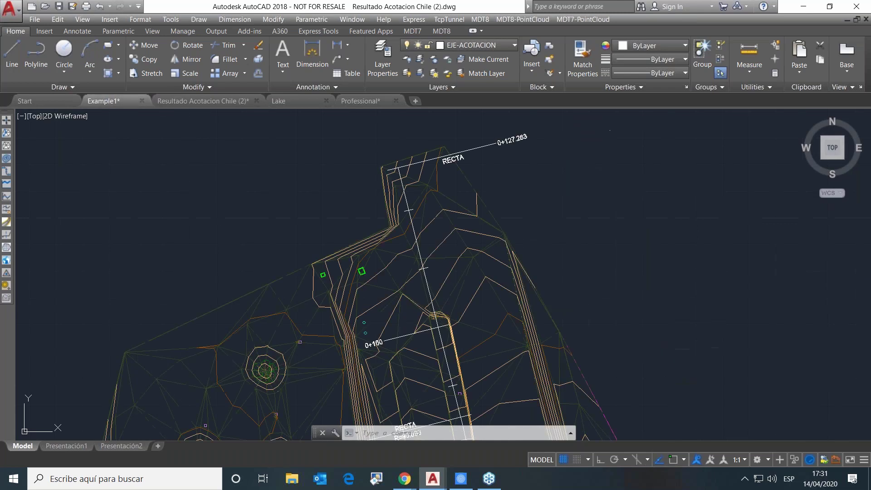
scroll(331, 138, "down", 4)
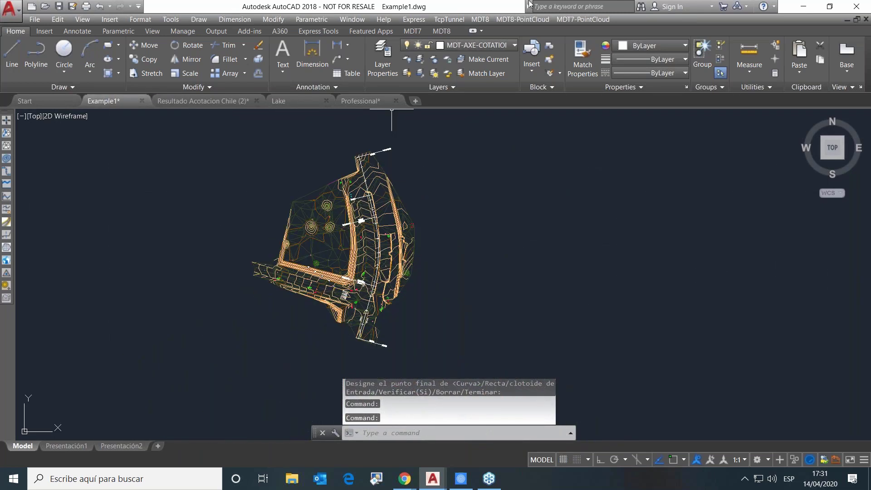
left_click(481, 19)
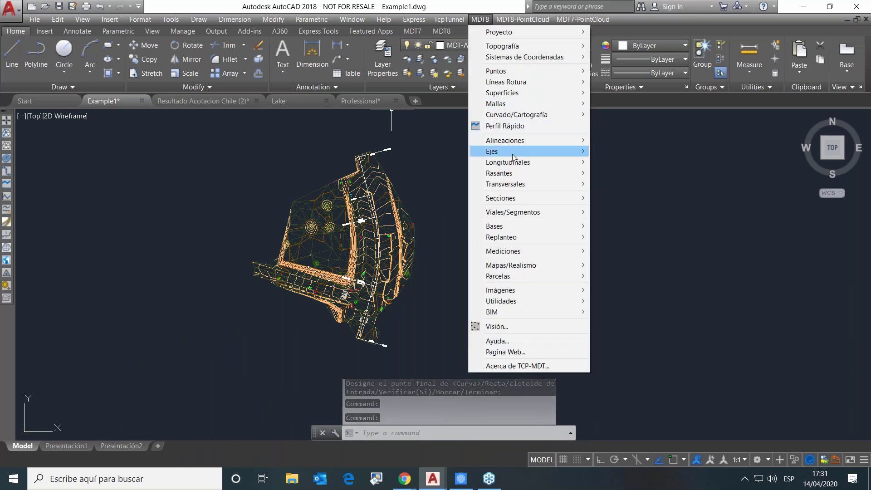
mouse_move(511, 164)
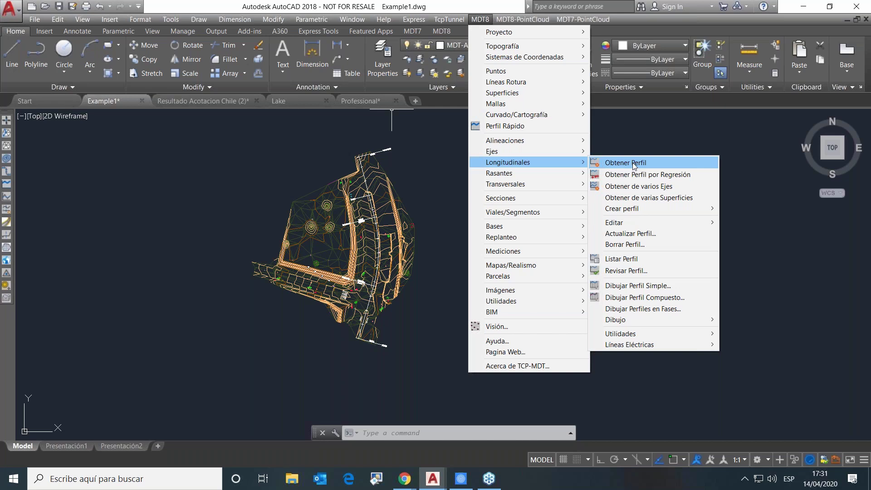
left_click(632, 162)
scroll(361, 164, "up", 5)
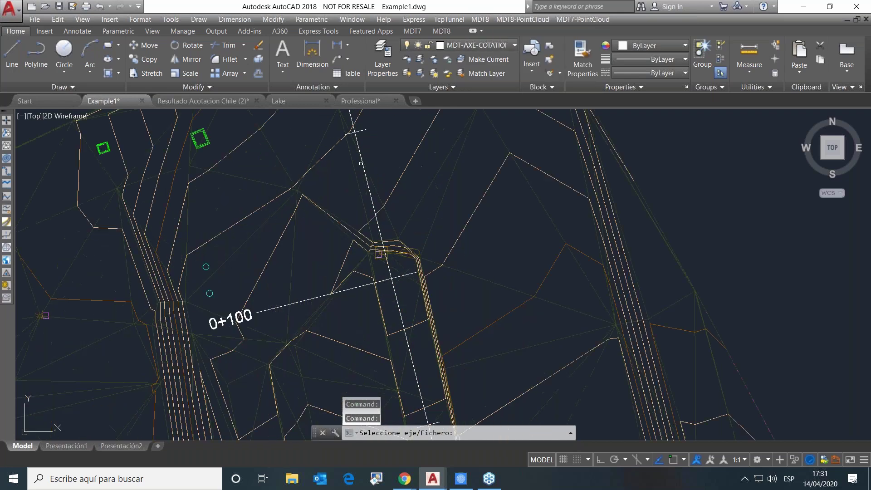
left_click(365, 167)
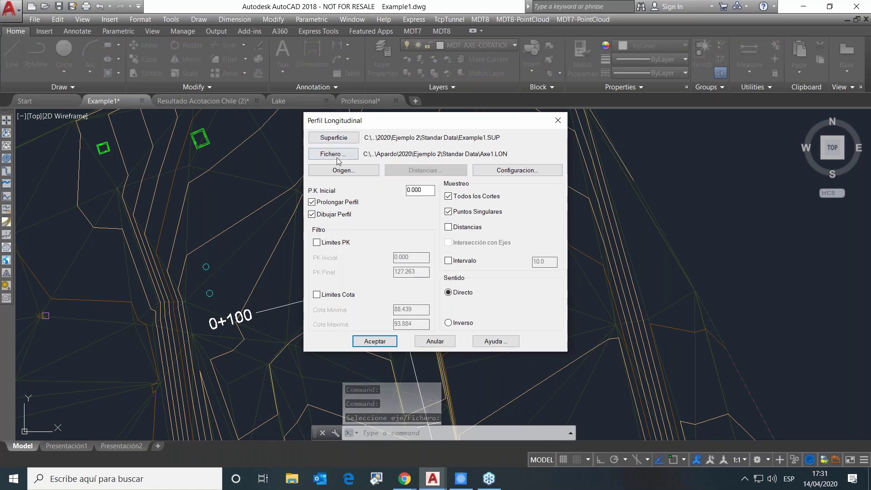
left_click(371, 341)
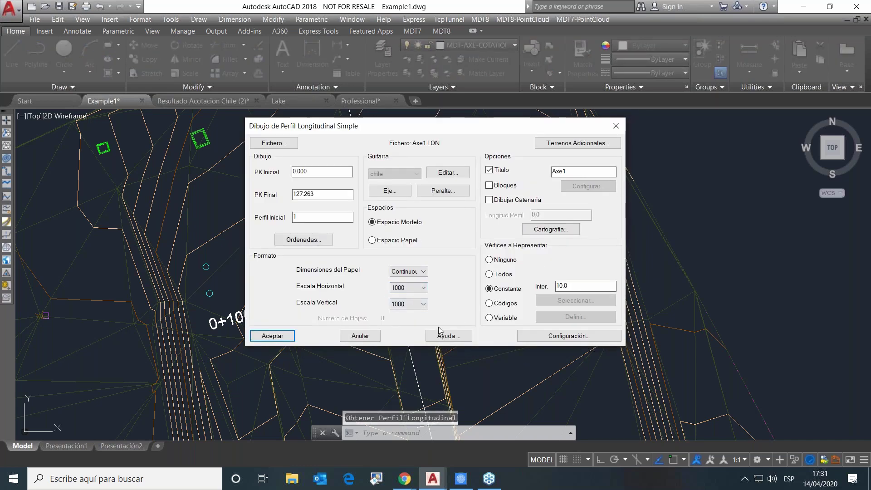
left_click(273, 335)
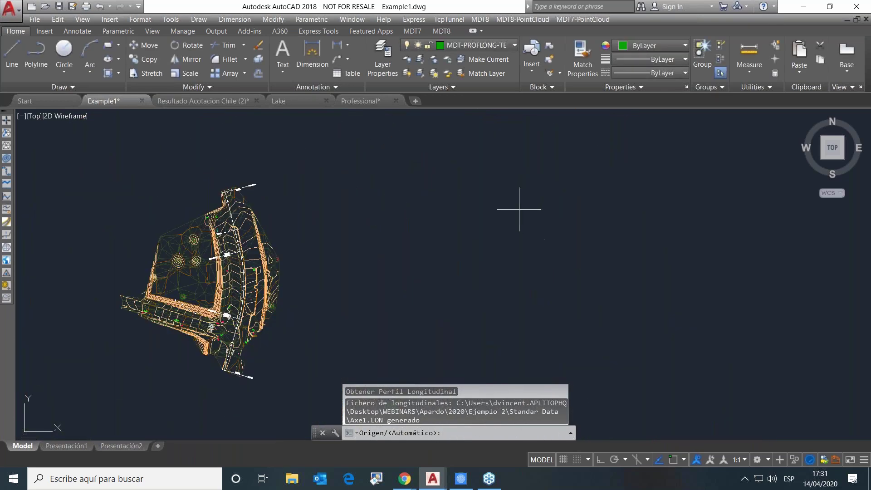
key("Return")
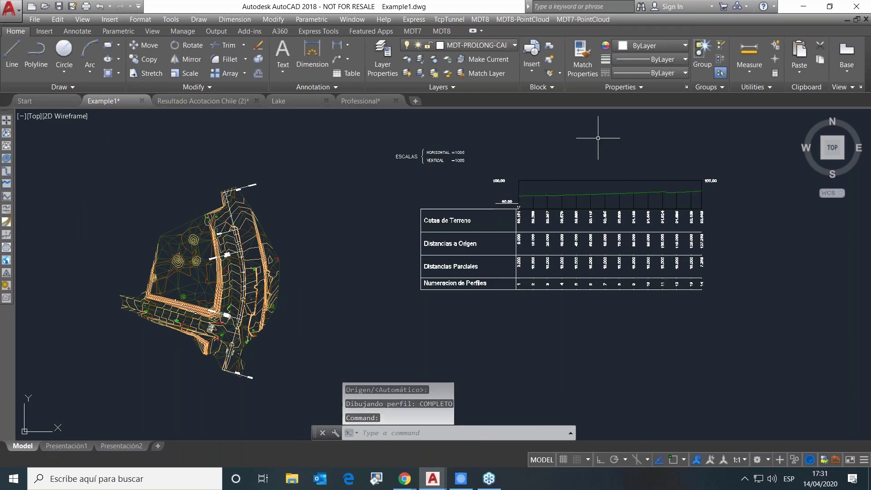
Step: Examine the drawn longitudinal profile and its table of terrain elevations, distances and profile numbers
scroll(528, 218, "up", 2)
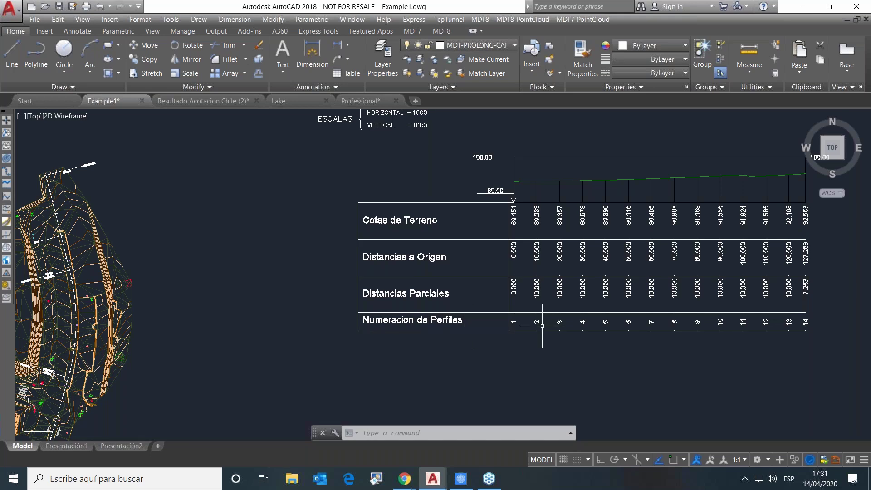
scroll(514, 157, "up", 2)
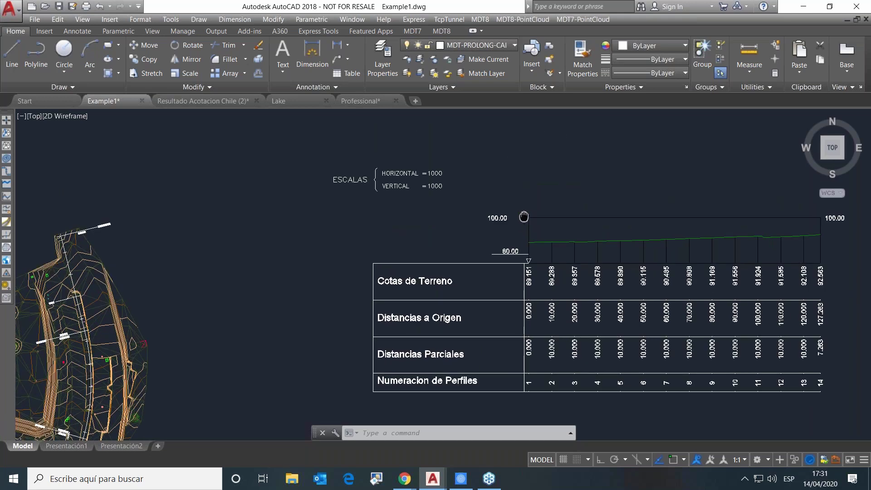
mouse_move(578, 318)
middle_mouse_down()
mouse_move(502, 240)
mouse_move(353, 227)
middle_mouse_up()
middle_click_drag(560, 222, 389, 233)
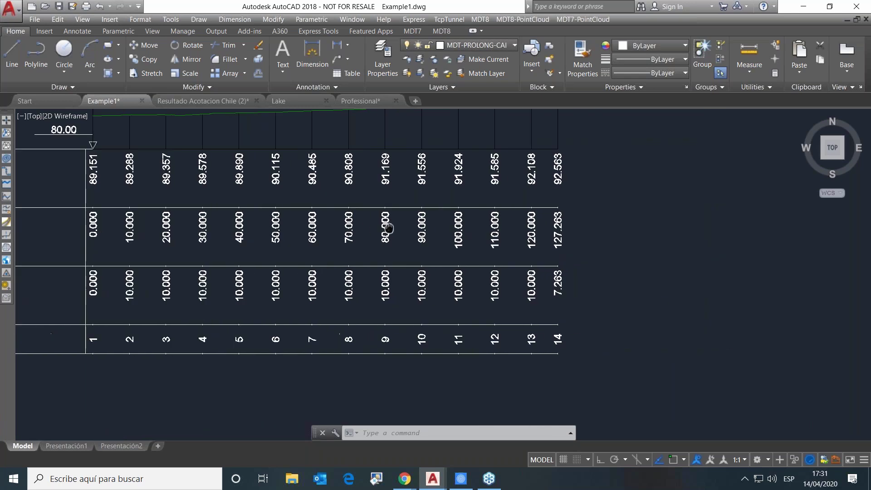
scroll(389, 204, "up", 2)
scroll(389, 204, "down", 2)
scroll(448, 204, "down", 5)
scroll(448, 204, "down", 3)
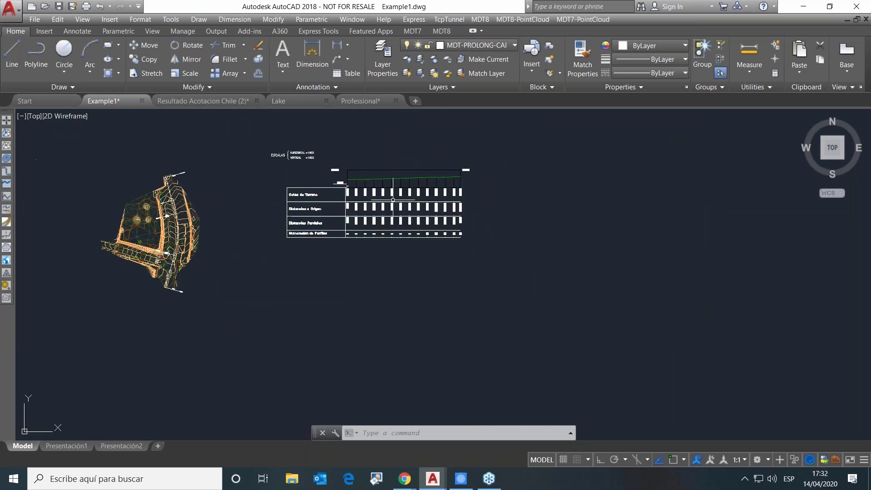
middle_click_drag(346, 206, 563, 212)
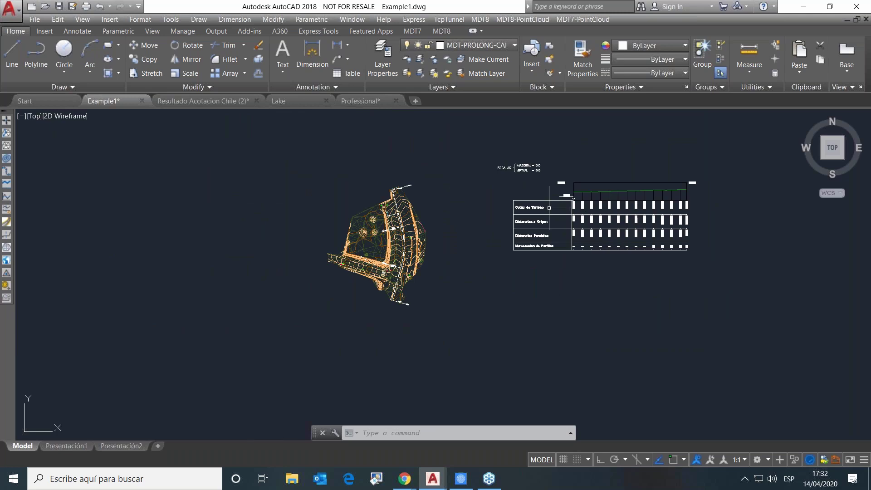
mouse_move(573, 200)
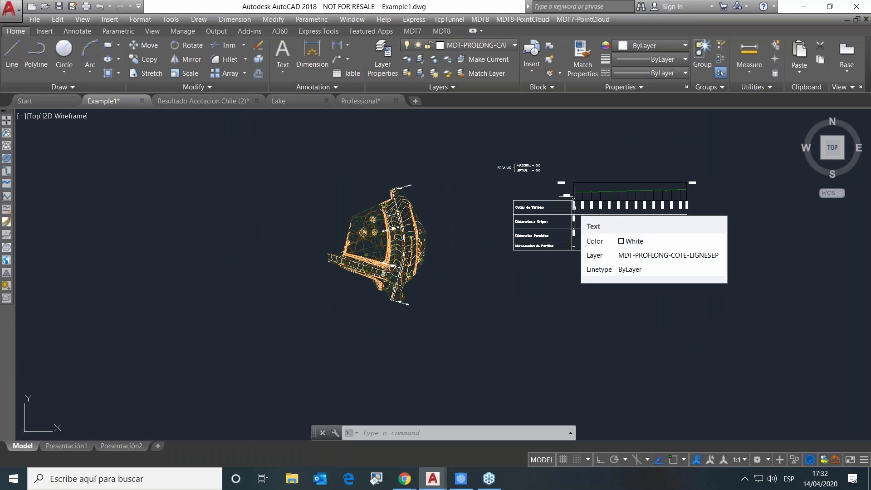
Step: Obtain the axis's cross-section profiles from the Example1 surface at 10 m intervals, 15 m to each side, with profile drawing enabled
left_click(480, 20)
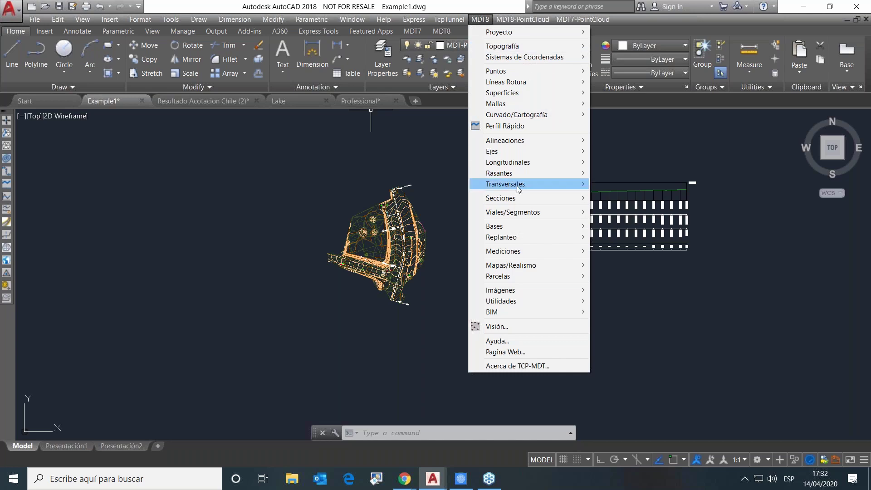
mouse_move(517, 186)
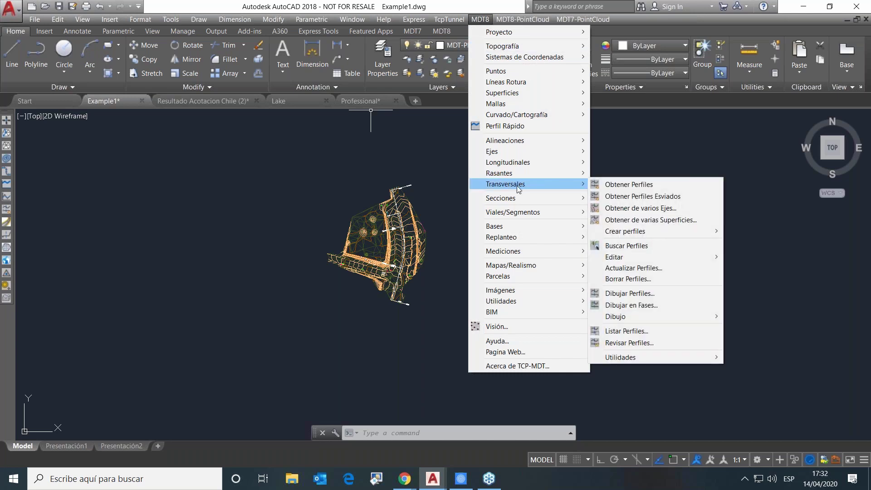
left_click(640, 184)
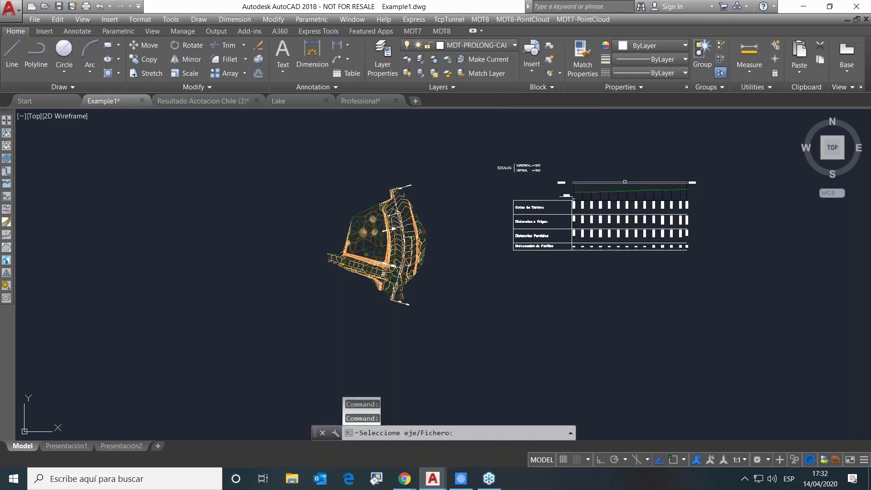
scroll(344, 209, "up", 5)
scroll(539, 333, "up", 6)
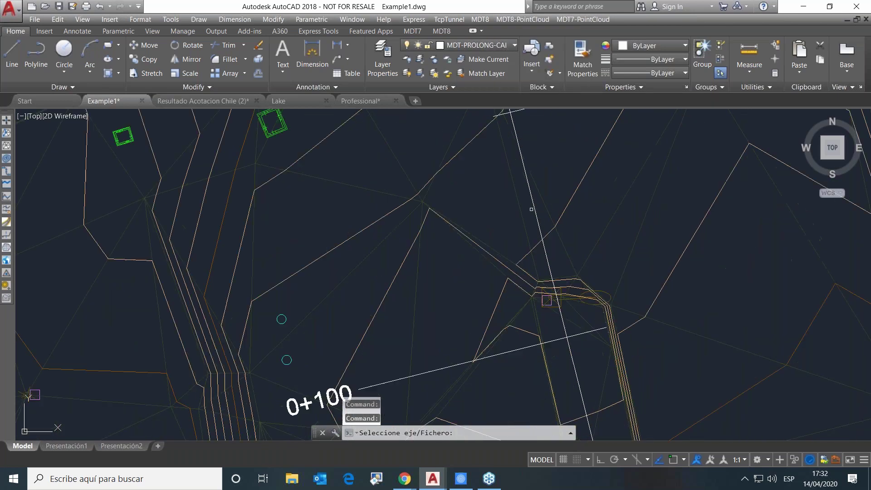
left_click(547, 300)
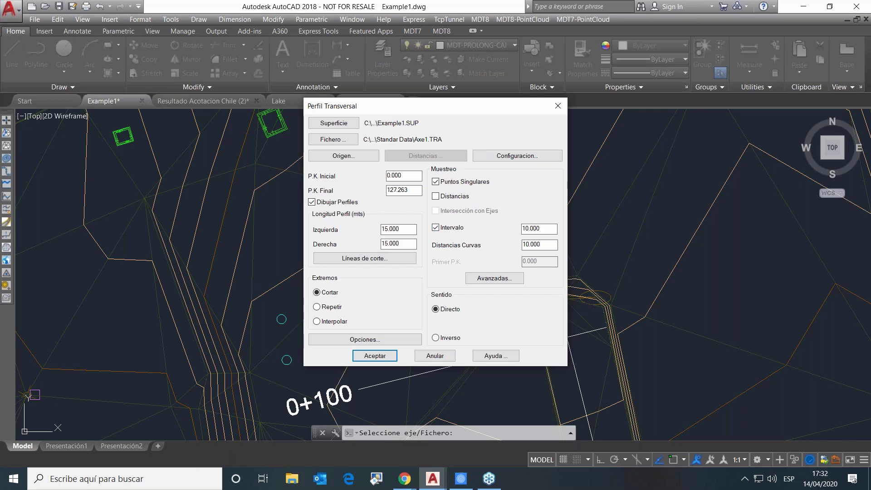
left_click(312, 202)
left_click(312, 202)
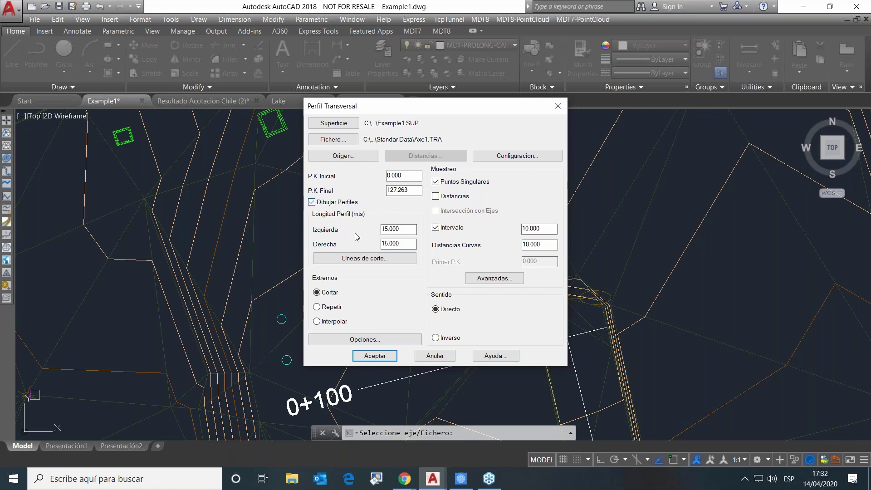
left_click(376, 357)
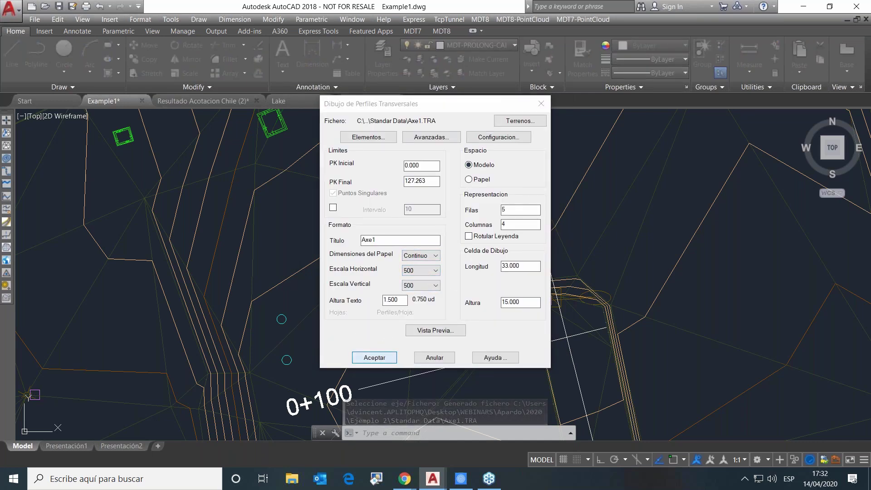
Step: Draw the Axe1 cross-sections in model space at scale 500, in 5 rows and 4 columns, using the automatic origin
left_click(373, 357)
scroll(365, 276, "down", 10)
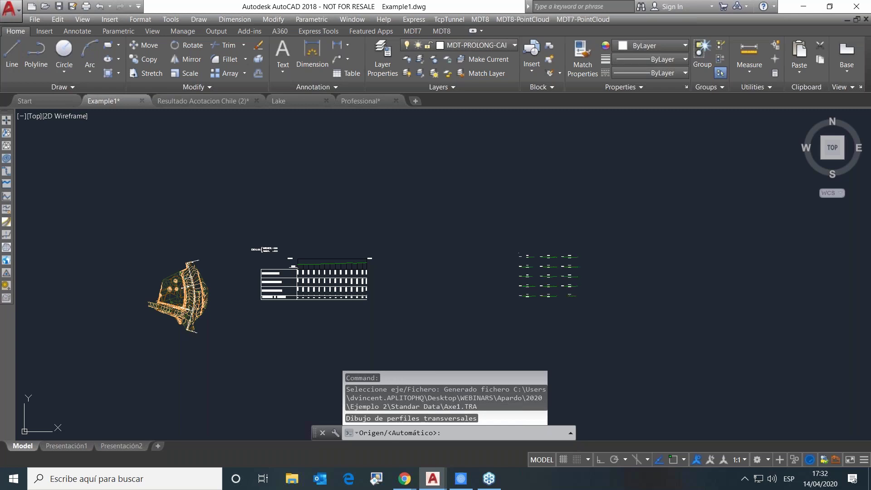
key("Return")
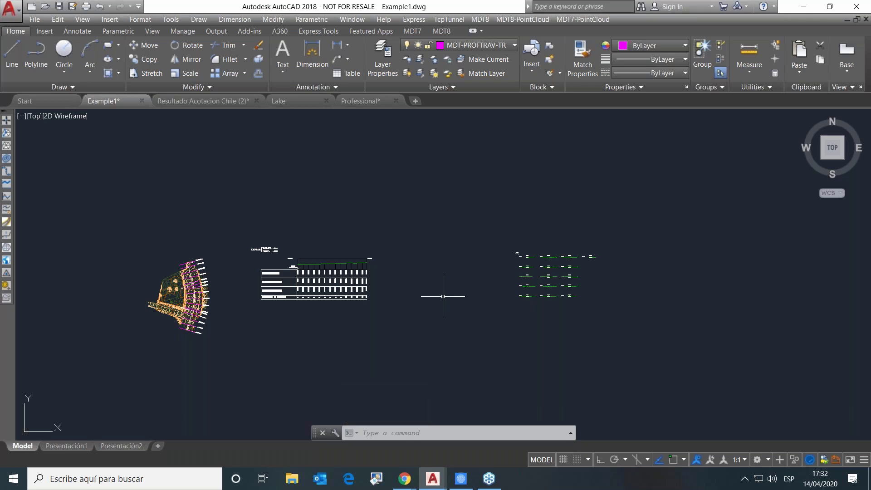
Step: Examine the drawn cross-sections and their labels, looking closely at the terrain line of profile 7
scroll(542, 238, "up", 6)
scroll(493, 356, "up", 4)
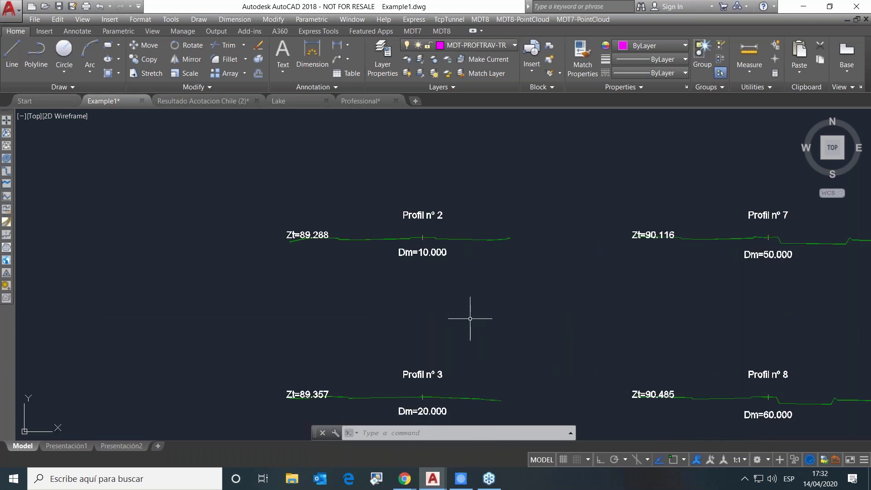
middle_click_drag(479, 317, 542, 102)
middle_click_drag(672, 264, 340, 266)
middle_click_drag(525, 175, 465, 370)
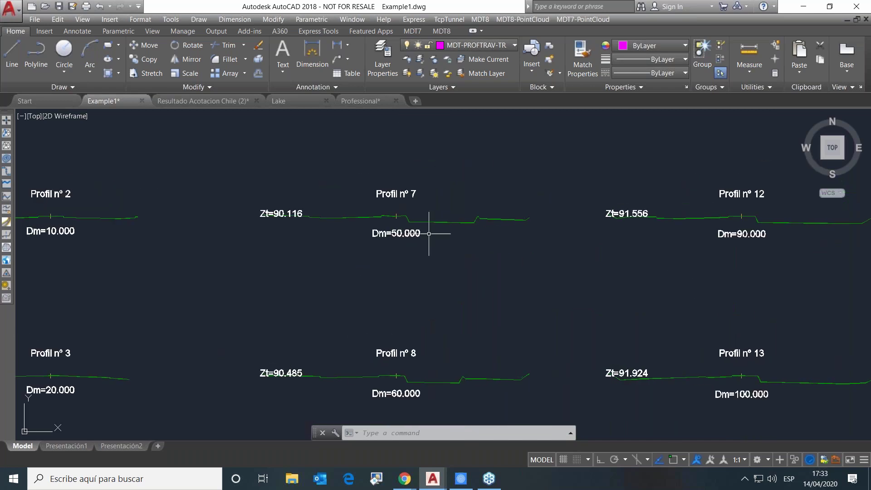
scroll(395, 239, "up", 5)
middle_click_drag(353, 210, 493, 209)
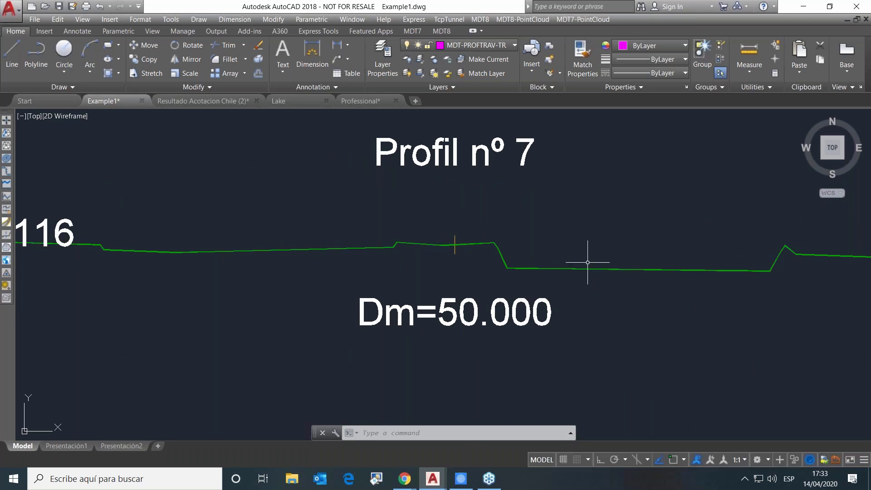
scroll(491, 249, "down", 4)
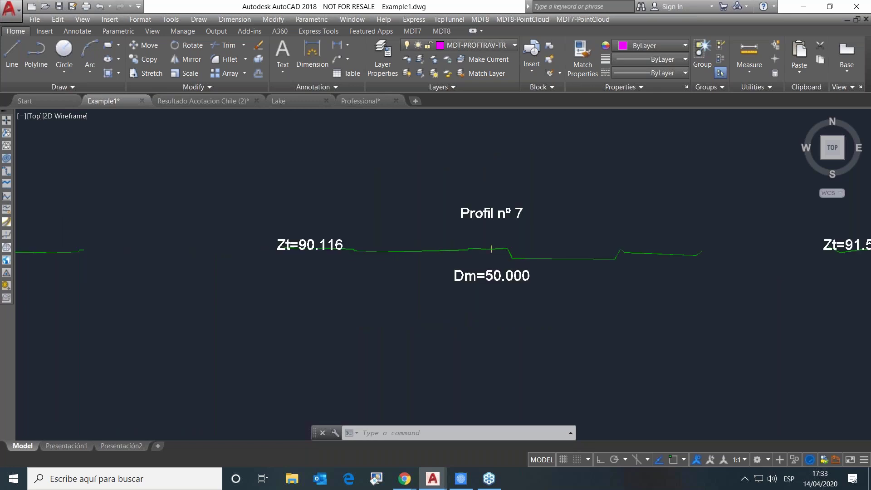
Step: Edit the road axis's curved alignment between P.K. 60 and P.K. 70, setting the curve radius to 140
scroll(491, 249, "down", 6)
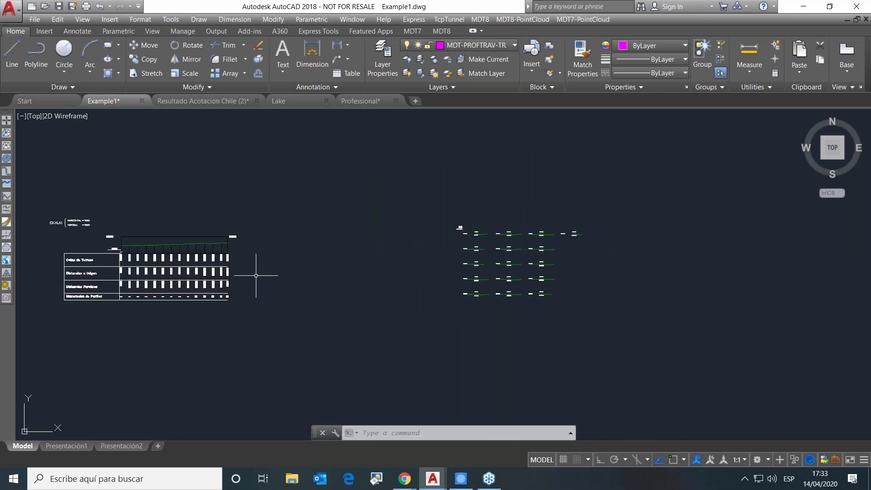
middle_click_drag(256, 275, 653, 242)
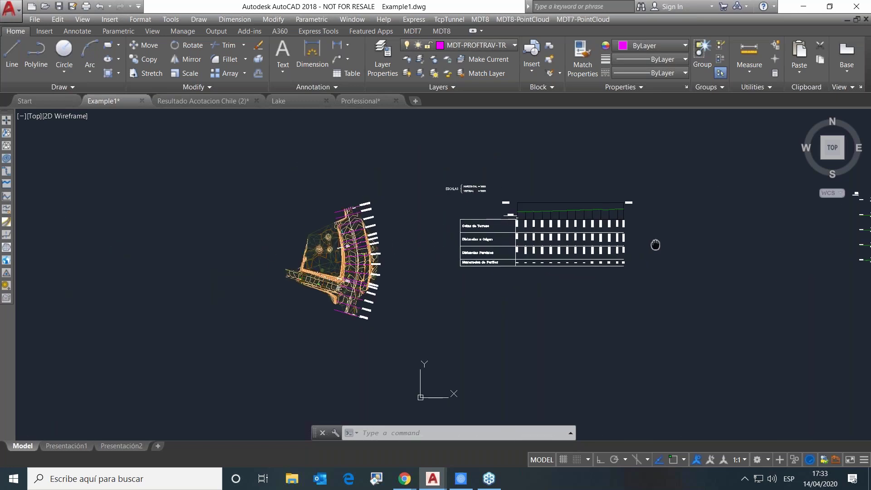
left_click(479, 20)
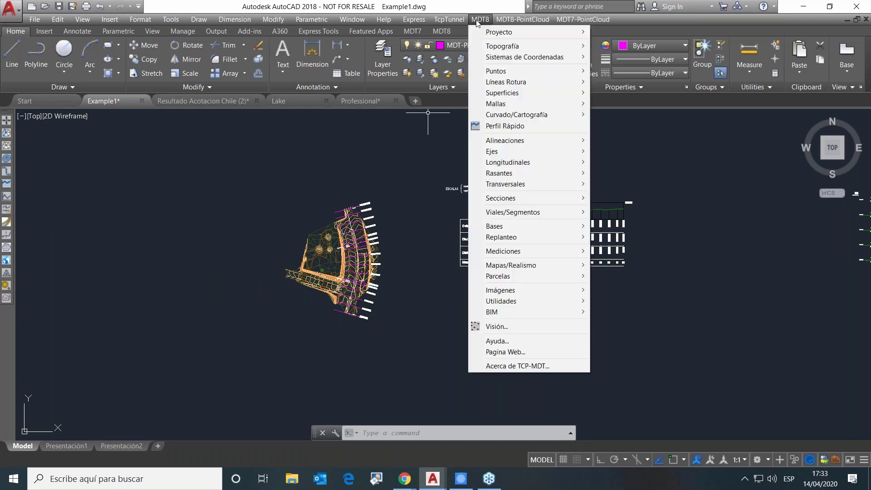
mouse_move(492, 156)
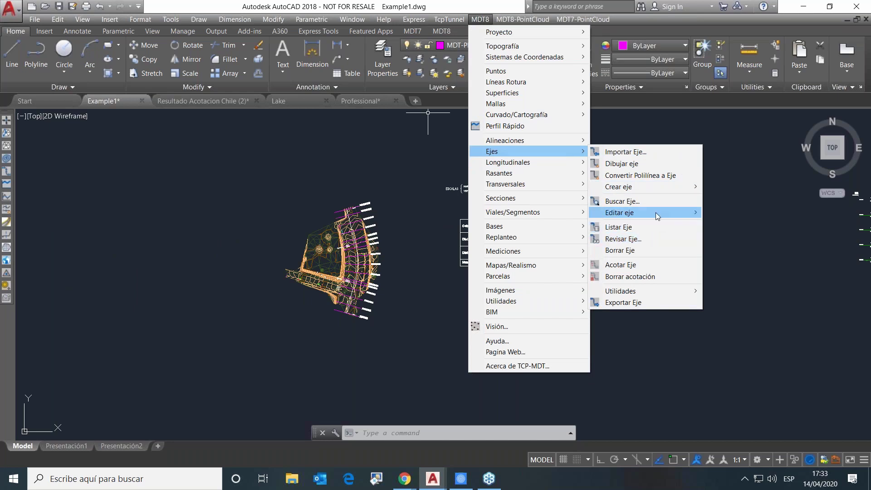
mouse_move(655, 212)
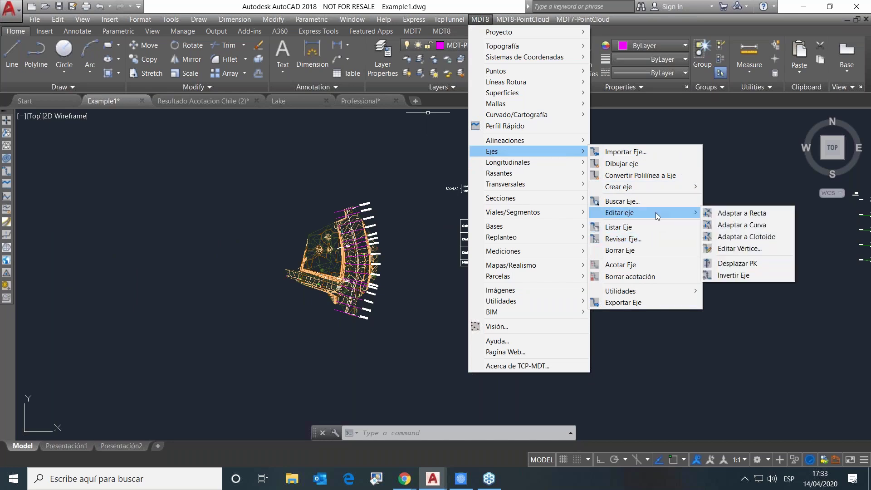
left_click(744, 248)
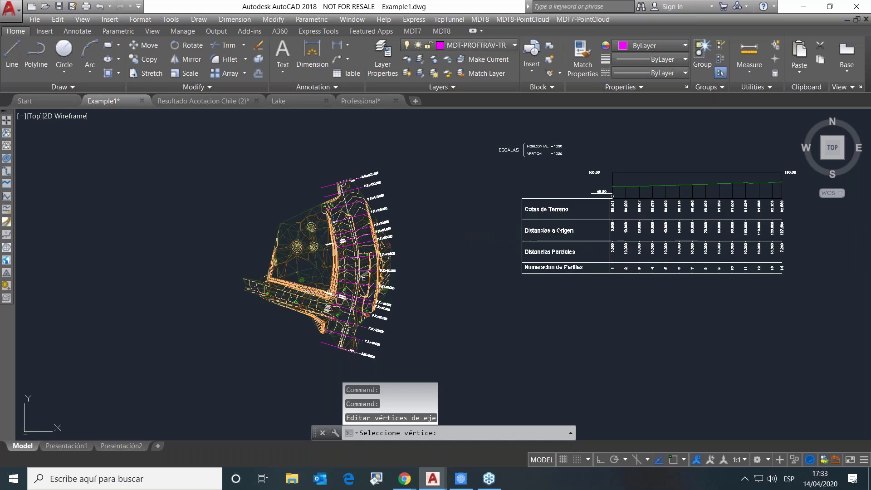
scroll(363, 279, "up", 10)
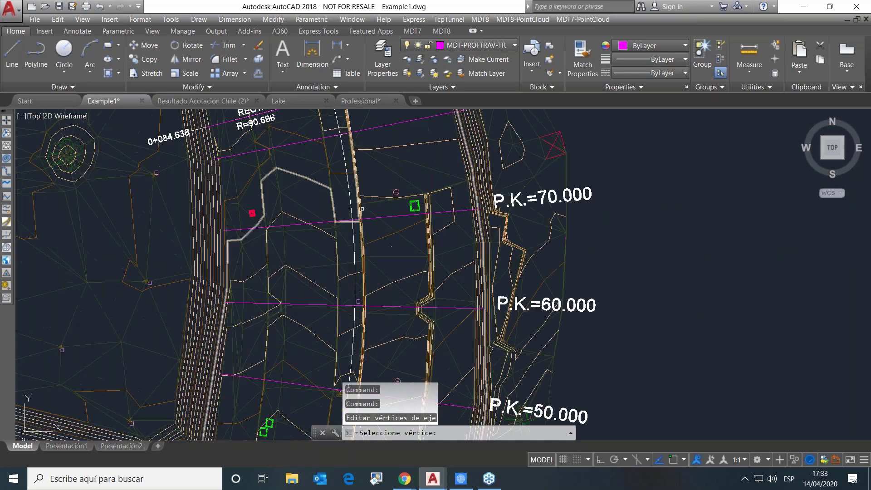
scroll(384, 216, "up", 3)
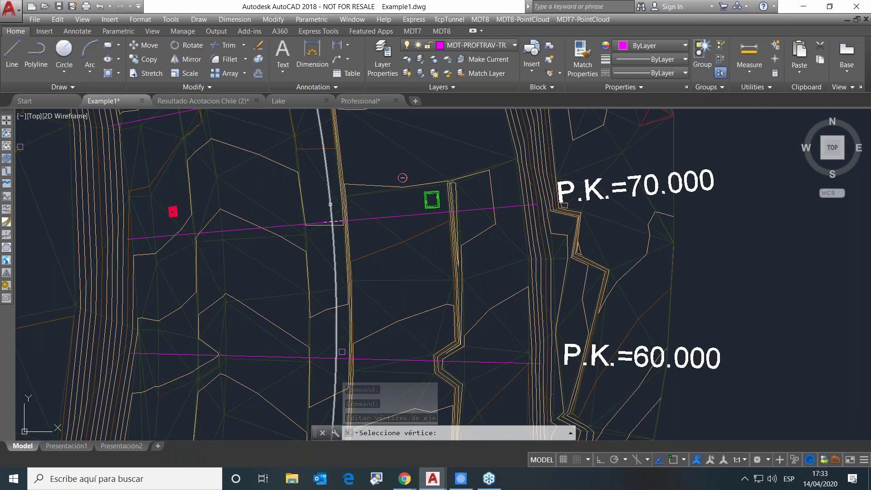
left_click(384, 215)
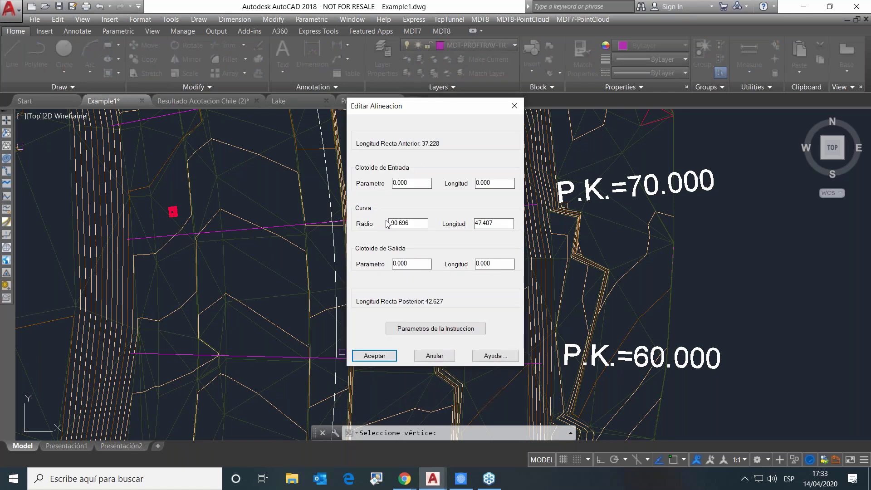
double_click(393, 223)
type("160")
key("BackSpace")
key("BackSpace")
type("40")
left_click(372, 356)
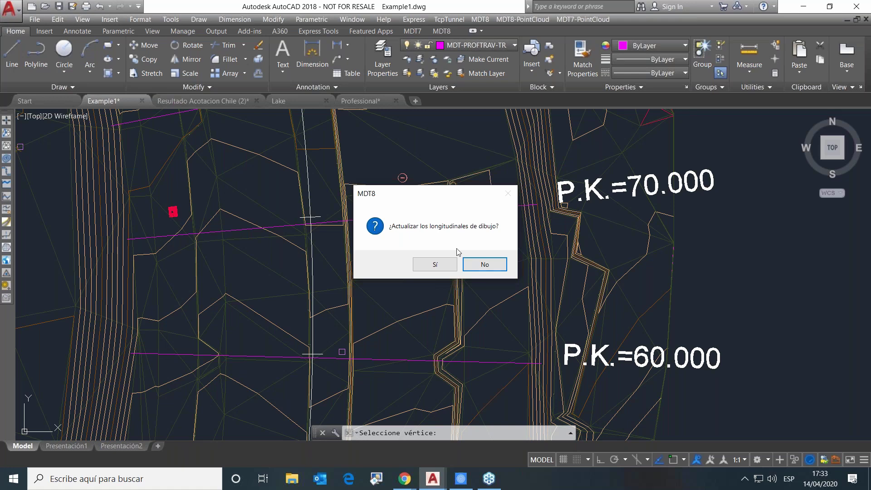
Step: Update the drawn longitudinal profile and cross-sections to match the edited axis, and finish vertex editing
left_click(434, 264)
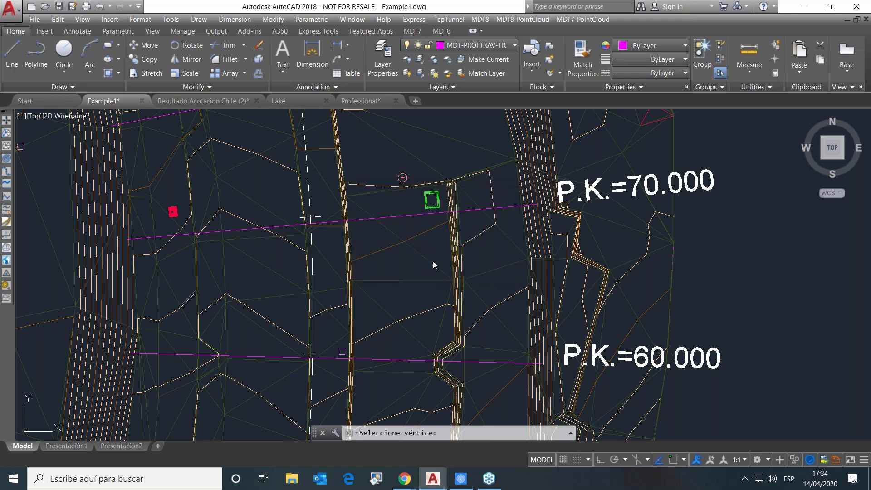
key("Escape")
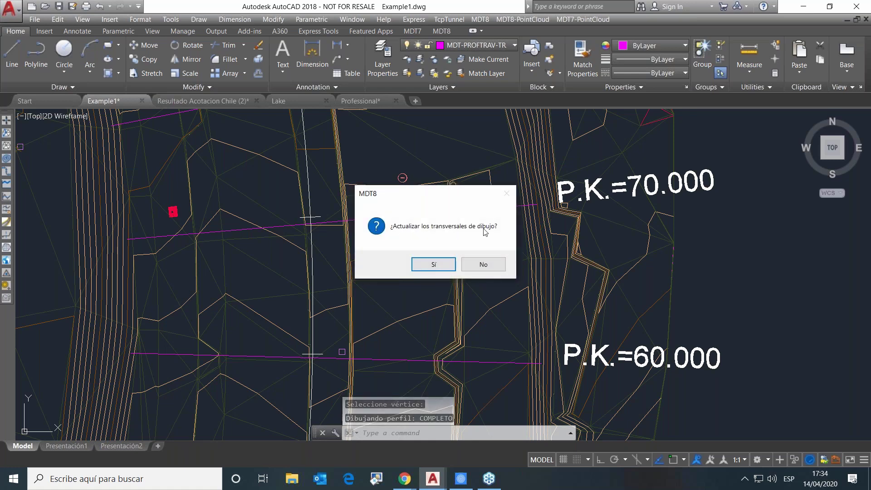
left_click(442, 261)
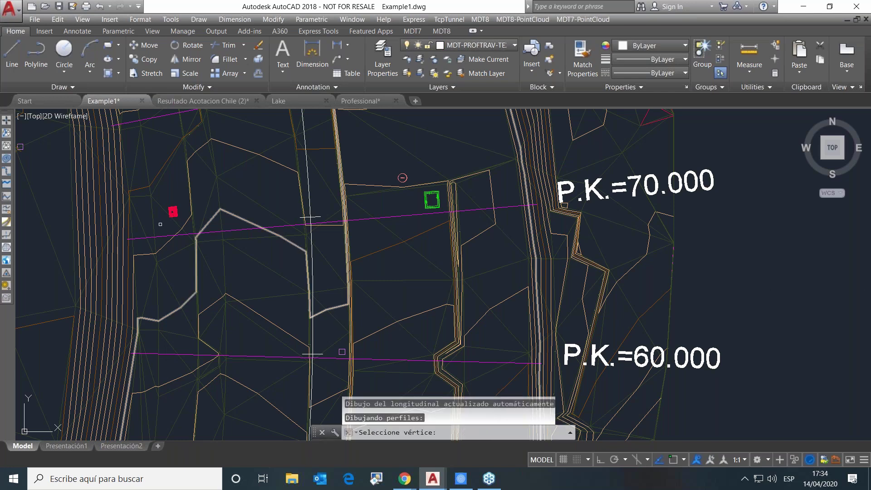
key("Return")
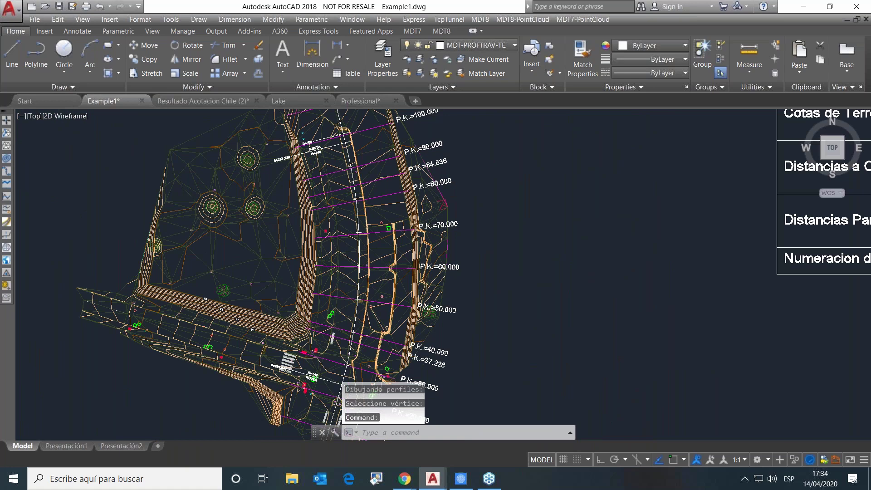
Step: Compare the updated cross-sections with the earlier drawn ones, especially profile 7, and review the longitudinal profile and plan
scroll(614, 212, "down", 10)
scroll(665, 208, "up", 8)
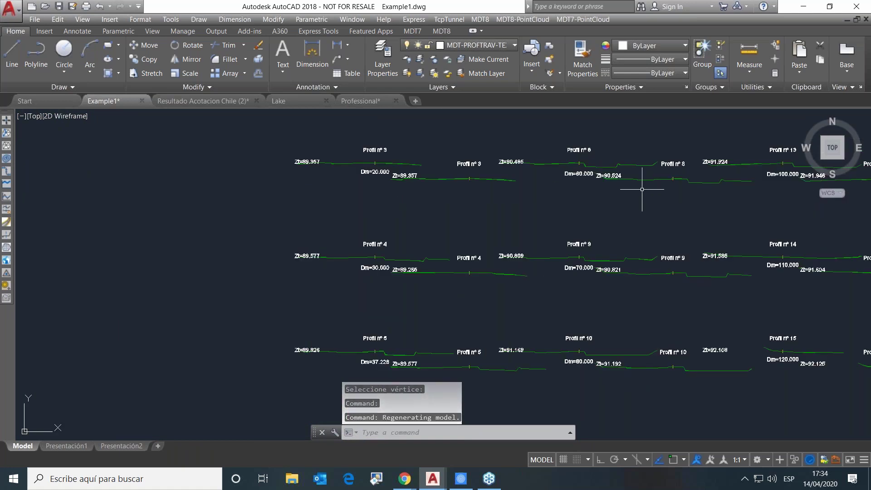
middle_click_drag(618, 197, 625, 296)
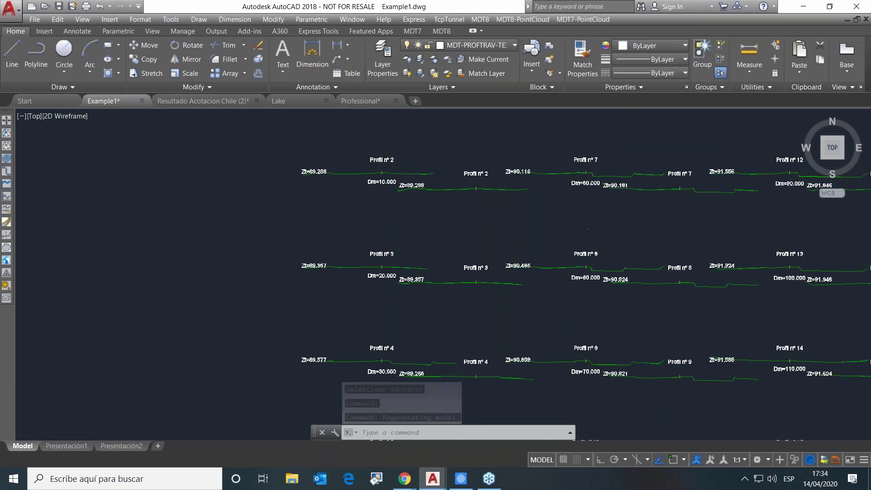
scroll(590, 166, "up", 8)
scroll(582, 205, "down", 5)
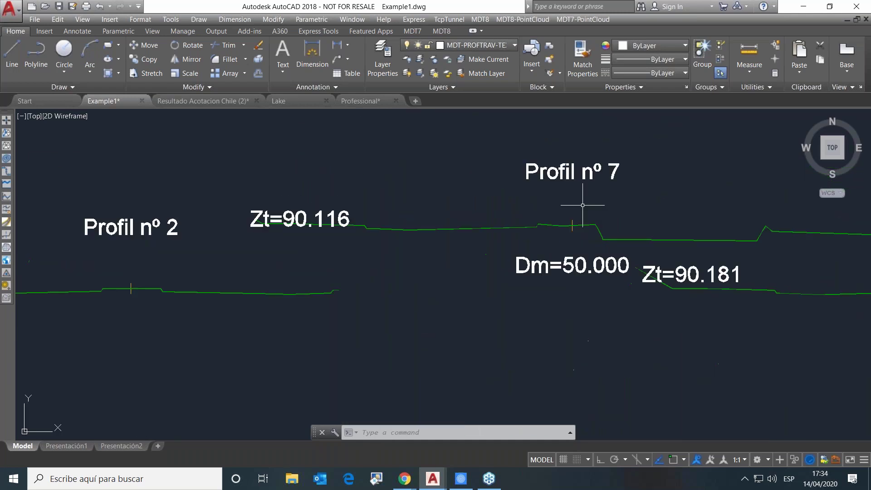
scroll(567, 210, "up", 5)
scroll(578, 234, "down", 1)
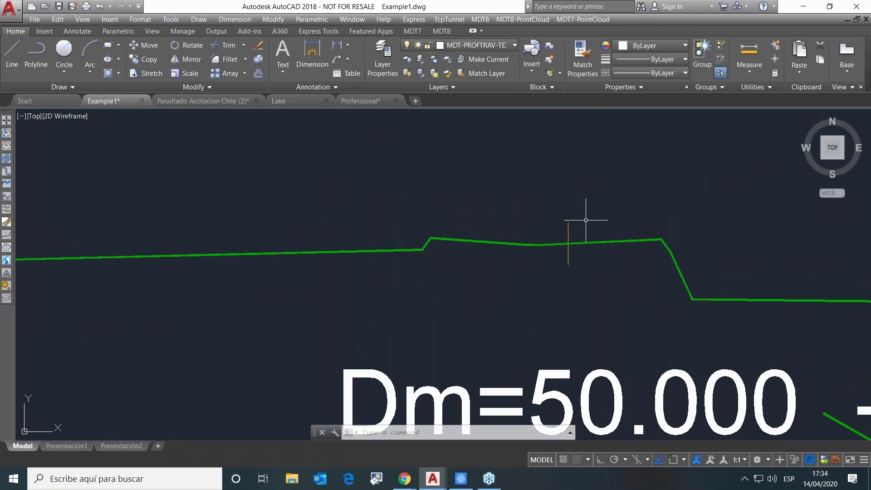
scroll(580, 225, "down", 3)
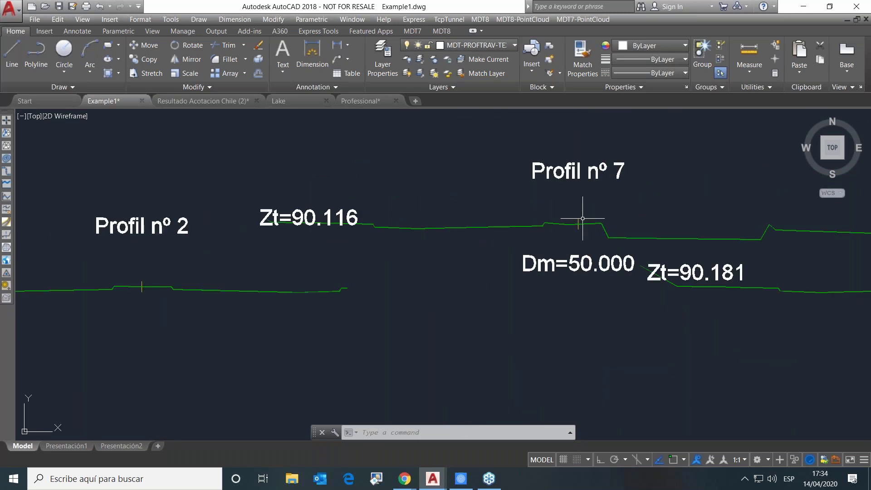
scroll(580, 221, "down", 8)
scroll(735, 301, "up", 2)
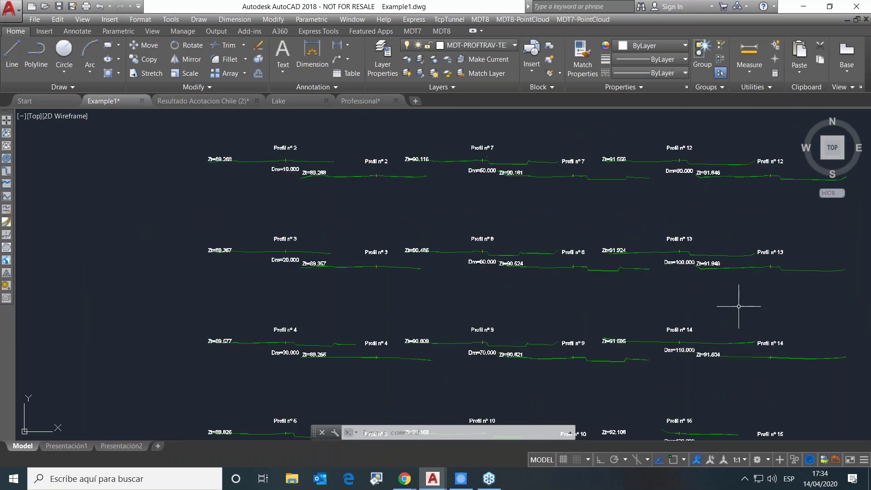
scroll(785, 289, "up", 2)
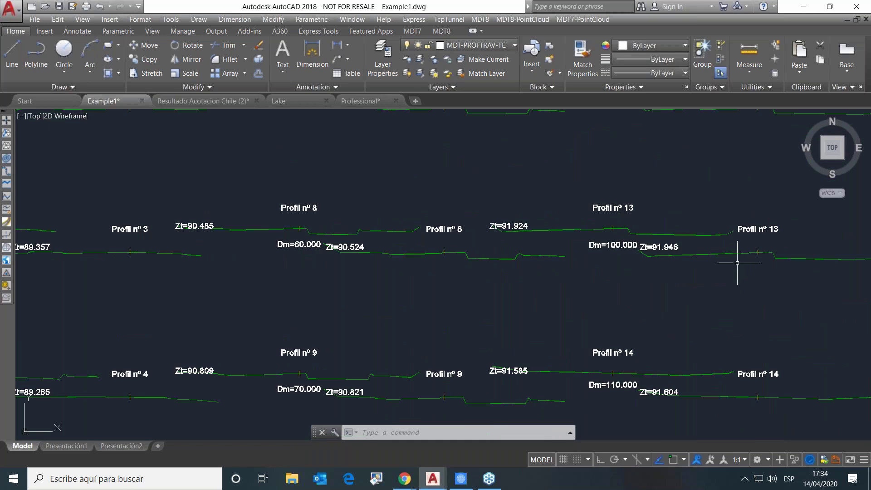
scroll(737, 264, "down", 8)
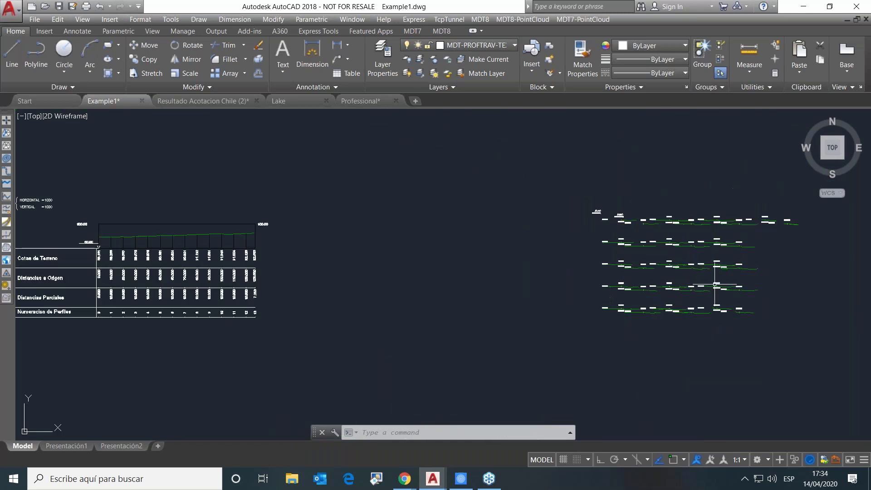
middle_click_drag(531, 261, 816, 253)
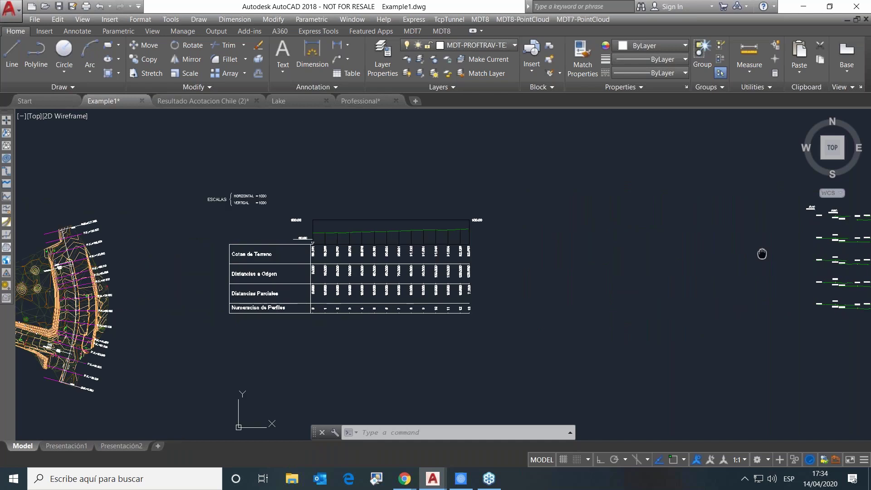
mouse_move(260, 267)
middle_mouse_down()
mouse_move(311, 276)
mouse_move(489, 257)
mouse_move(491, 233)
mouse_move(395, 234)
middle_mouse_up()
scroll(467, 211, "down", 4)
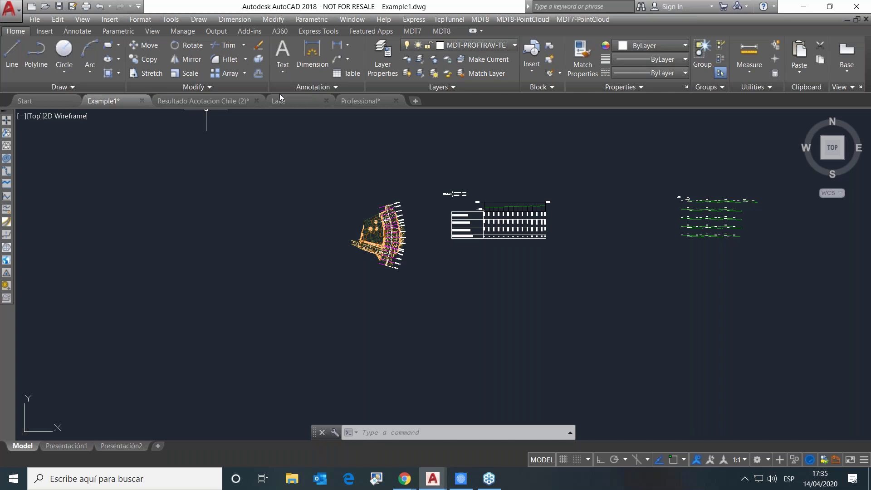
Step: Check the Lake drawing and attach Lake.dwg to Example1 as an external reference at insertion point 0,0,0, scale 1, with a relative path
left_click(289, 100)
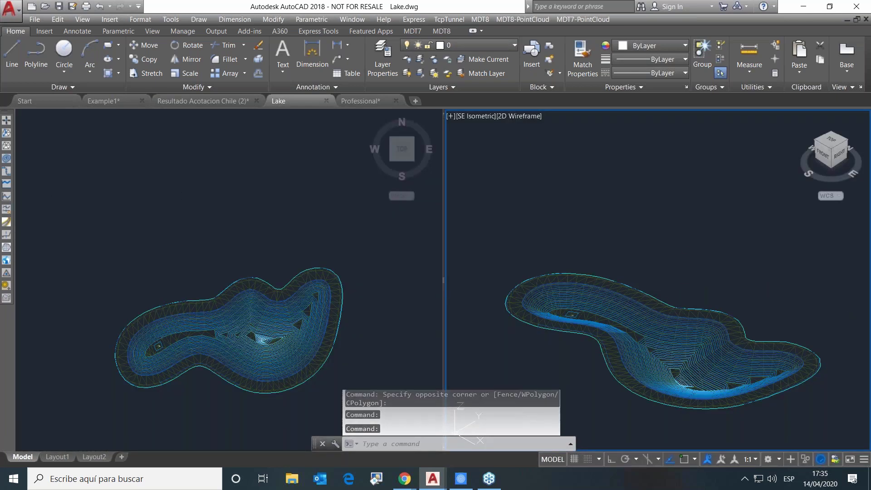
left_click(94, 101)
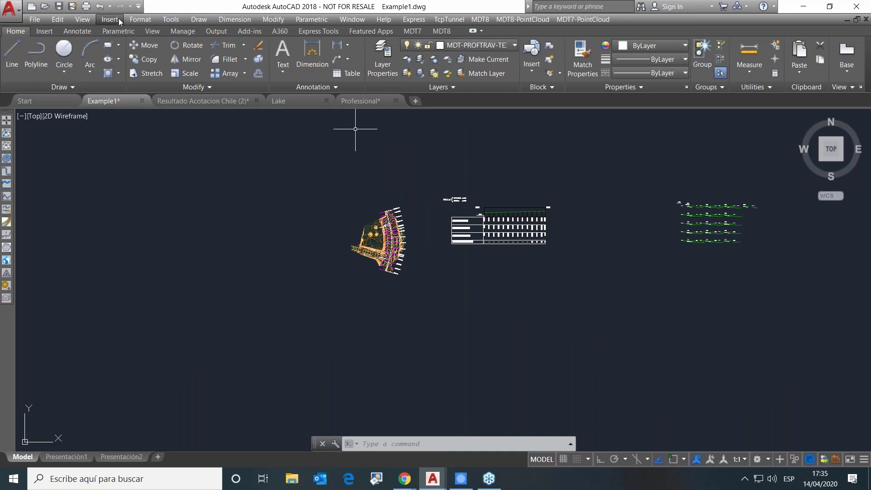
left_click(109, 22)
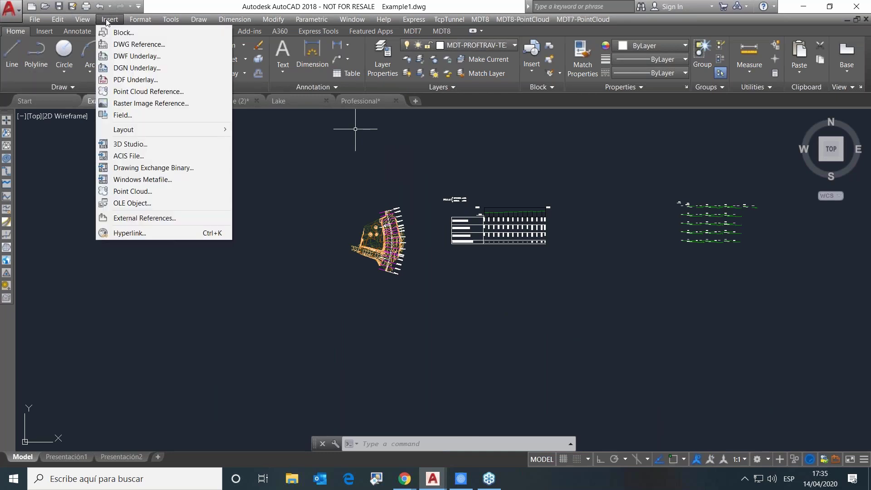
left_click(130, 45)
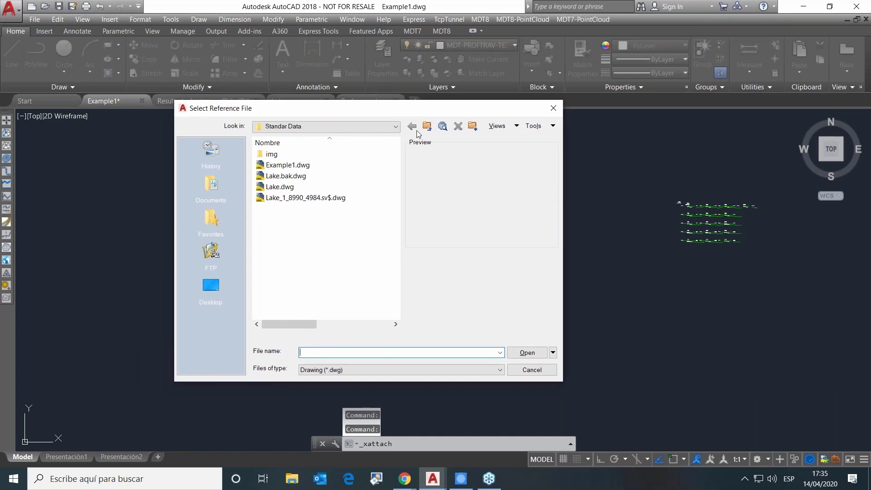
left_click(287, 186)
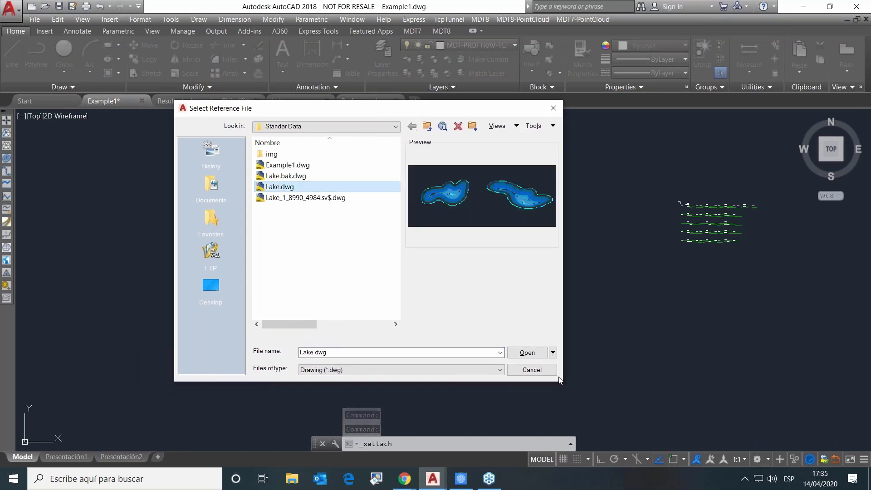
left_click(526, 353)
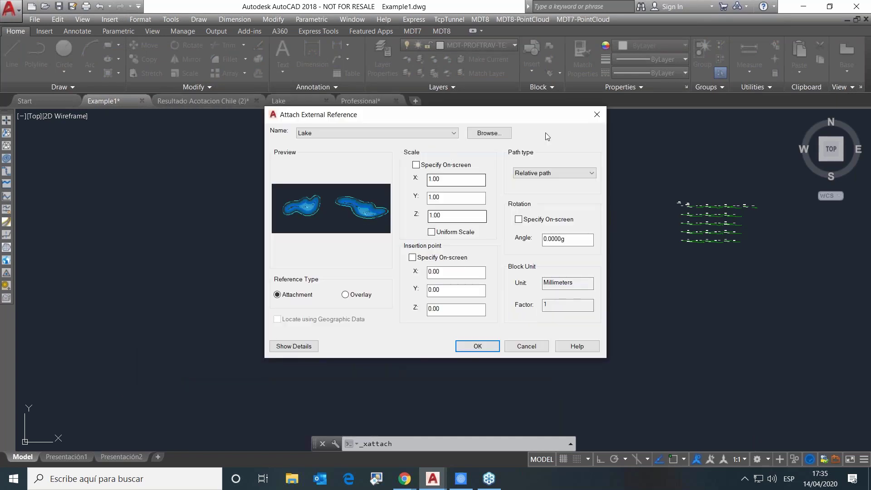
left_click(478, 346)
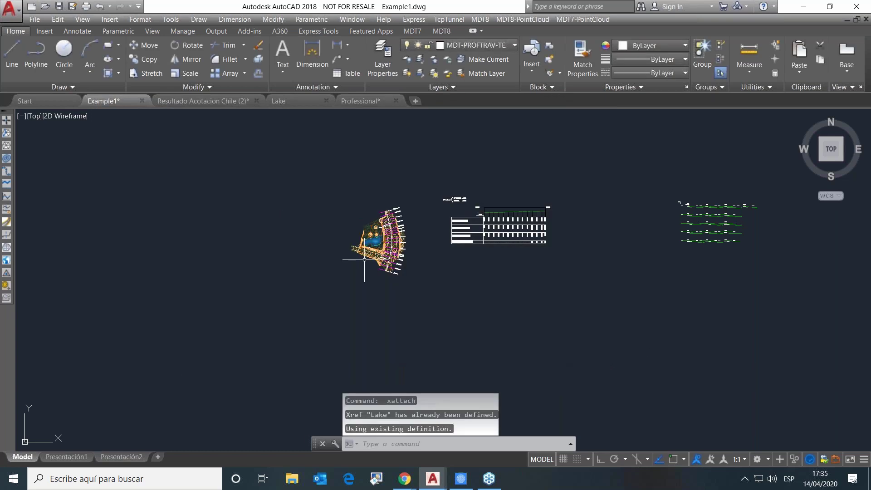
scroll(345, 263, "up", 10)
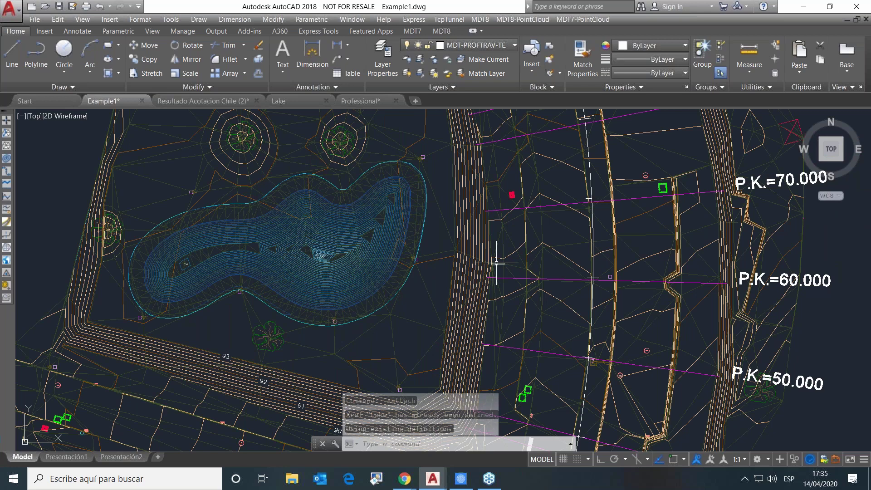
Step: Calculate the volume by surface difference between Example1.SUP and Lake.SUP, keeping the default factors and a cell size of 1.000
left_click(480, 19)
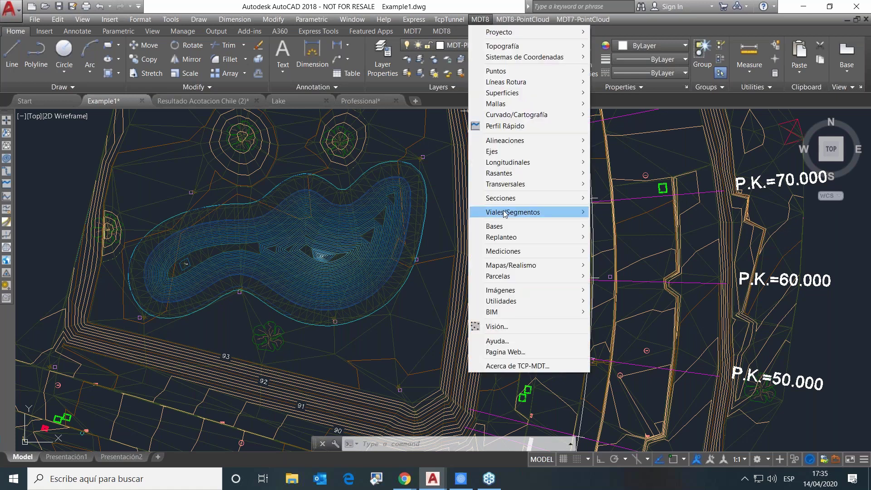
mouse_move(510, 255)
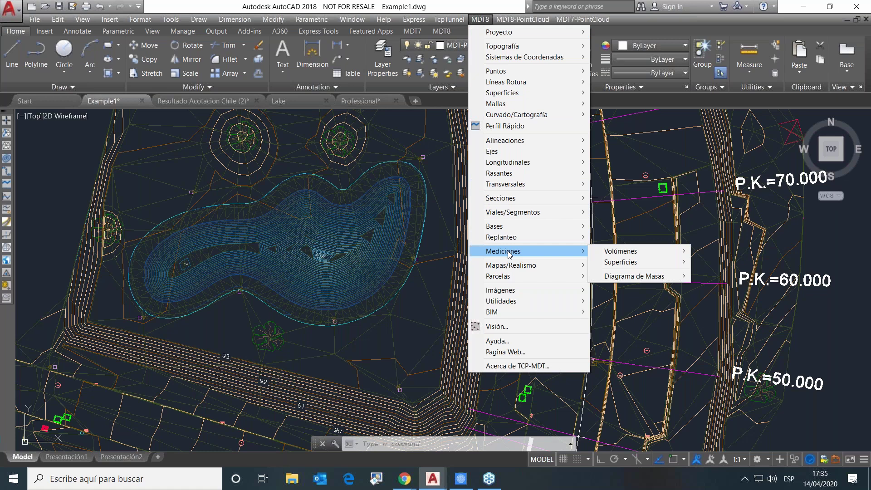
mouse_move(621, 257)
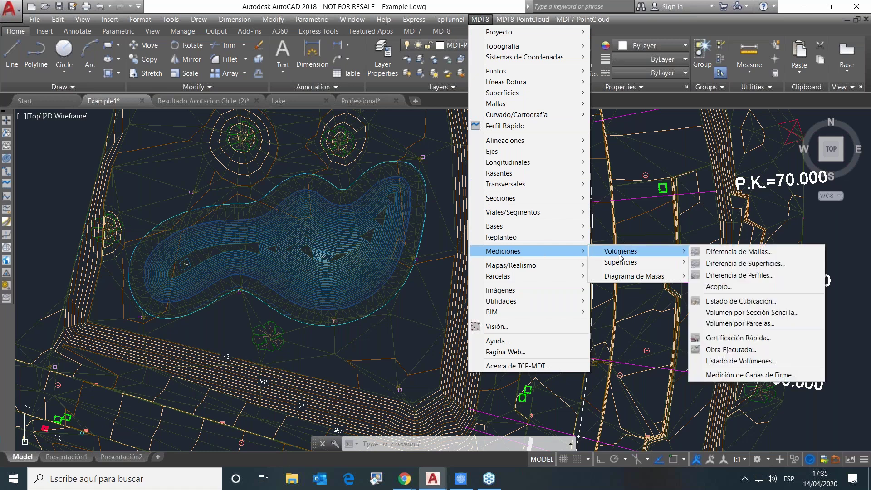
left_click(755, 263)
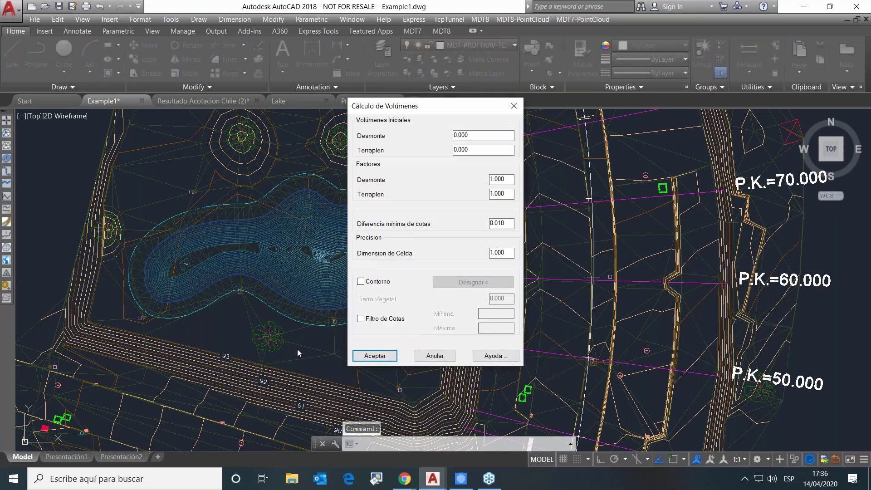
left_click(372, 356)
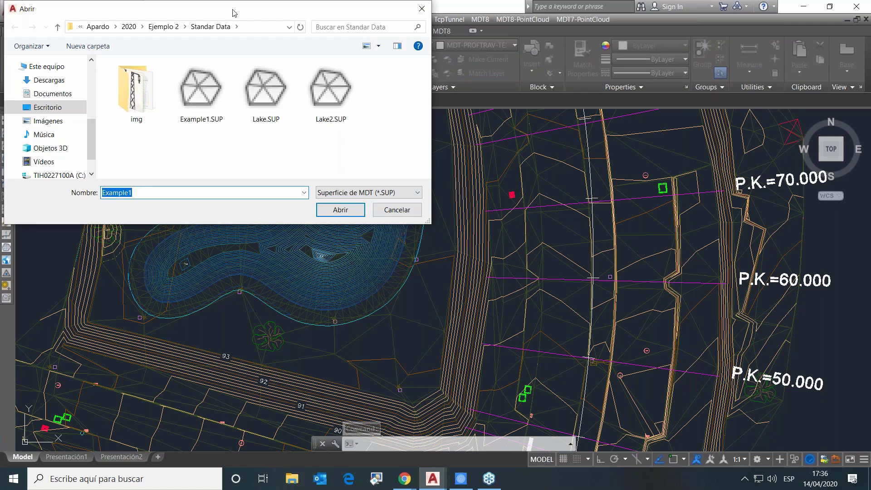
left_click_drag(233, 12, 403, 45)
left_click(370, 128)
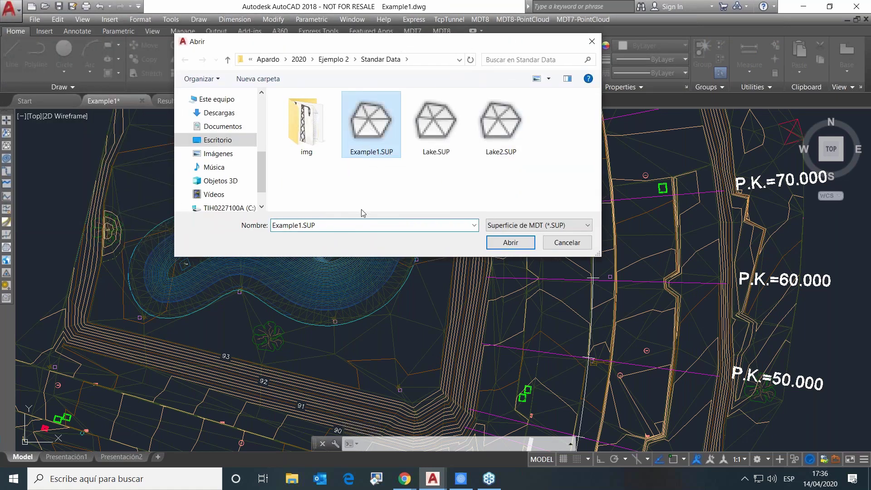
left_click(518, 243)
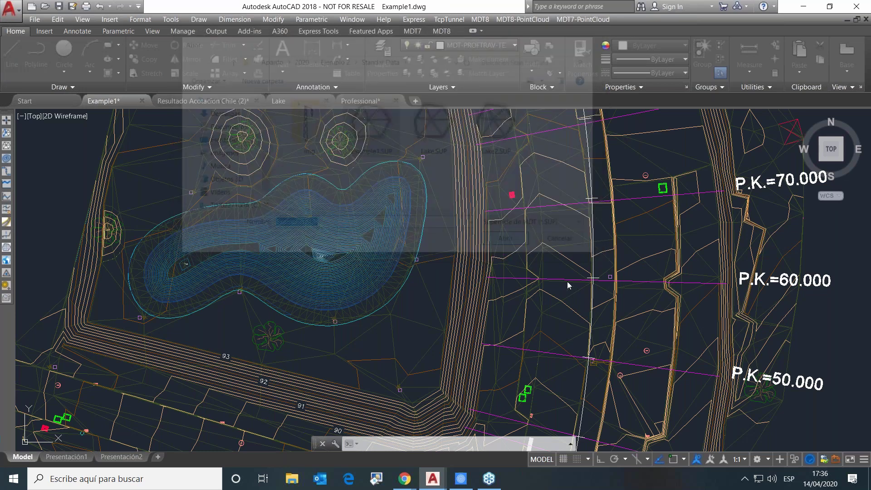
left_click(508, 243)
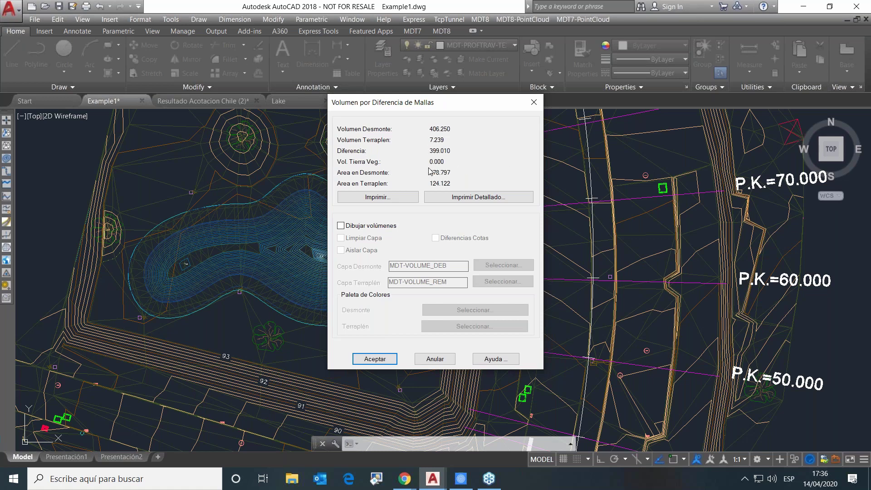
Step: Preview the printable volume report, widen it to review the files, parameters, volumes and areas, and close it
left_click(384, 197)
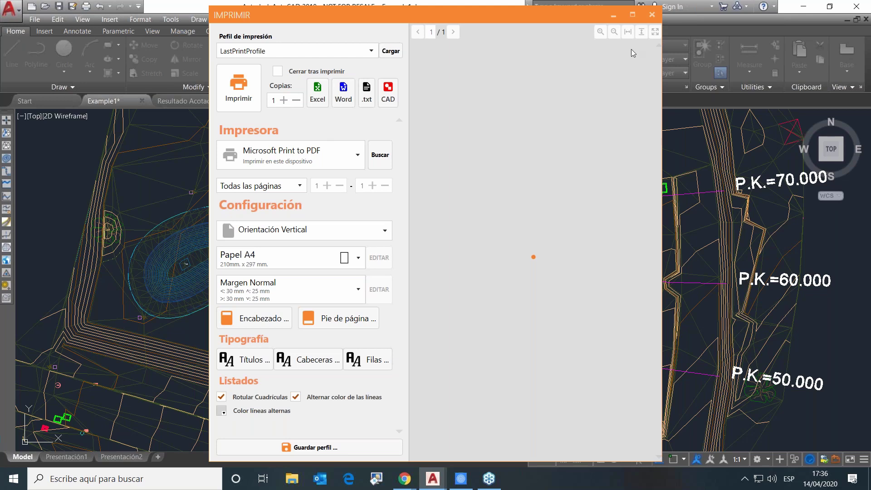
left_click(651, 15)
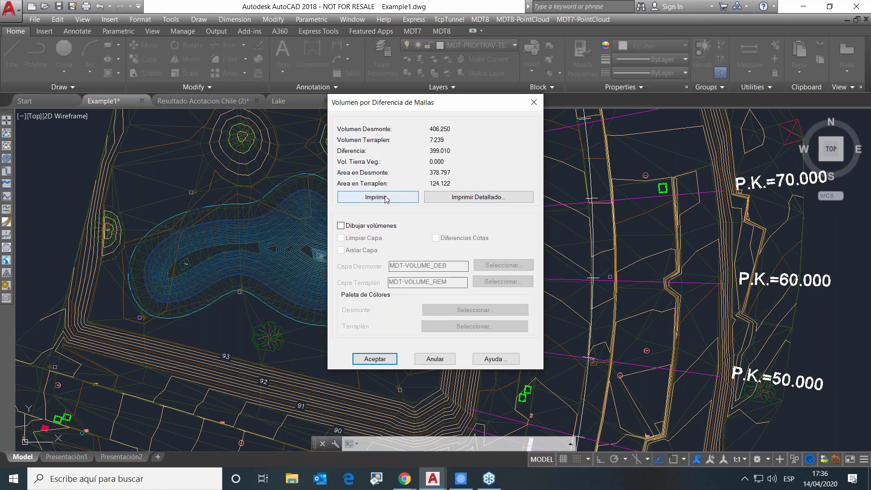
key("Return")
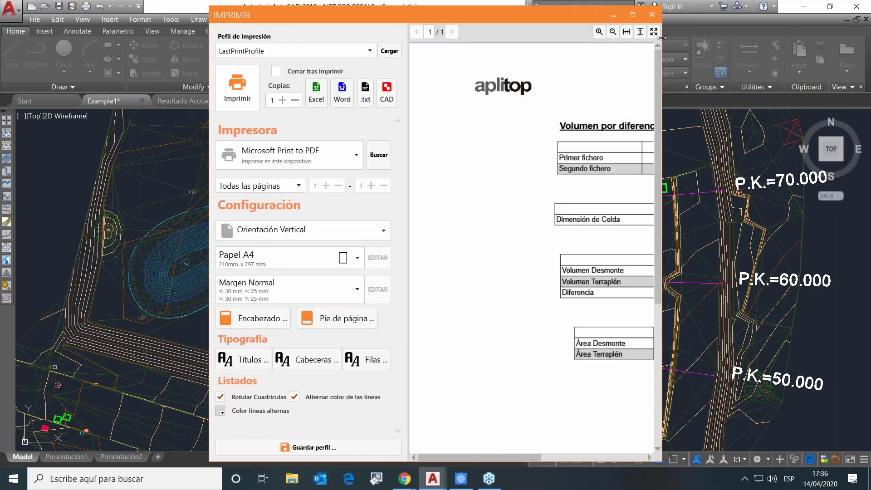
left_click_drag(662, 39, 862, 51)
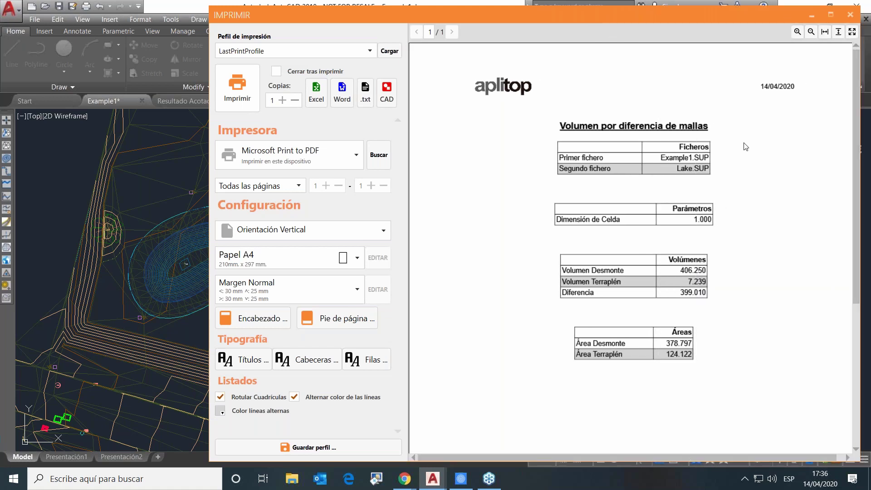
scroll(709, 175, "down", 5)
scroll(709, 175, "up", 5)
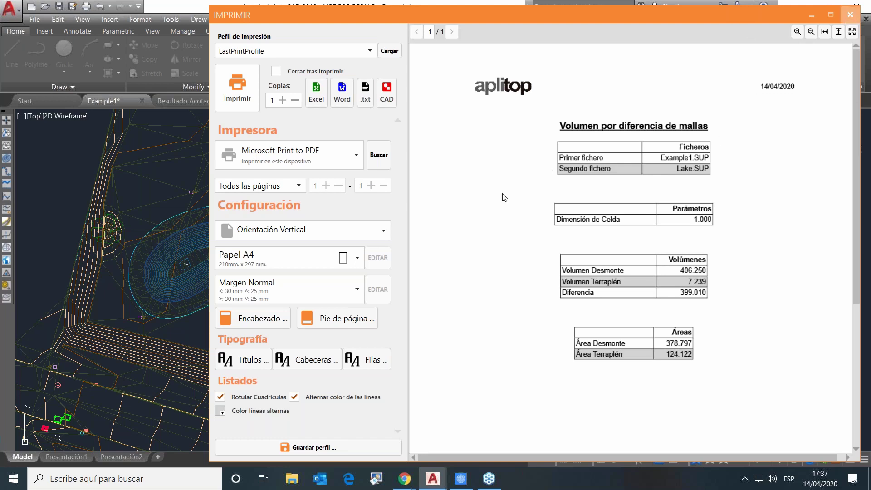
key("Escape")
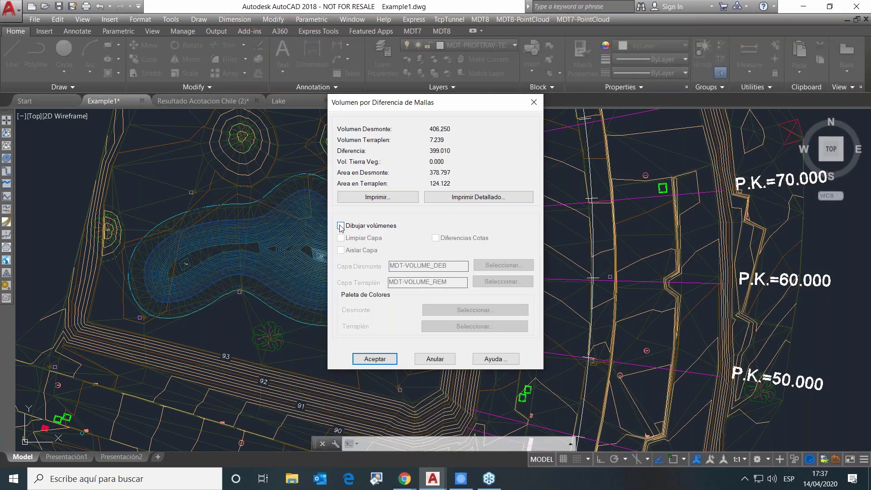
Step: Draw the calculated volumes with their elevation differences and place the legend in the empty area west of the terrain
left_click(340, 226)
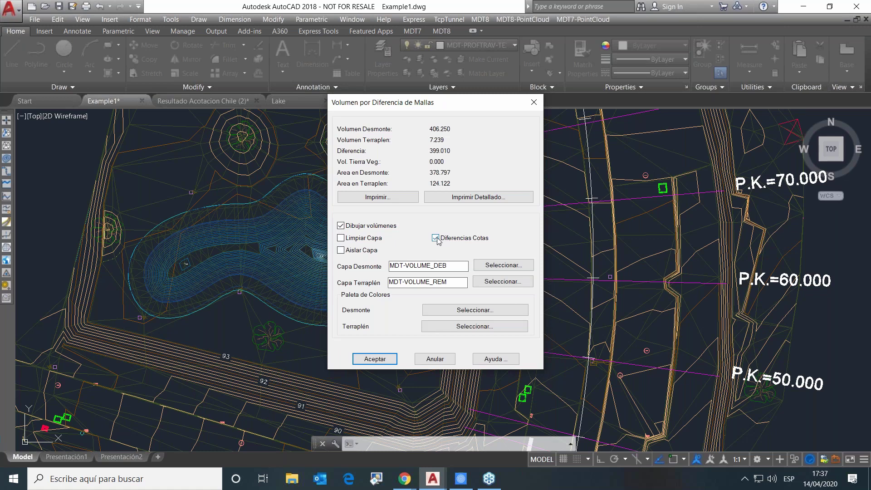
left_click(375, 359)
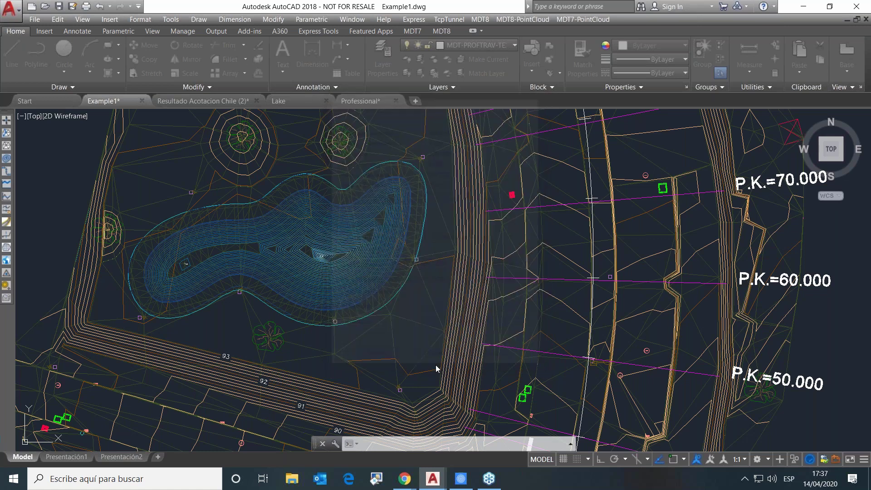
scroll(558, 227, "down", 2)
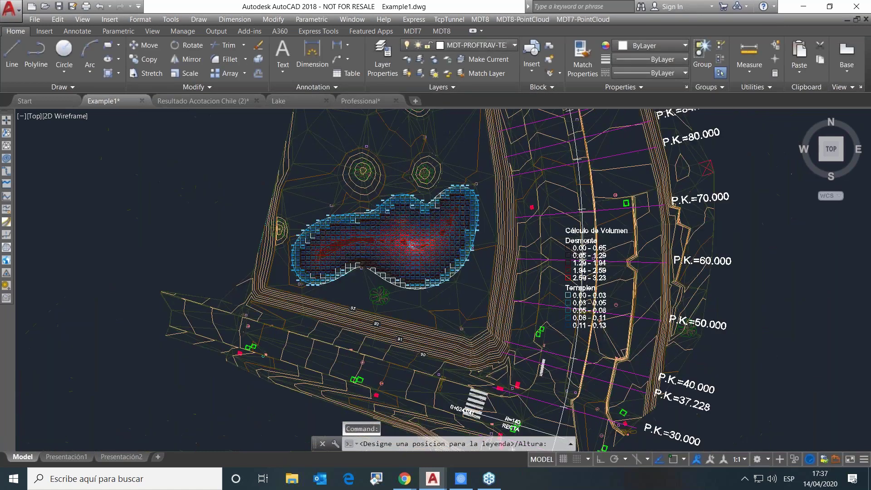
scroll(582, 209, "down", 2)
left_click(315, 175)
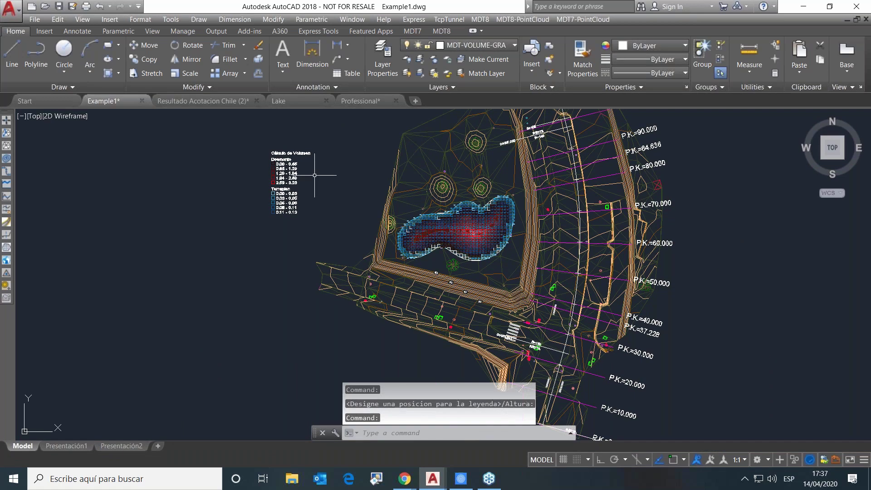
Step: Examine the cut and fill legend and the elevation differences labelled in the lake's grid cells, then the overall plan
scroll(295, 166, "up", 5)
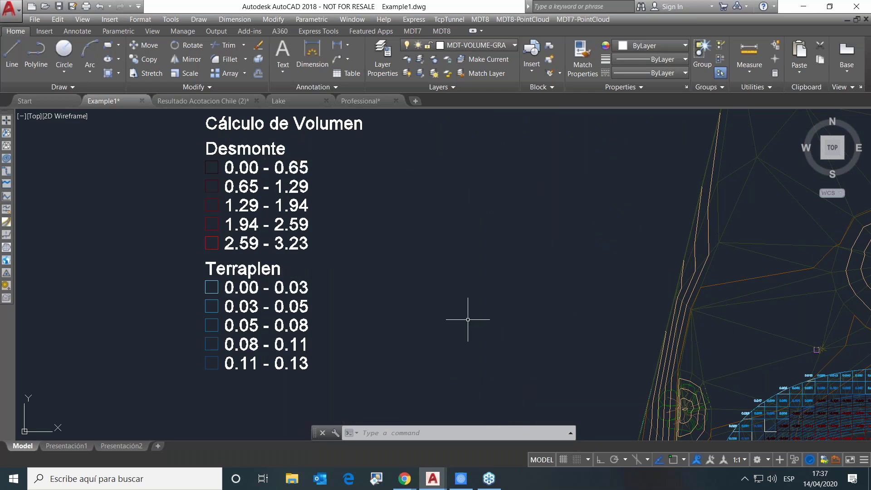
mouse_move(468, 320)
middle_mouse_down()
mouse_move(393, 253)
mouse_move(218, 203)
mouse_move(74, 141)
middle_mouse_up()
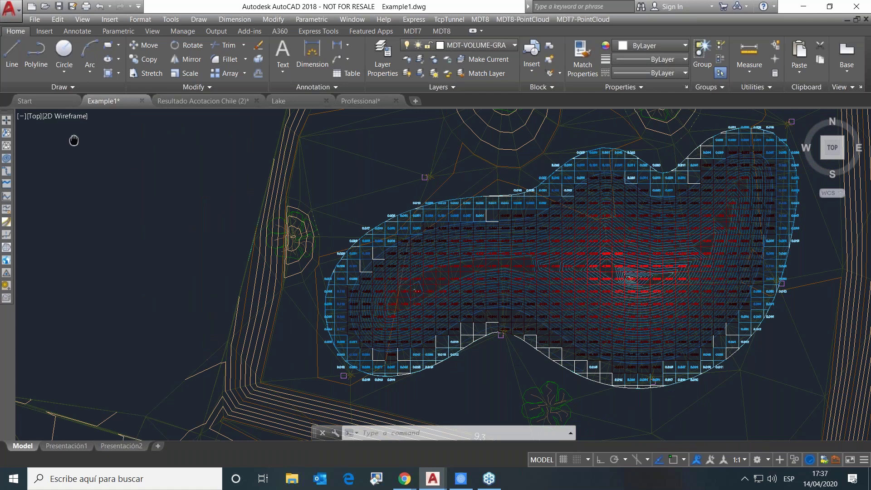
scroll(609, 227, "up", 5)
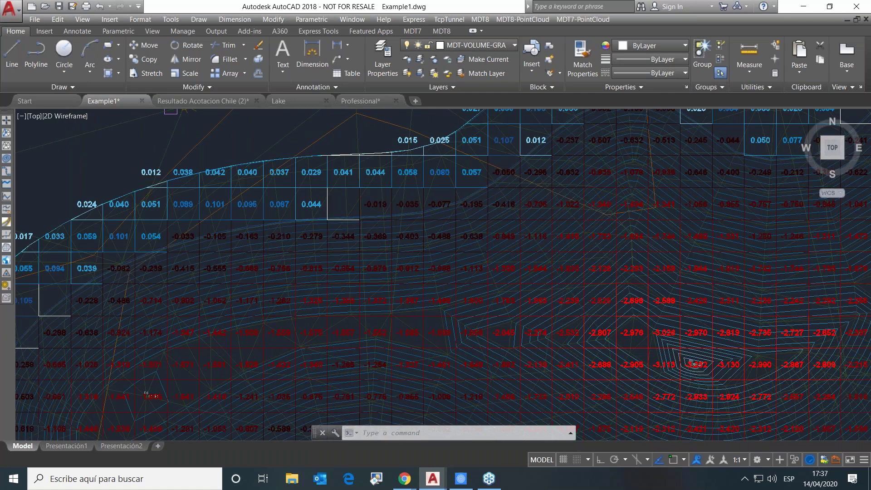
scroll(556, 213, "up", 2)
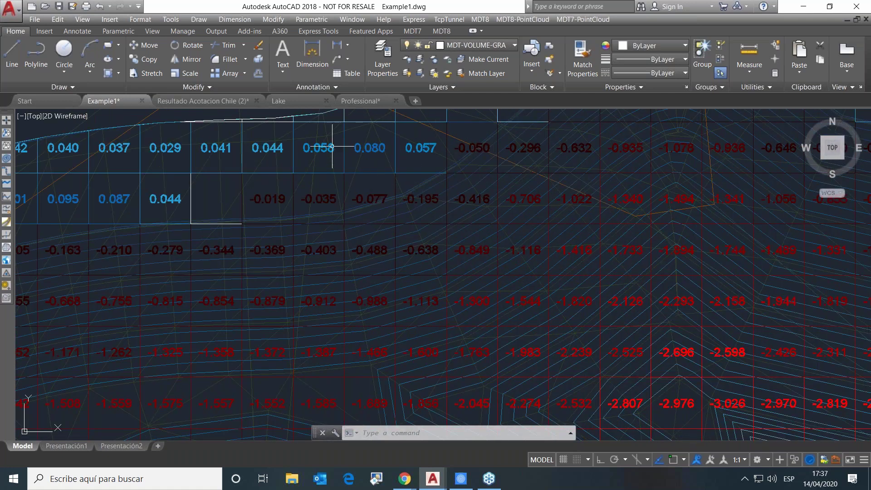
scroll(578, 308, "down", 8)
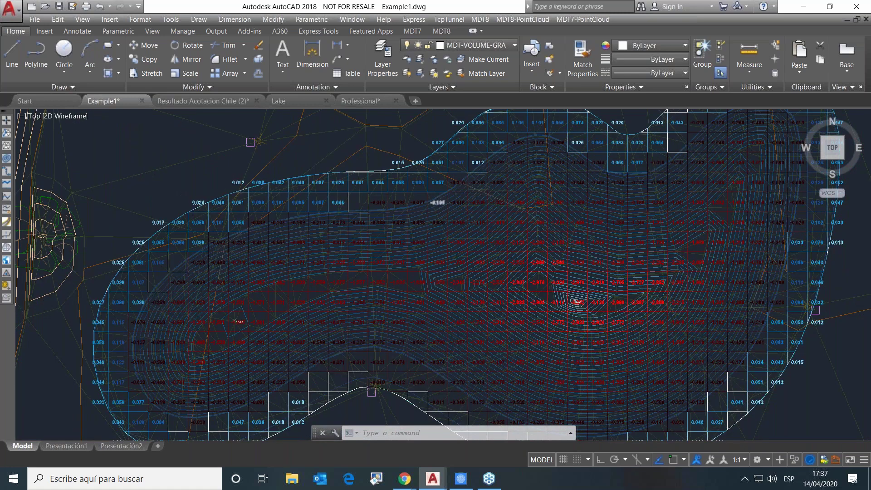
scroll(502, 196, "down", 2)
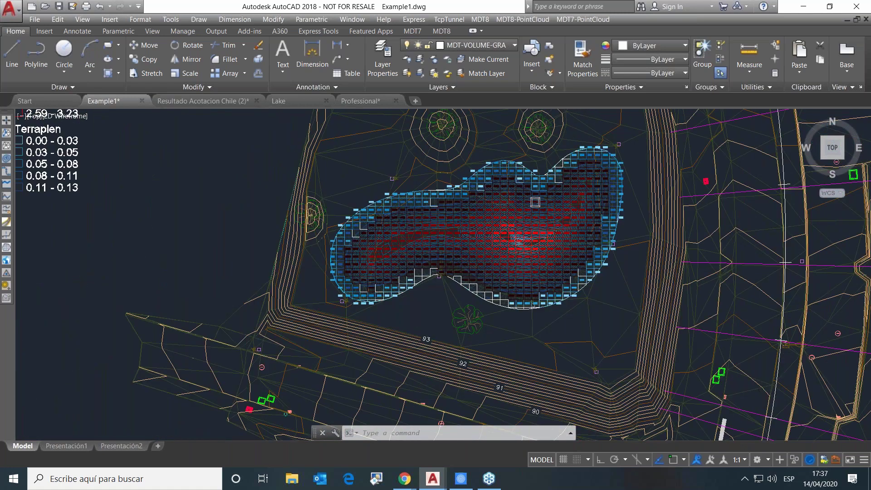
scroll(533, 202, "down", 5)
scroll(558, 239, "up", 4)
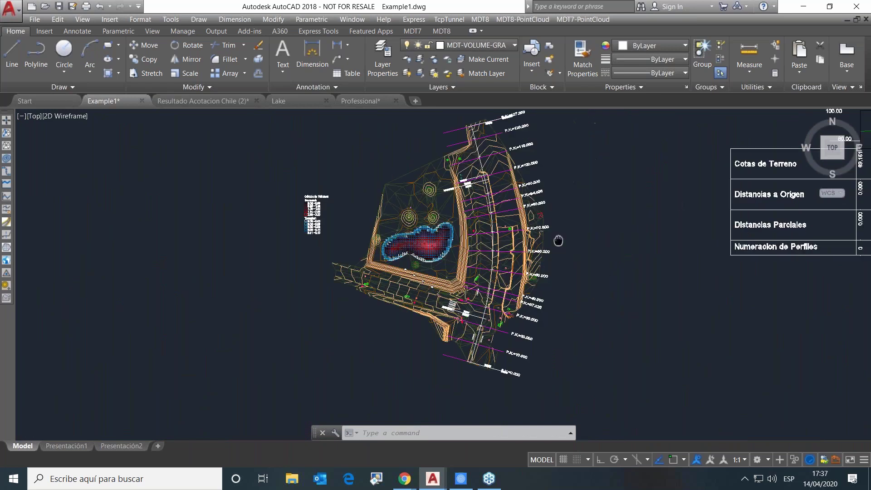
scroll(554, 221, "down", 2)
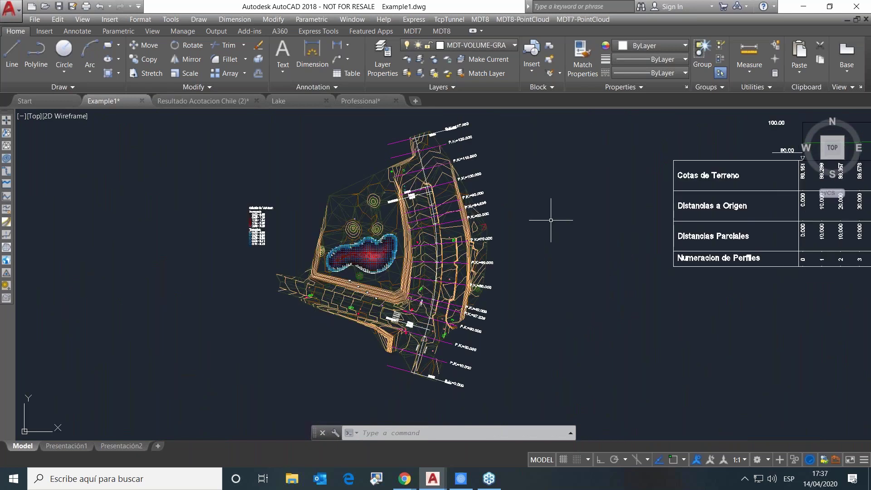
scroll(547, 217, "down", 2)
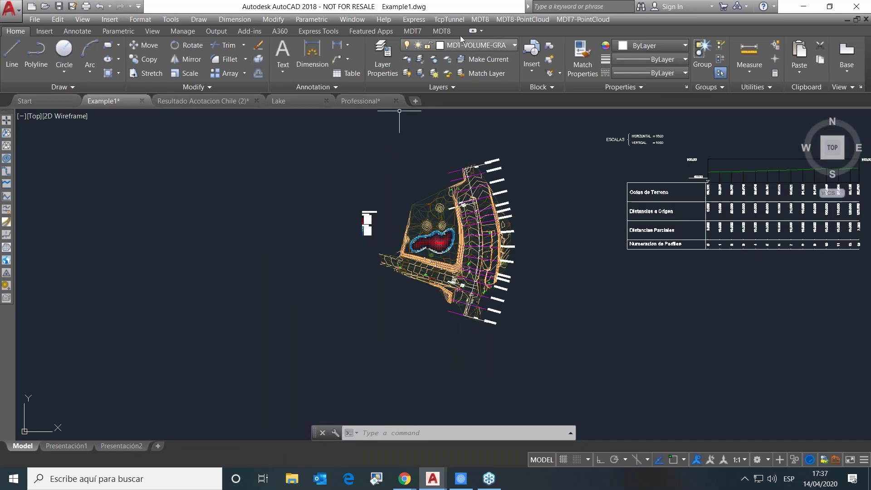
Step: Start exporting entities to Google Earth and set the coordinate reference system's area to South America - Chile
left_click(483, 20)
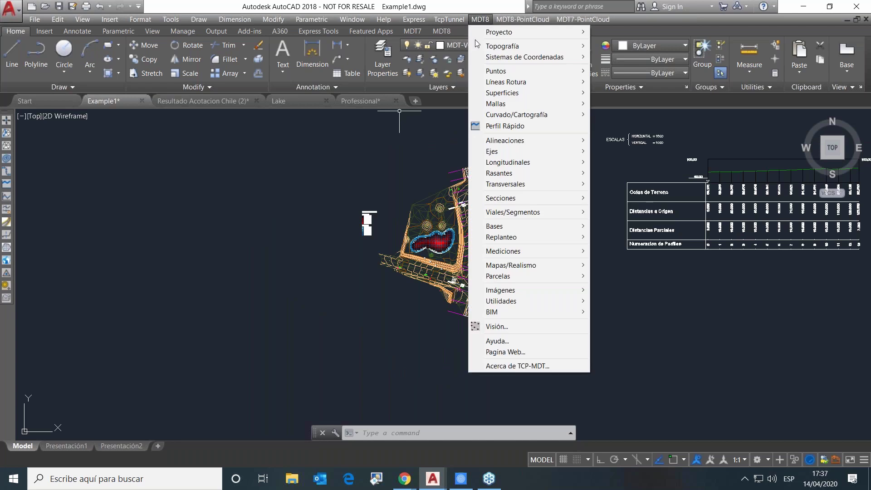
mouse_move(506, 265)
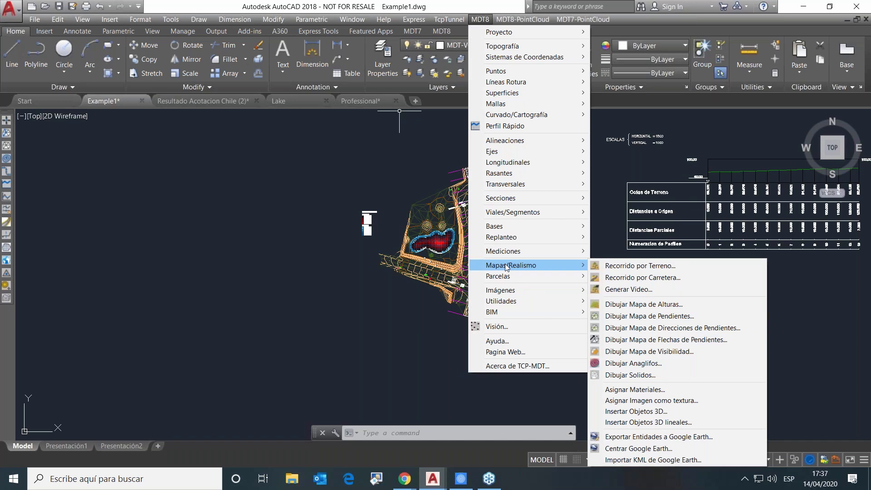
left_click(669, 438)
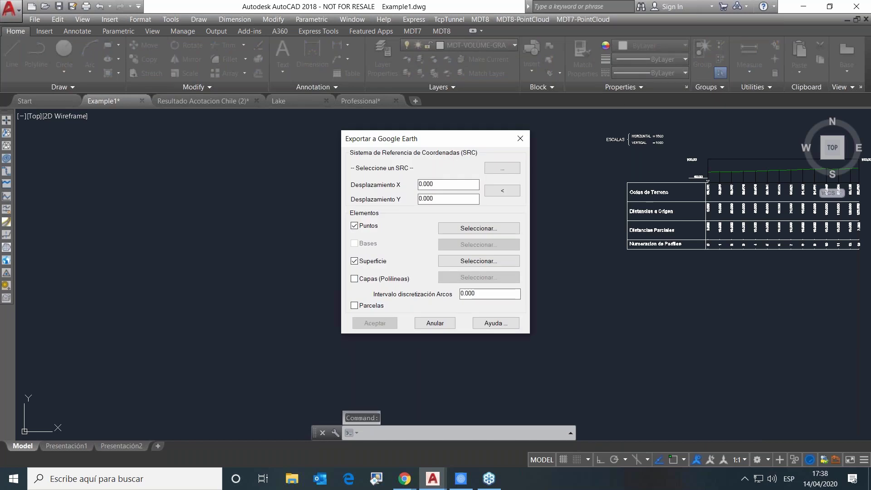
left_click(513, 169)
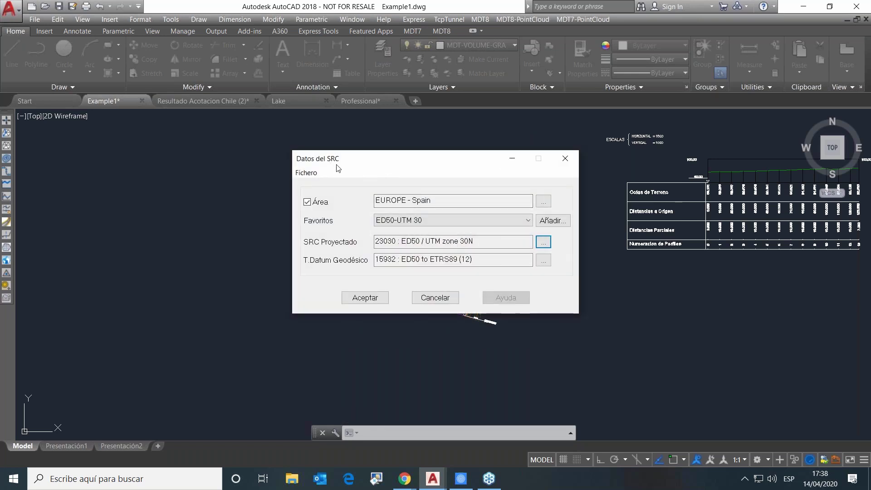
left_click(543, 201)
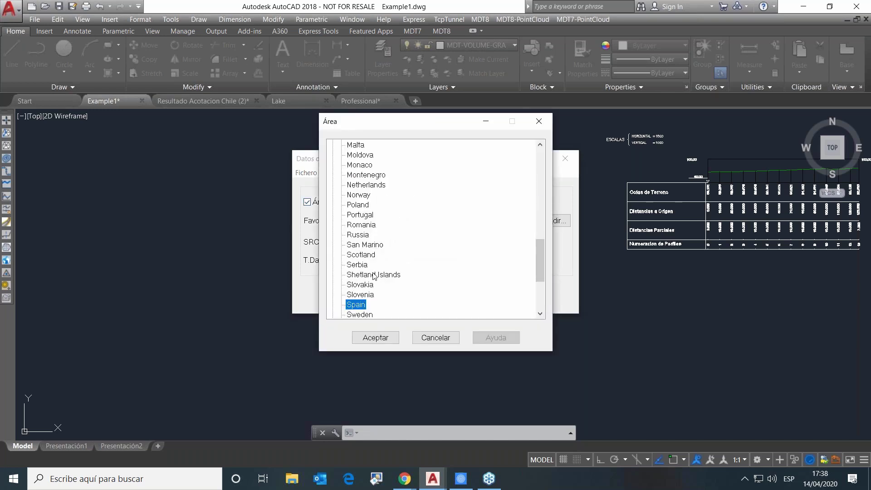
scroll(379, 274, "up", 5)
scroll(379, 202, "down", 1)
scroll(381, 206, "down", 8)
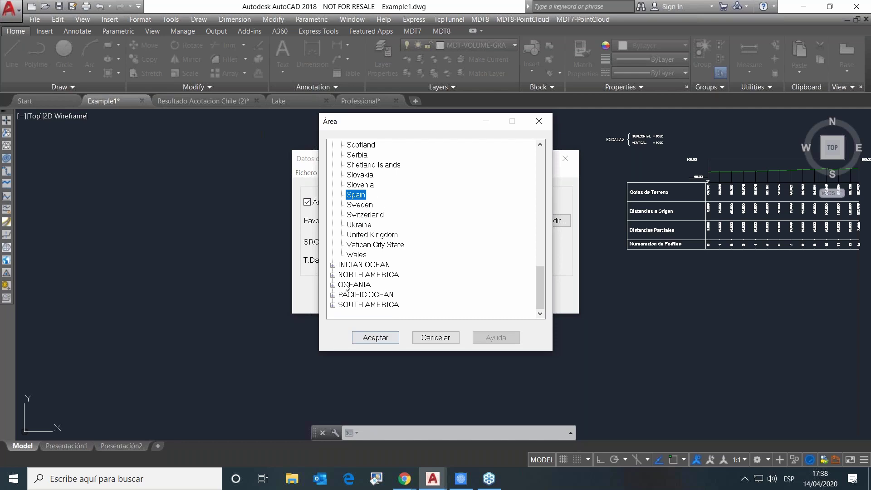
scroll(334, 308, "down", 5)
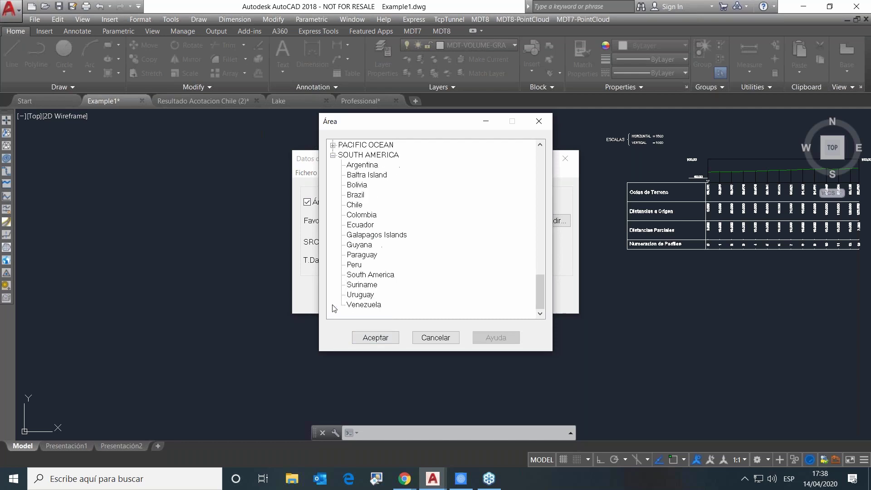
left_click(354, 205)
left_click(376, 338)
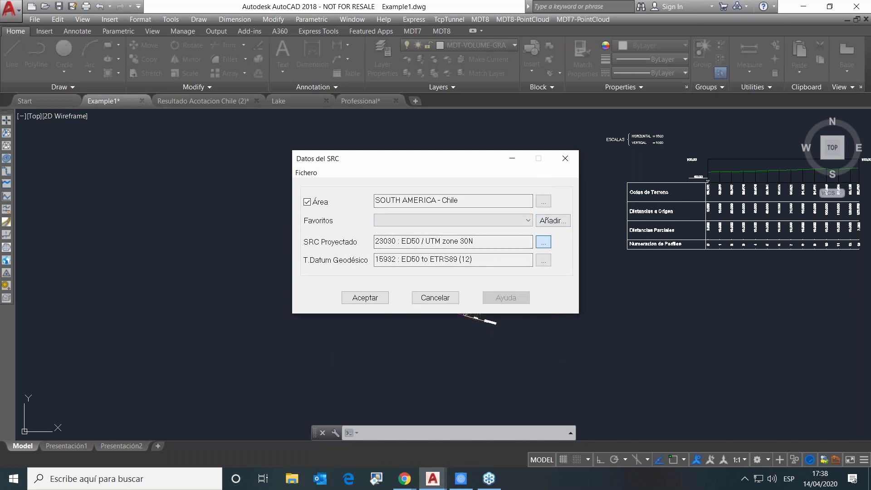
Step: Review the projected coordinate systems available for Chile, and set the reference system's area to EUROPE - Spain
left_click(543, 242)
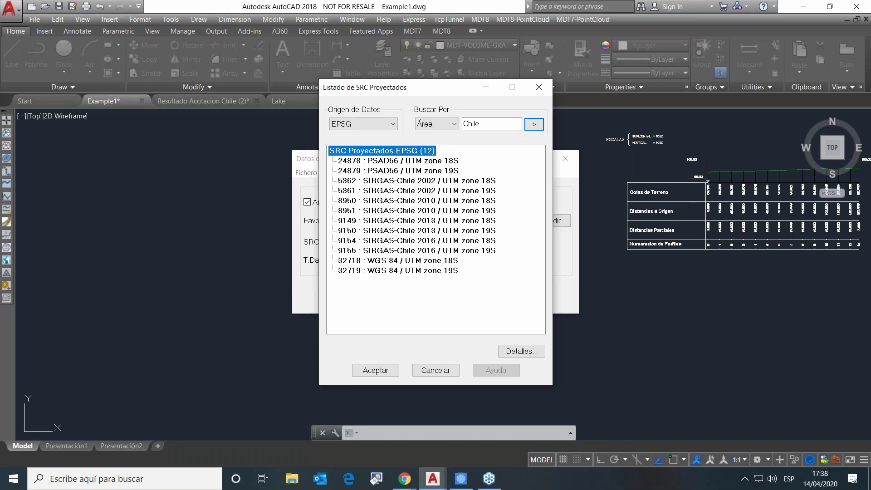
left_click(445, 368)
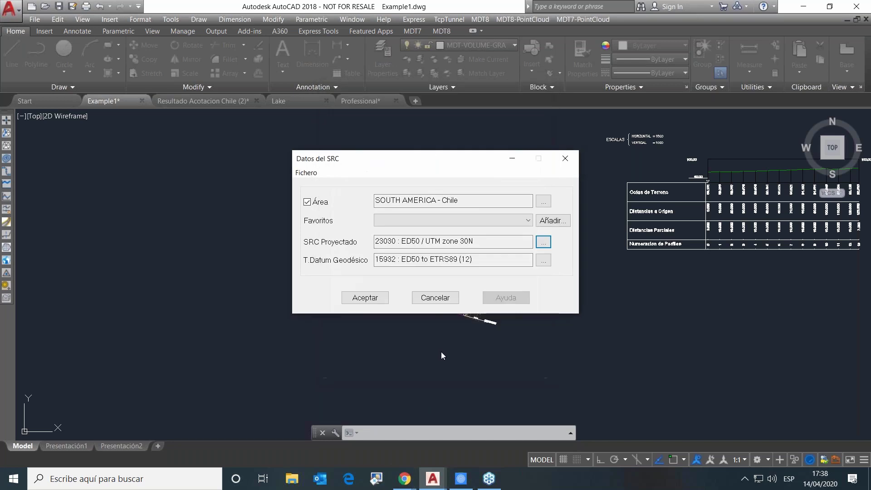
left_click(544, 201)
left_click(333, 155)
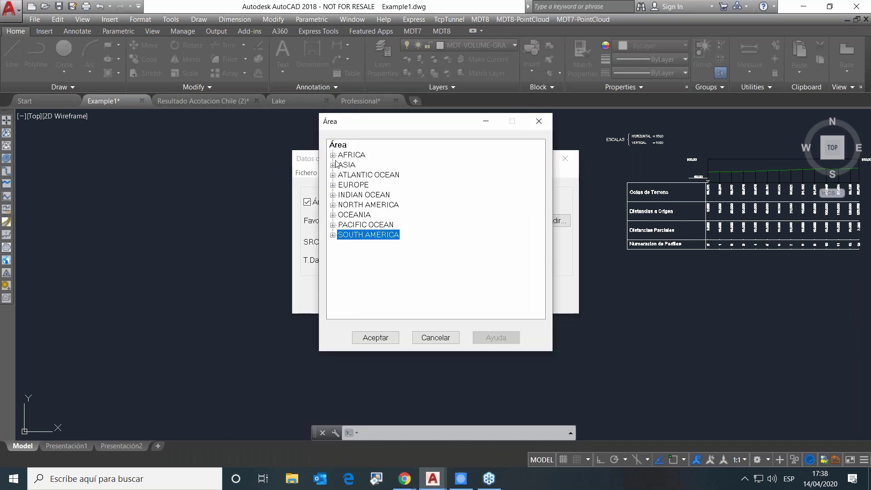
left_click(333, 185)
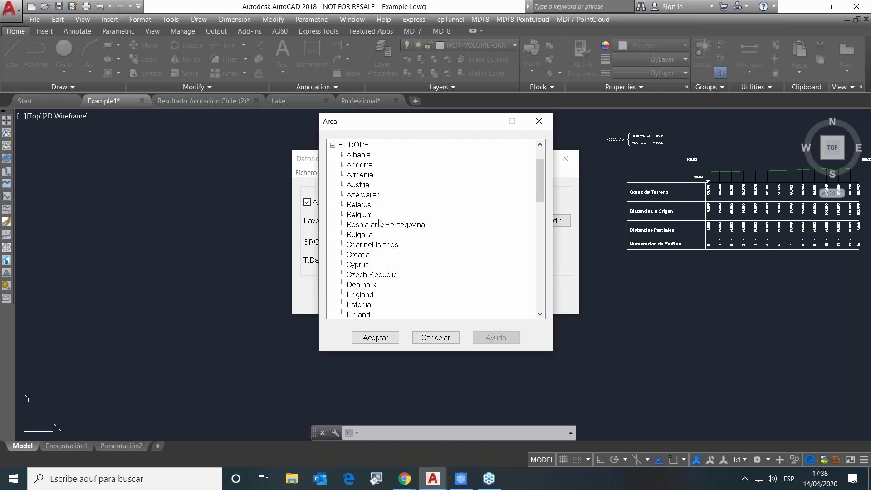
scroll(381, 224, "down", 3)
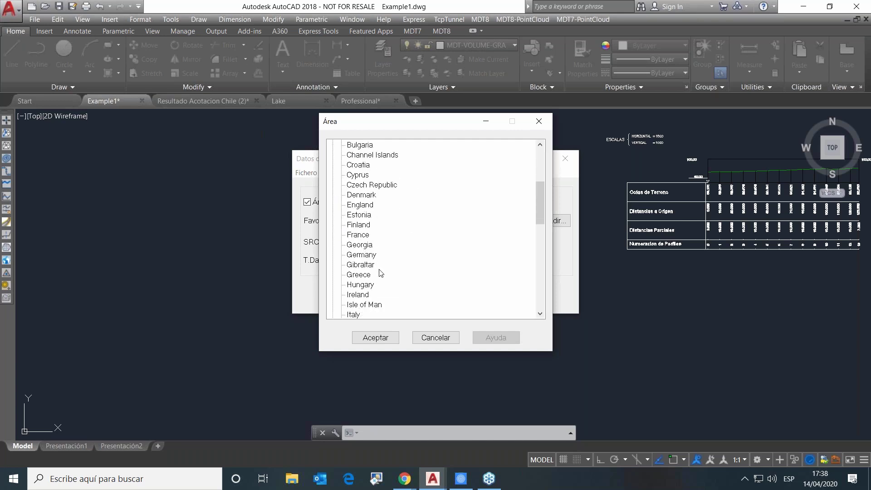
scroll(381, 271, "down", 4)
scroll(377, 290, "down", 4)
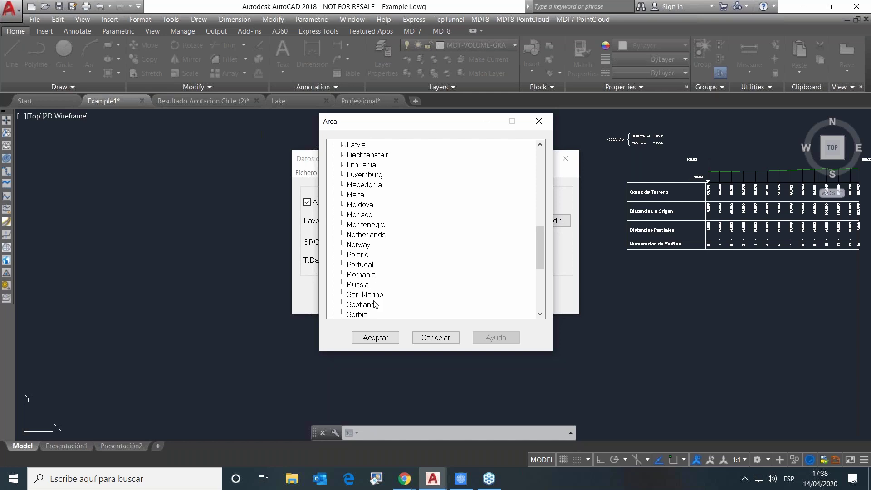
left_click(355, 295)
left_click(375, 338)
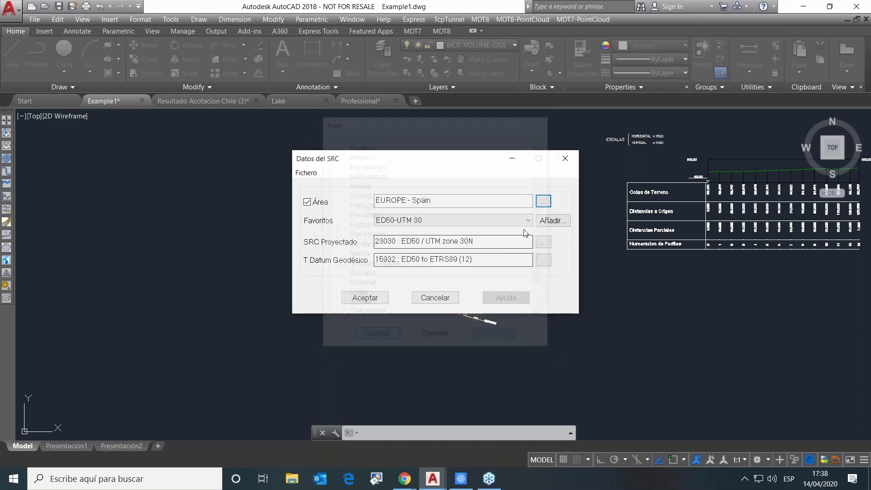
left_click(369, 299)
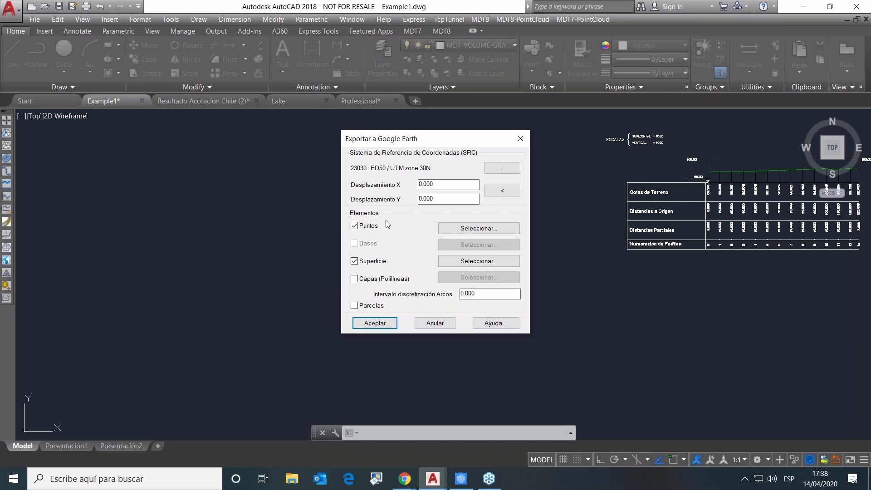
Step: Exclude points and the surface from the Google Earth export and include polyline layers instead
left_click(354, 225)
left_click(354, 261)
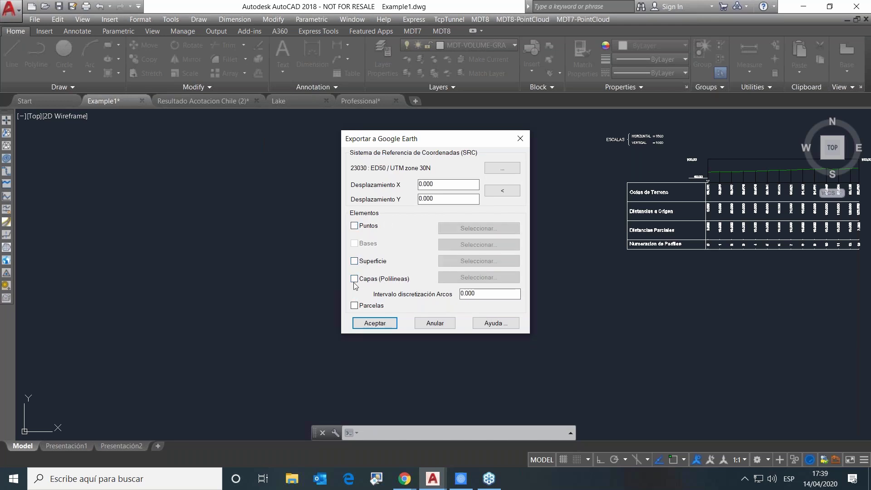
left_click(354, 279)
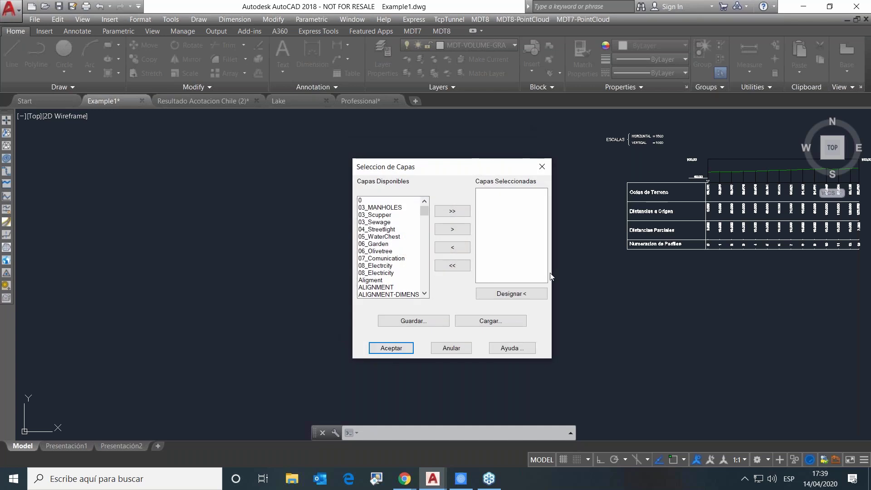
Step: Load the layers to export from the ge.CAP layer file and accept the selection
left_click(510, 292)
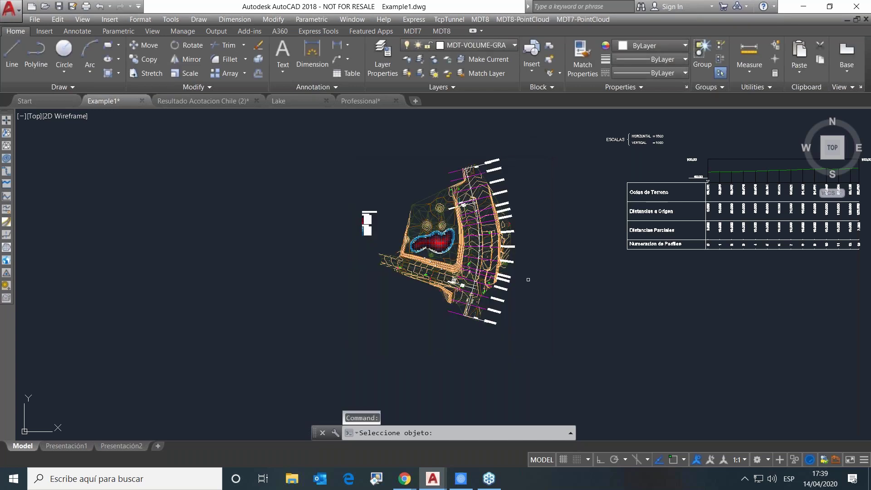
left_click(504, 300)
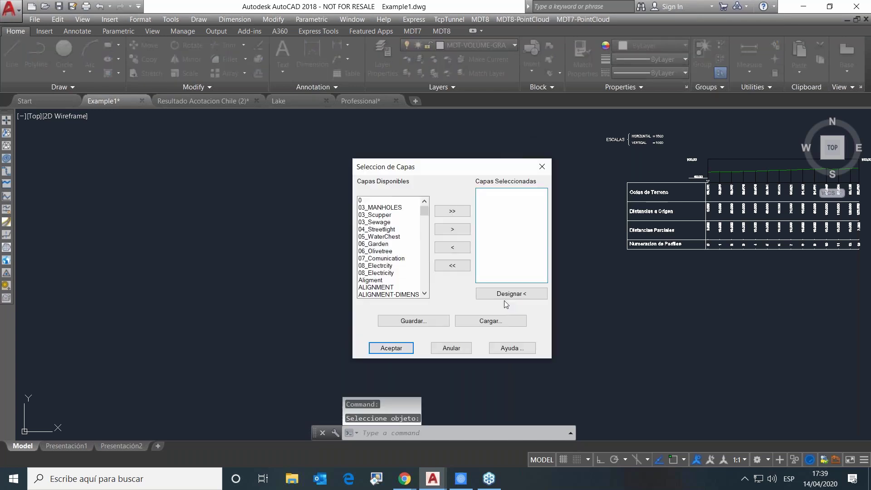
left_click(490, 319)
left_click(540, 225)
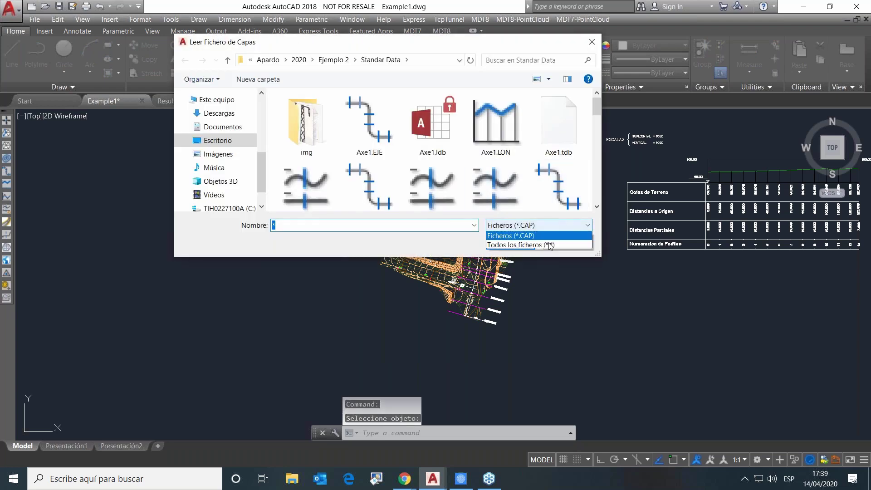
left_click(504, 245)
left_click(542, 226)
left_click(532, 236)
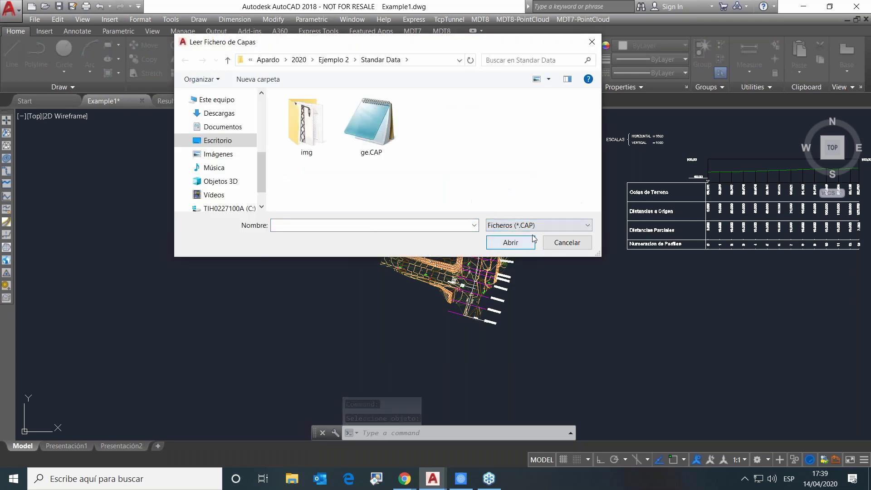
left_click(371, 125)
left_click(511, 242)
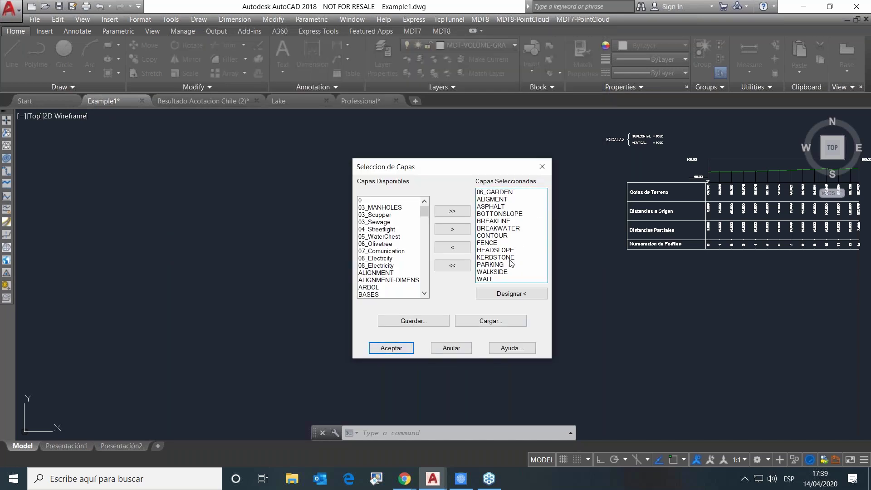
left_click(395, 347)
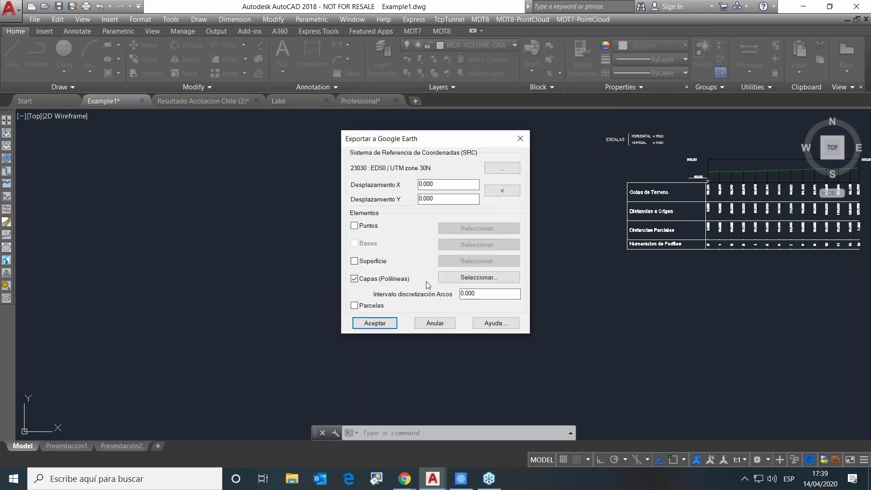
Step: Include the points, save the export as Example1.KML over the existing file, and open it in Google Earth
left_click(354, 226)
left_click(375, 323)
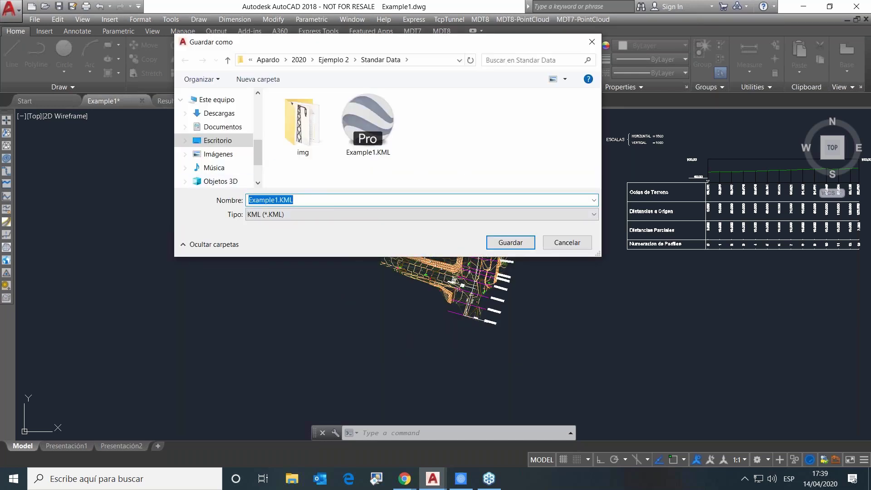
left_click(508, 243)
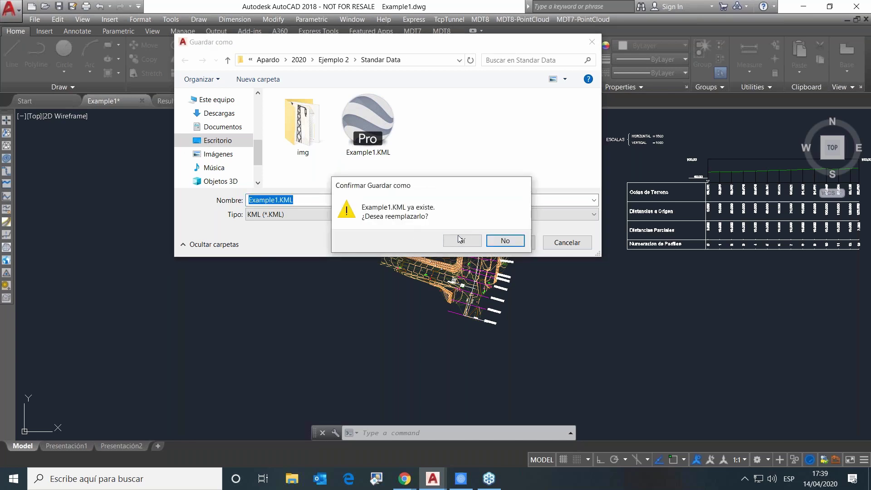
left_click(461, 239)
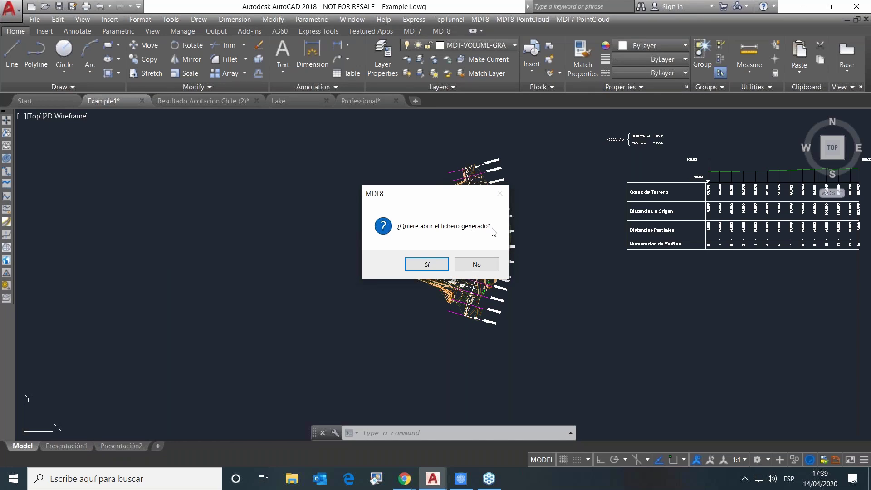
left_click(426, 265)
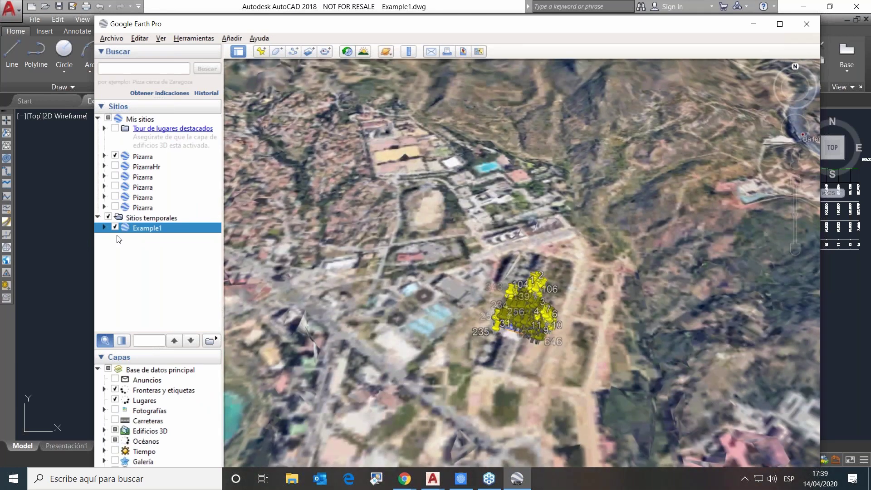
Step: Examine the exported Example1 linework over the site with the Puntos folder hidden, and close Google Earth discarding the temporary places
left_click(115, 228)
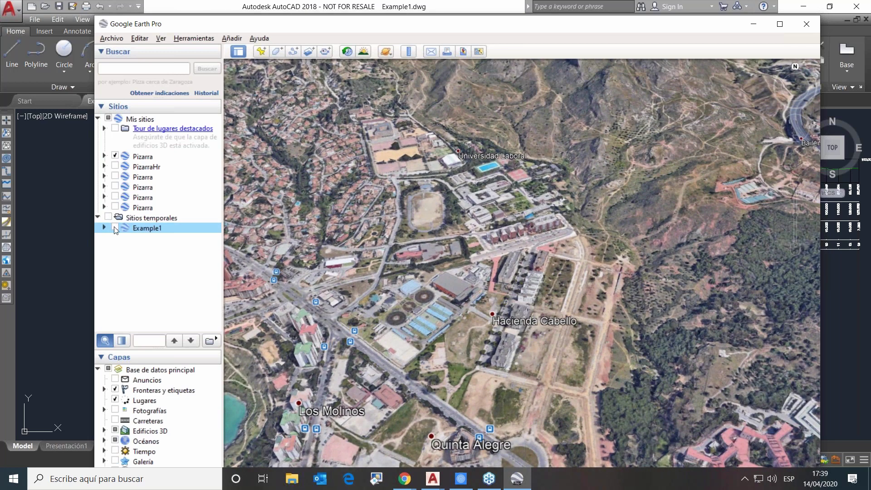
left_click(115, 228)
left_click(105, 228)
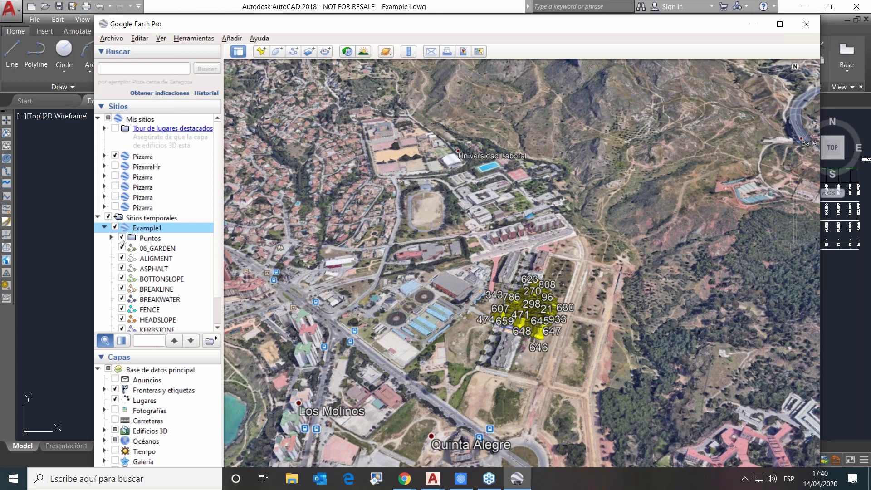
left_click(122, 237)
scroll(519, 326, "up", 1)
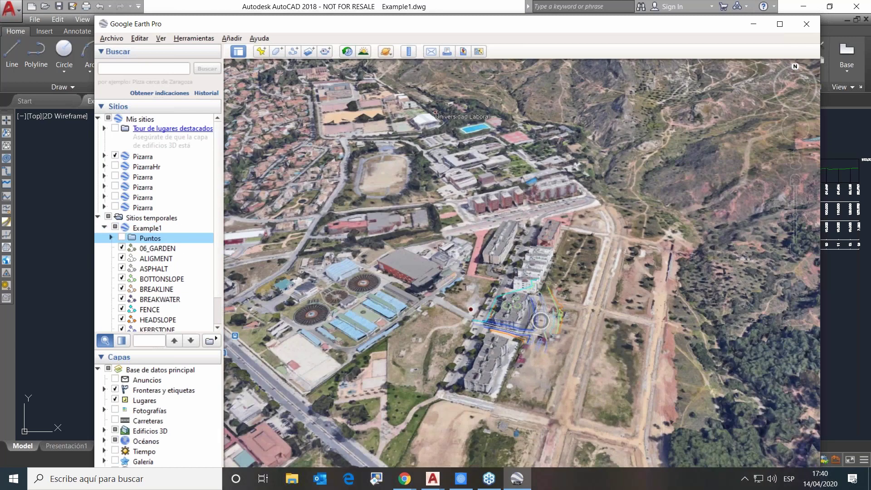
left_click(120, 237)
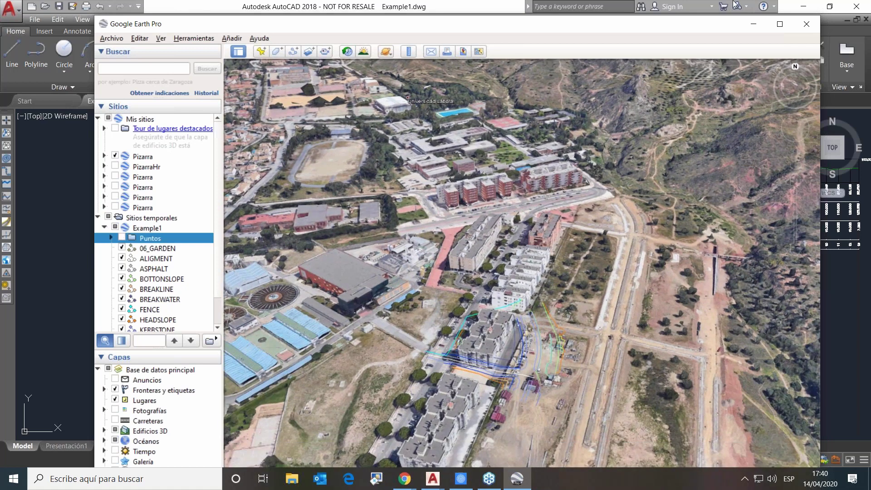
left_click(806, 23)
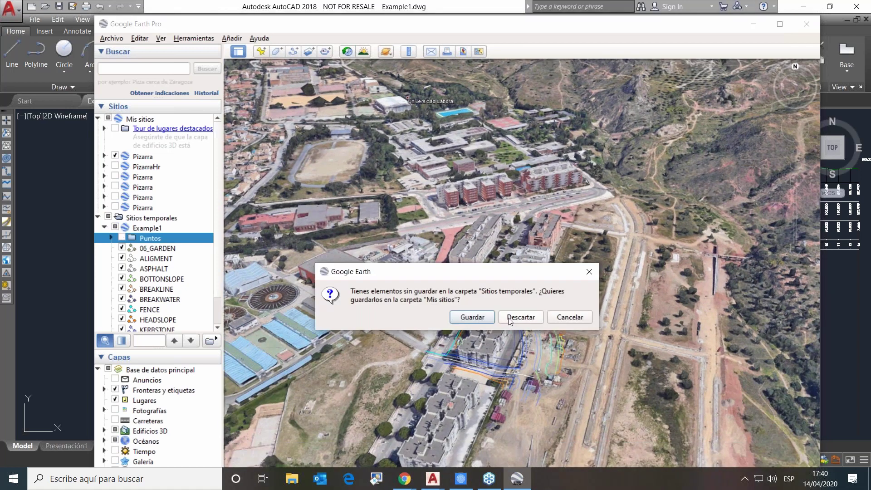
left_click(510, 320)
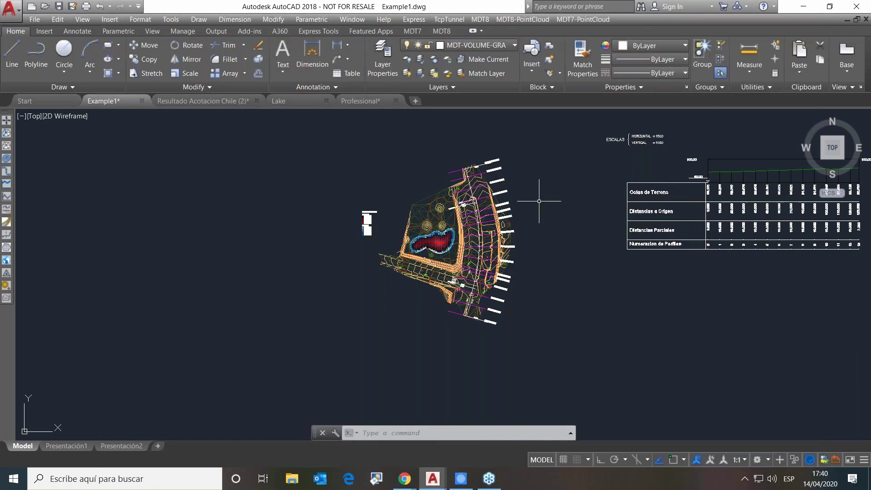
Step: Look over the plan and profiles in Example1 and switch to the Professional drawing with the site's aerial image
scroll(563, 205, "down", 3)
scroll(558, 234, "up", 2)
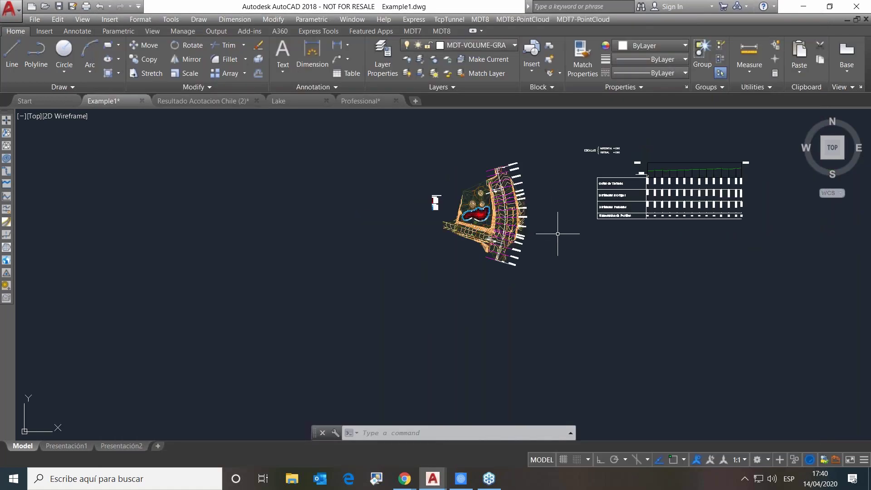
mouse_move(558, 233)
middle_mouse_down()
mouse_move(439, 286)
mouse_move(340, 278)
middle_mouse_up()
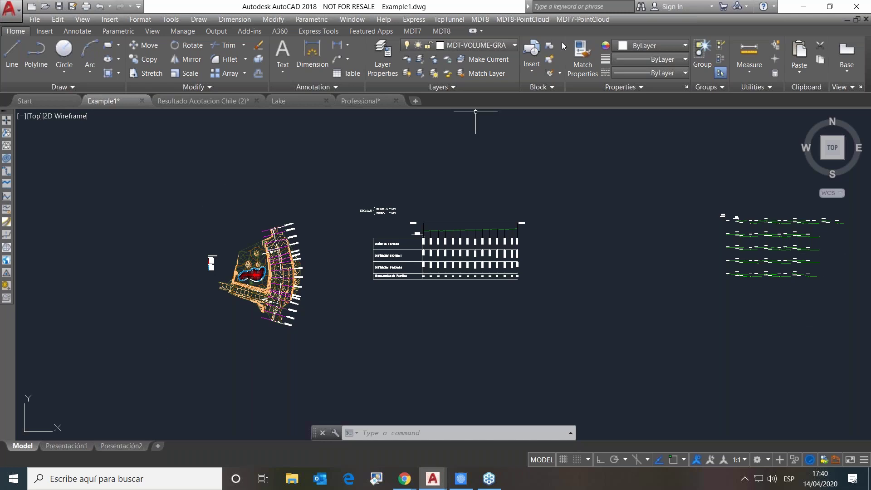
left_click(353, 99)
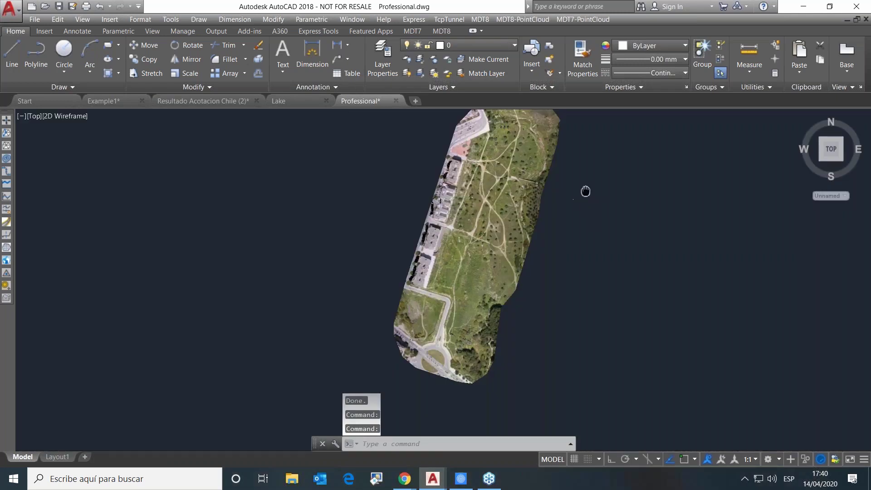
middle_click_drag(585, 191, 531, 237)
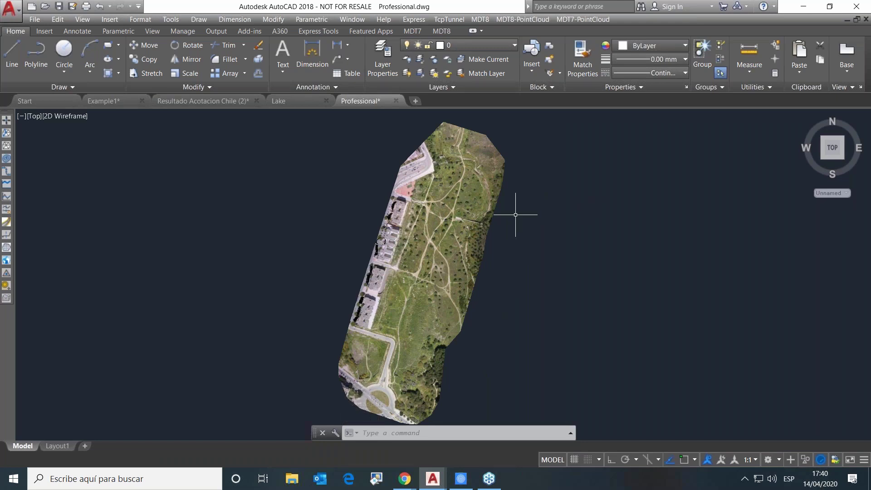
Step: Import the road axis file EJE-1.EJE from the Profesional data folder into the drawing
left_click(483, 19)
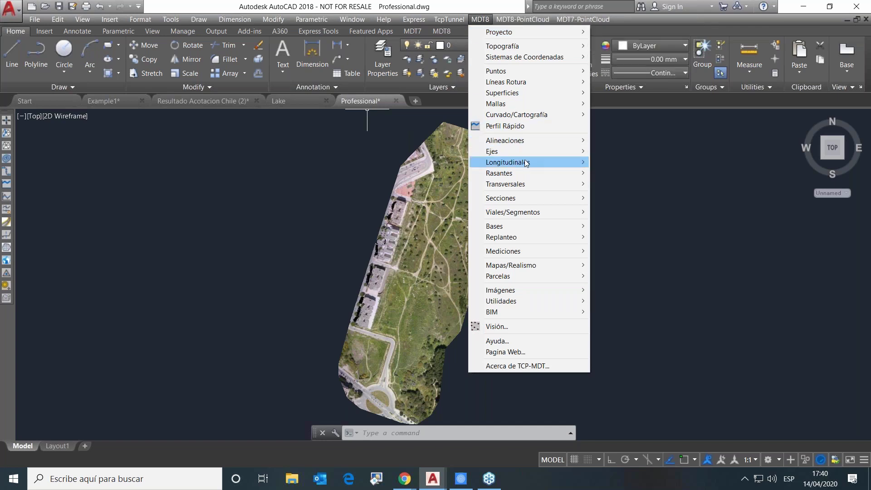
mouse_move(524, 151)
left_click(637, 153)
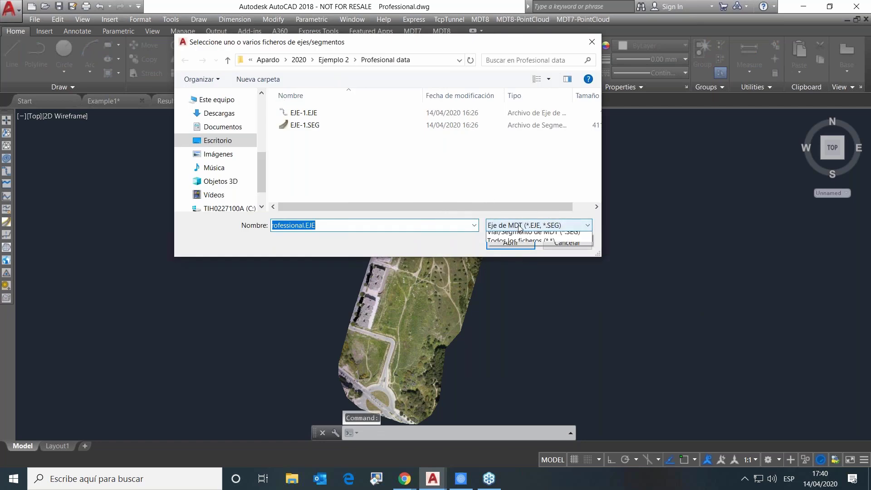
left_click(517, 227)
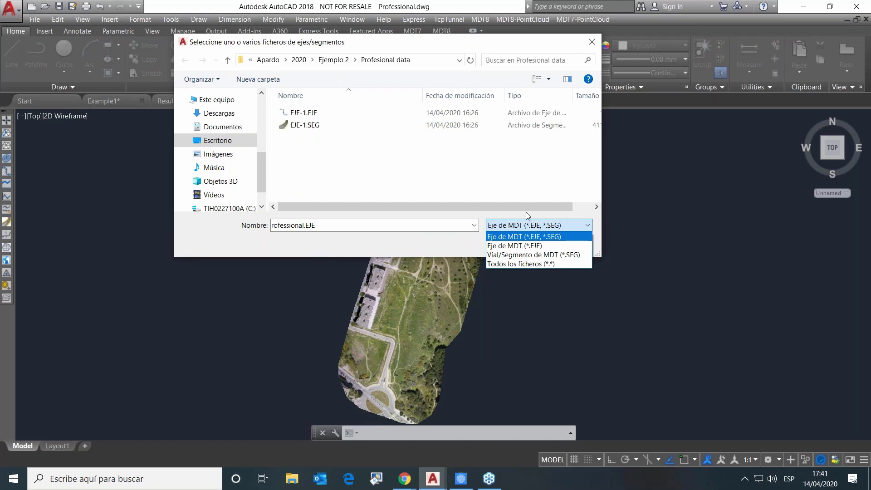
left_click(313, 114)
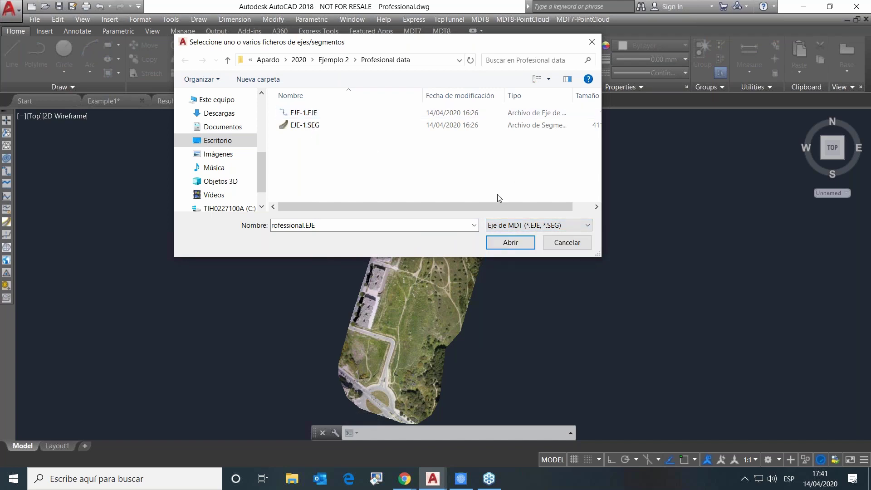
left_click(303, 113)
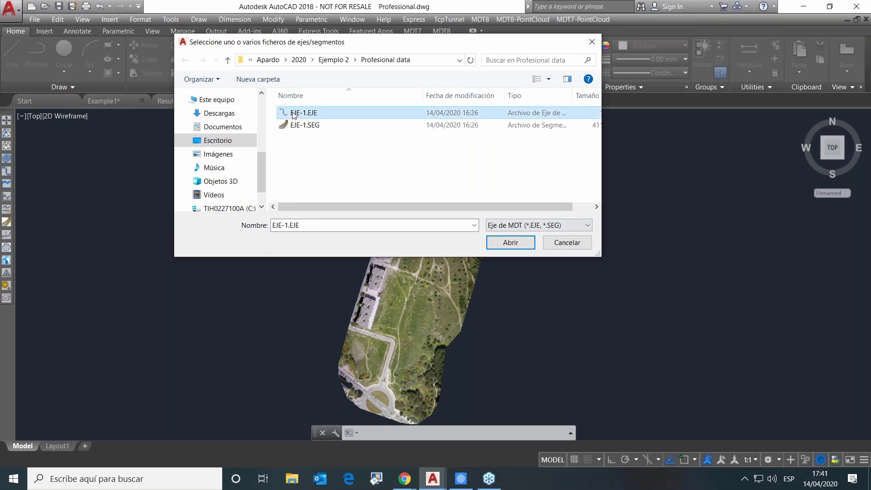
left_click(511, 243)
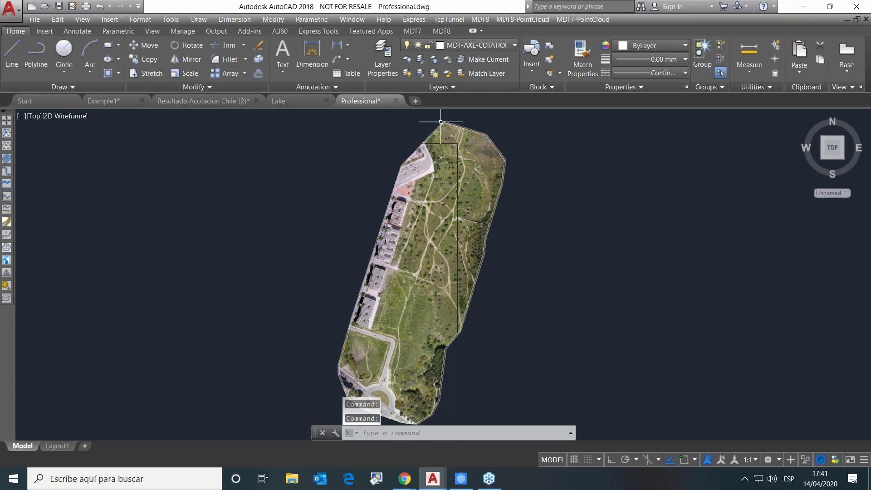
scroll(480, 136, "up", 4)
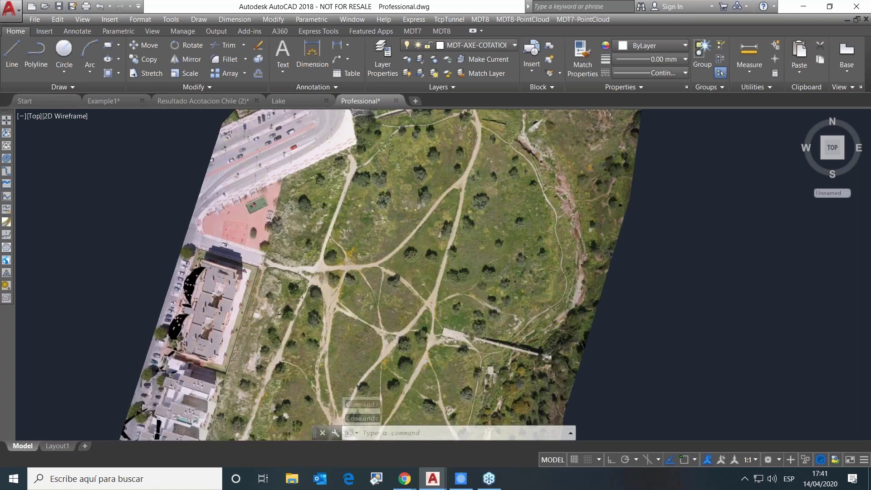
scroll(480, 136, "down", 6)
Step: Import the road segment EJE-1.SEG, accepting the superelevation standard Chile: Autopistas at 80 km/h
left_click(480, 19)
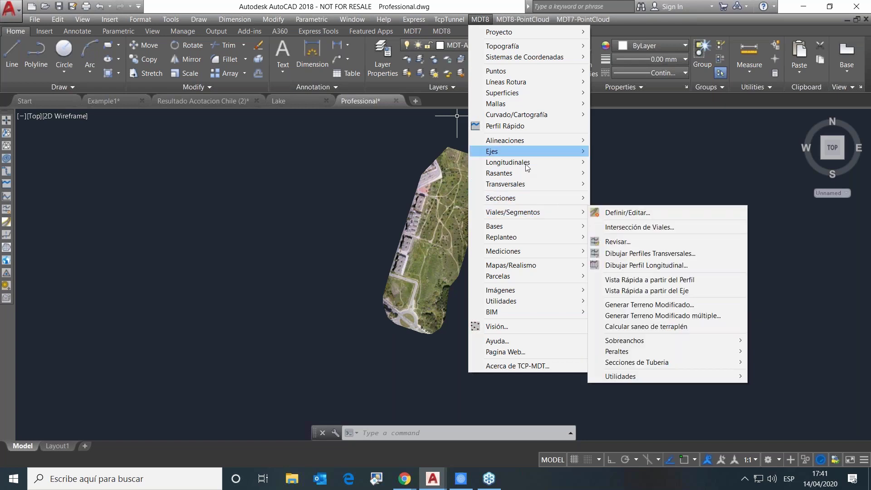
mouse_move(519, 154)
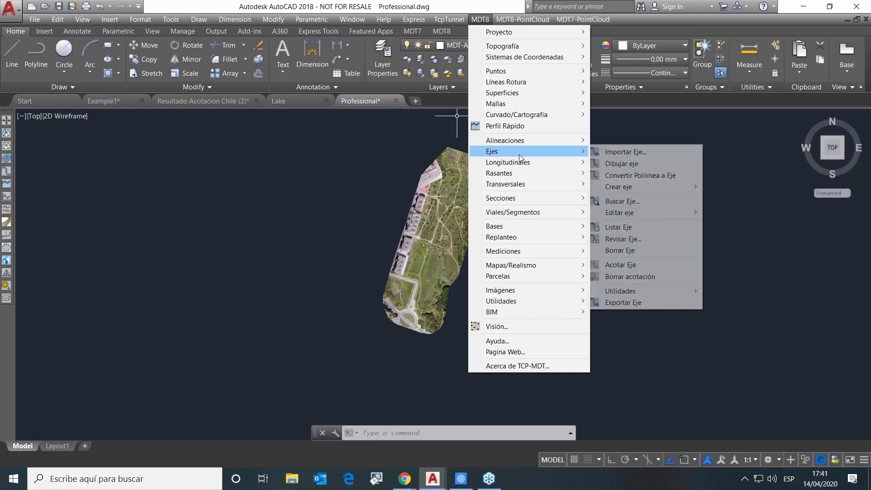
left_click(635, 152)
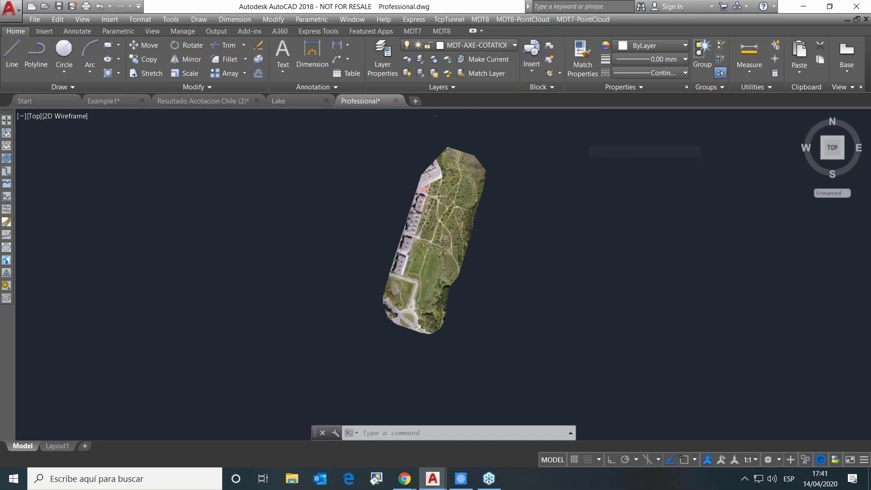
left_click(299, 125)
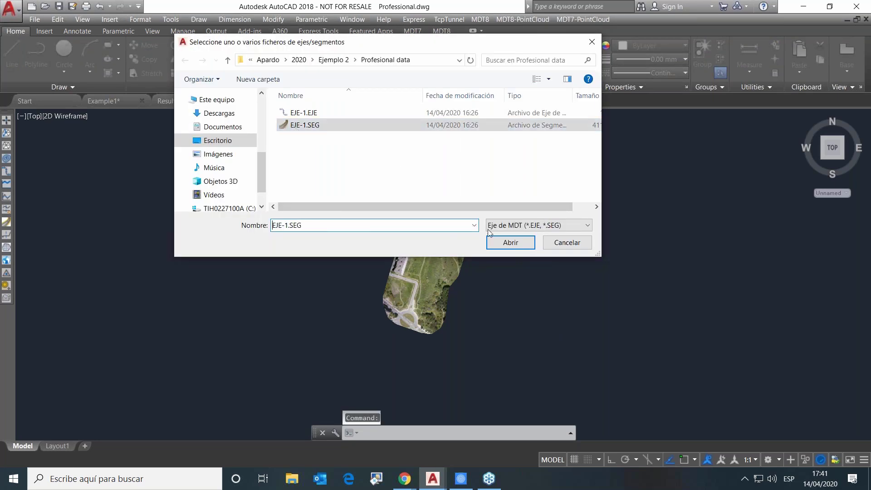
left_click(491, 241)
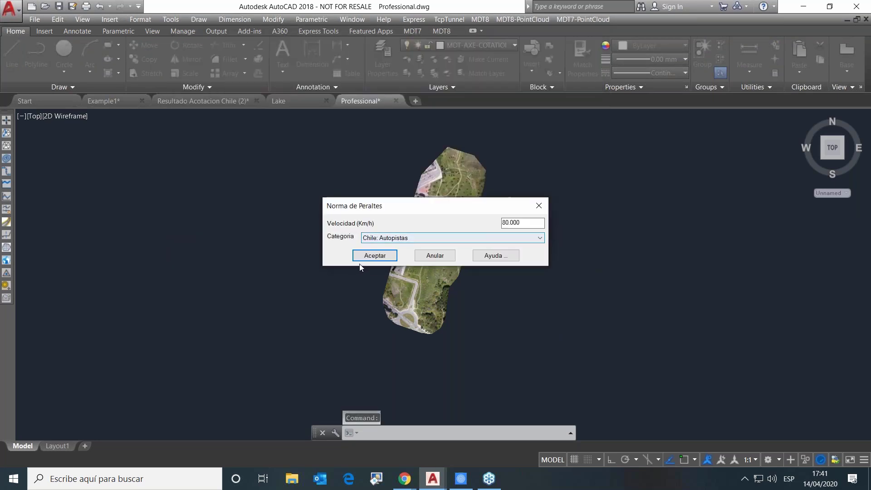
left_click(375, 255)
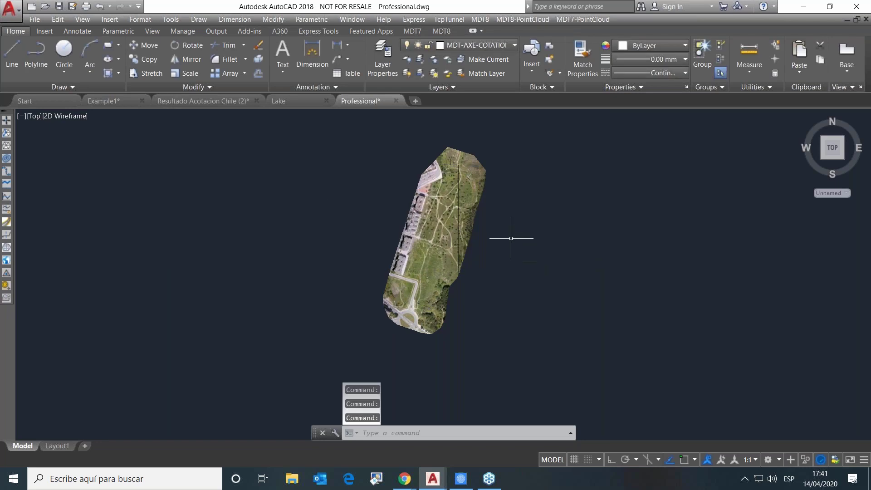
scroll(451, 202, "up", 3)
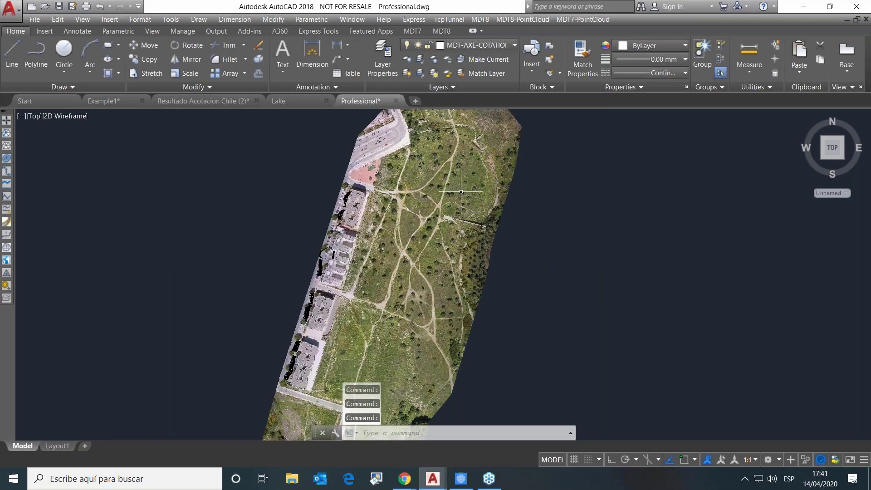
scroll(451, 202, "down", 1)
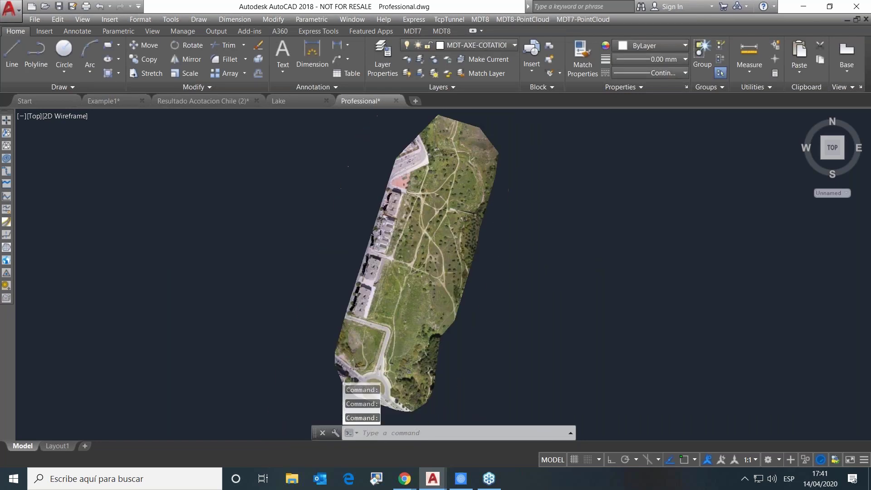
Step: Open the road/segment definition using the existing file EJE-1.SEG
left_click(483, 17)
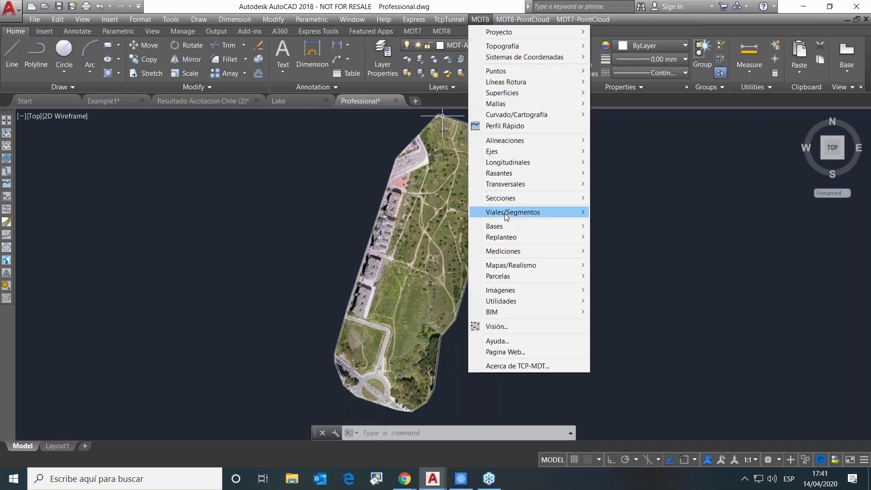
mouse_move(513, 211)
left_click(614, 216)
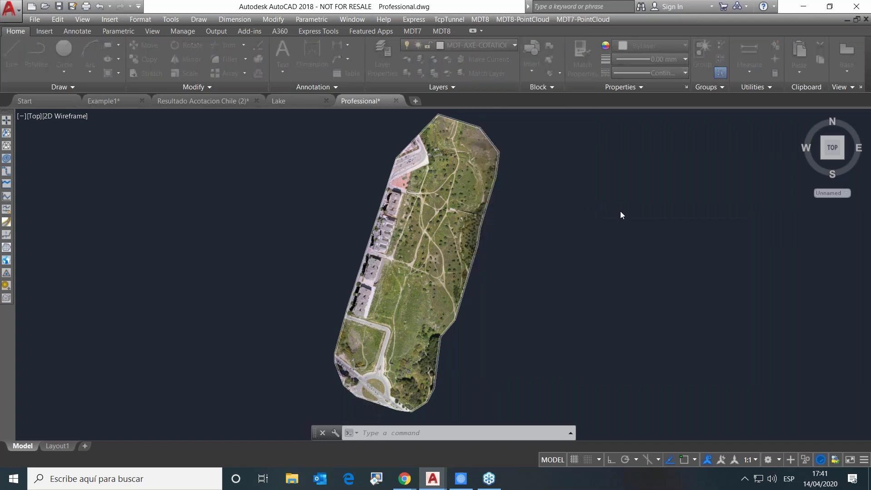
left_click(327, 114)
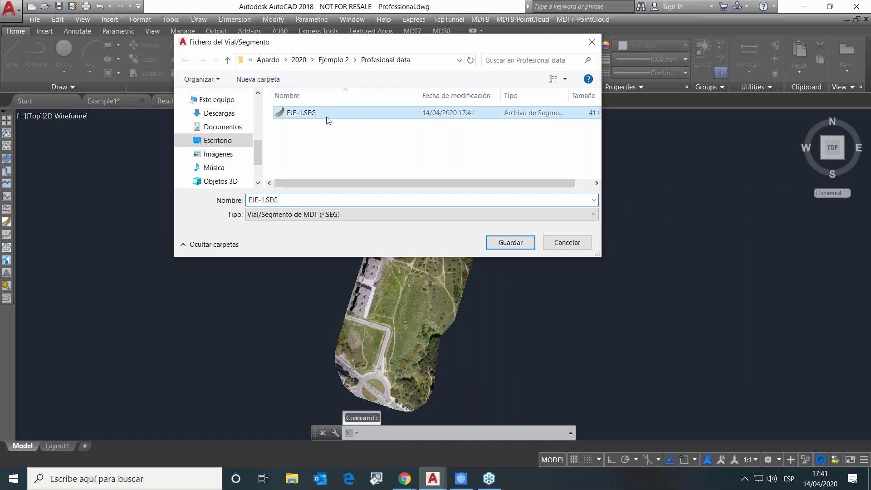
left_click(513, 242)
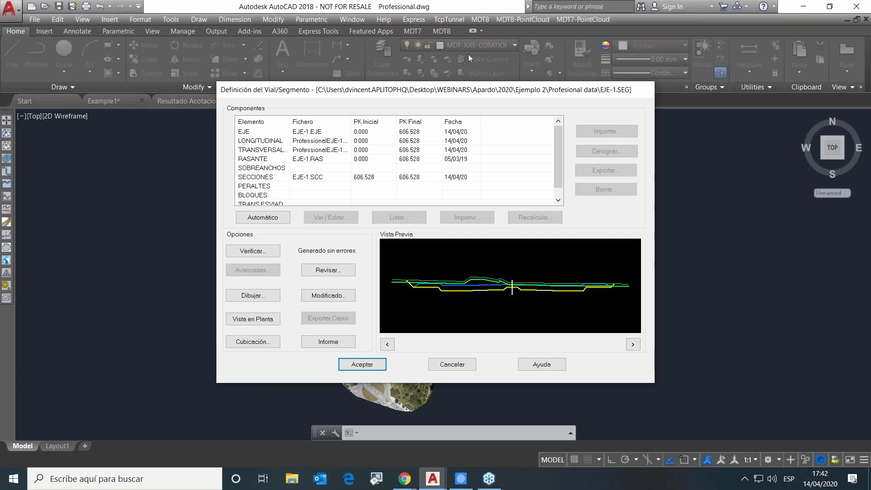
Step: Examine the plan axis in the axis editor, expanding P.K. 552.015 and enlarging the alignment table, and close the editor
left_click(247, 131)
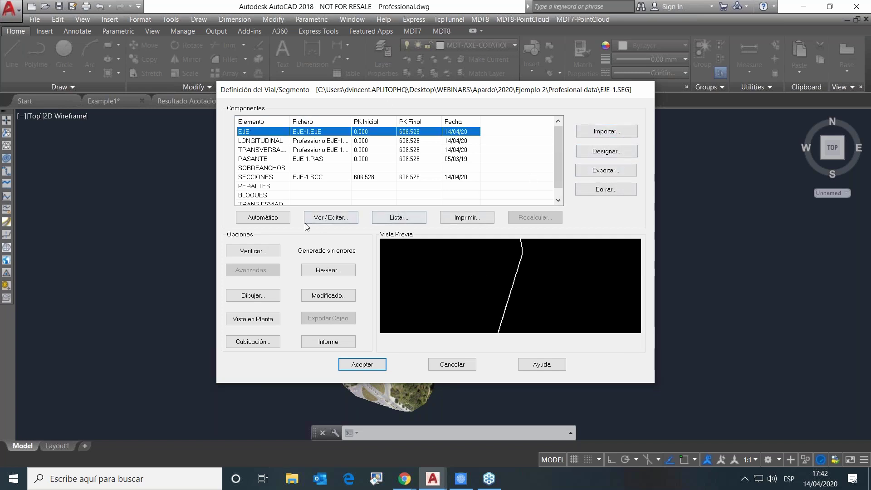
left_click(305, 223)
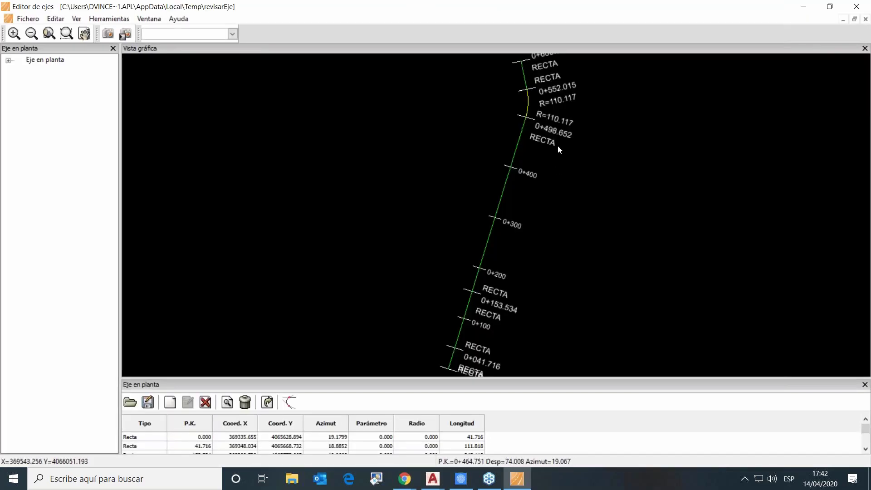
scroll(558, 150, "down", 1)
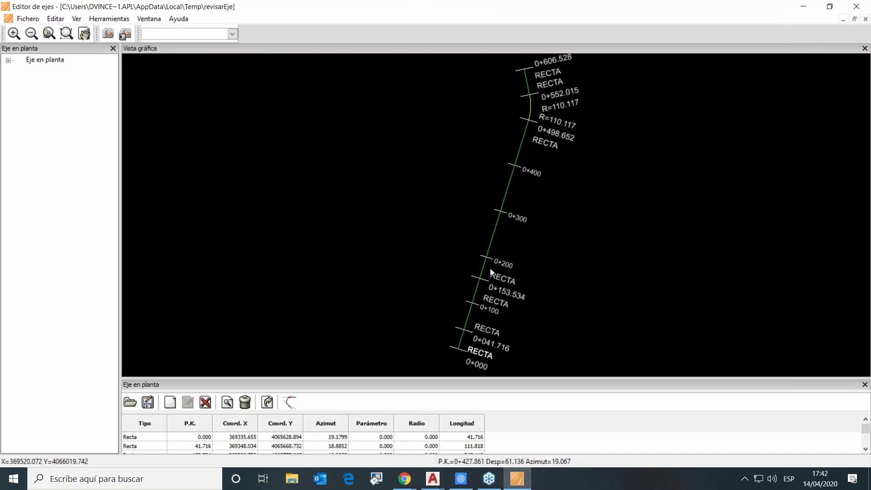
left_click(8, 60)
left_click(18, 111)
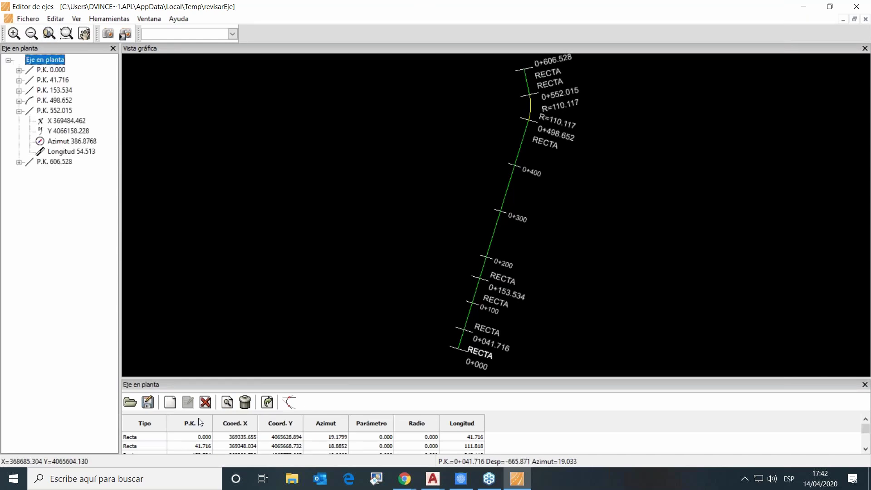
left_click(305, 349)
left_click_drag(305, 348, 314, 279)
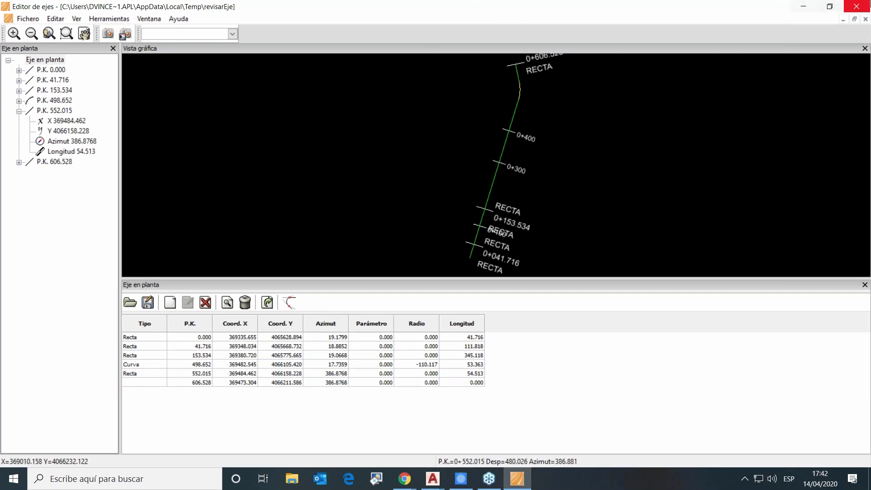
left_click(857, 6)
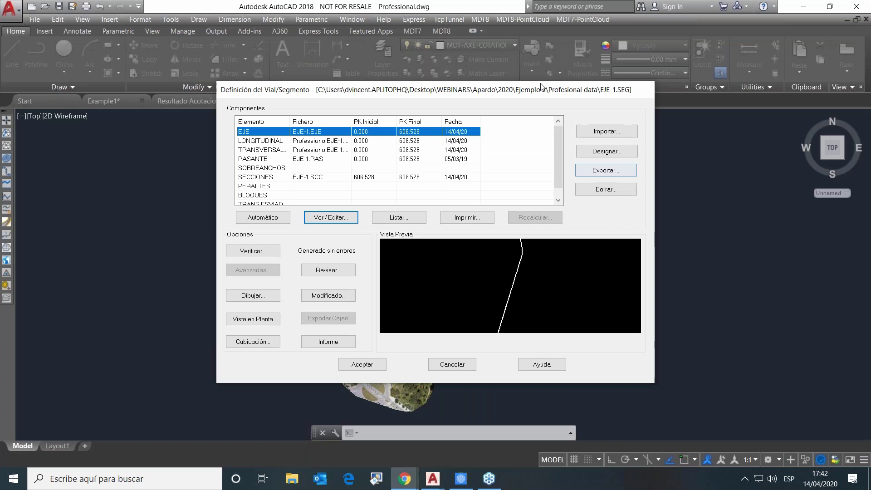
Step: Preview the longitudinal profile, the cross profiles and the grade line among the segment's components
left_click(262, 140)
left_click(276, 153)
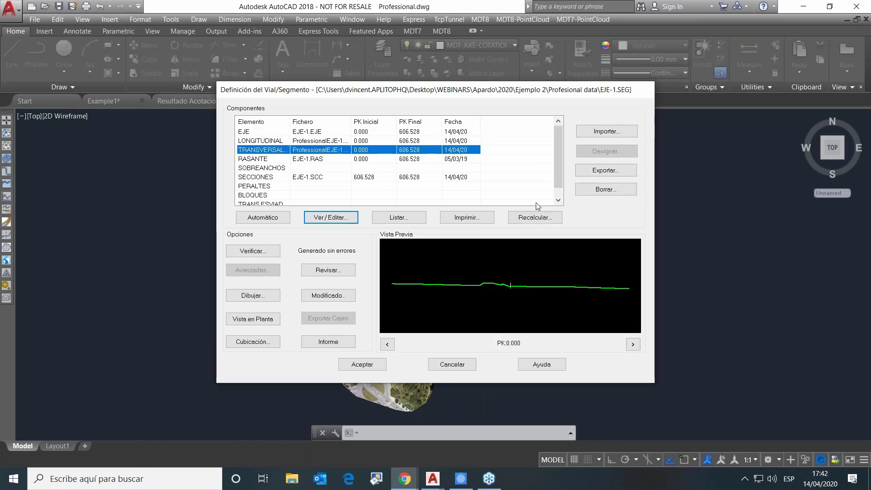
left_click(262, 158)
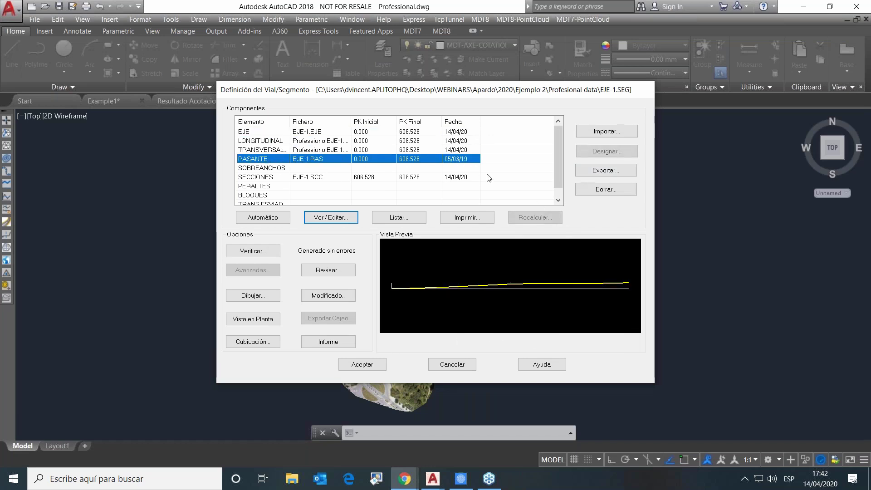
Step: Open the segment's typical sections for editing and review their pavement, ditch and cut-slope definitions
left_click(263, 177)
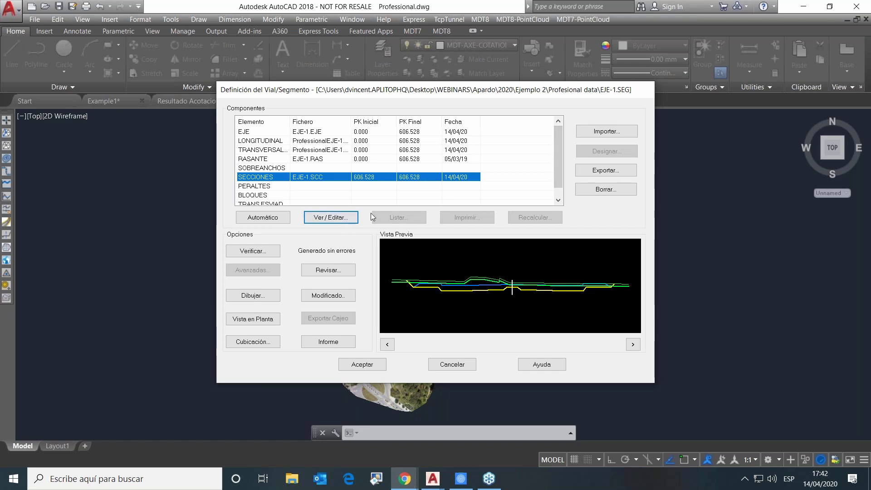
left_click(326, 218)
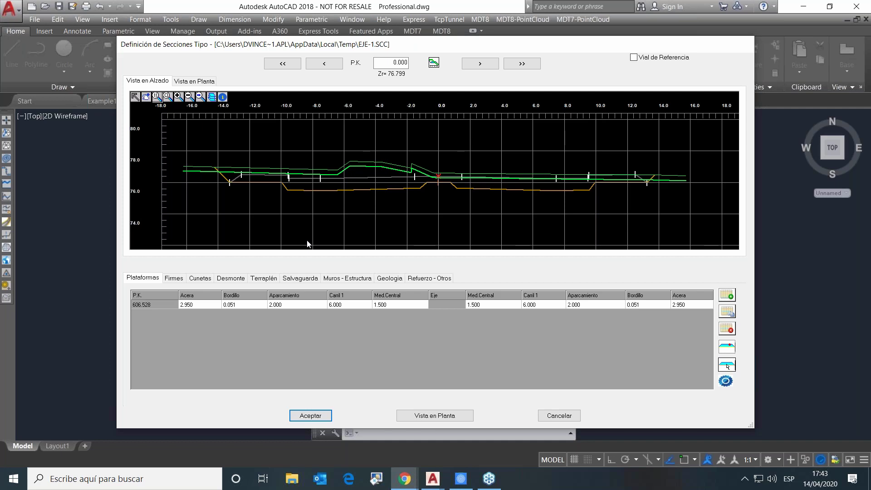
left_click(174, 278)
left_click(200, 278)
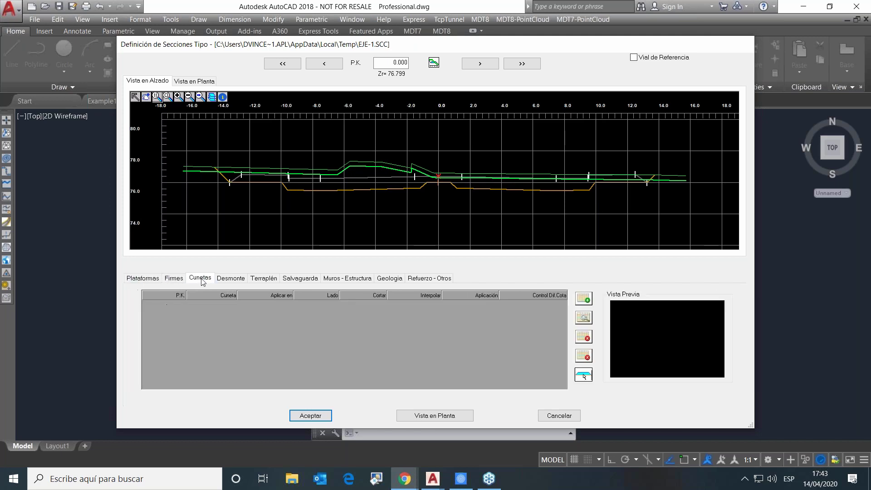
left_click(231, 278)
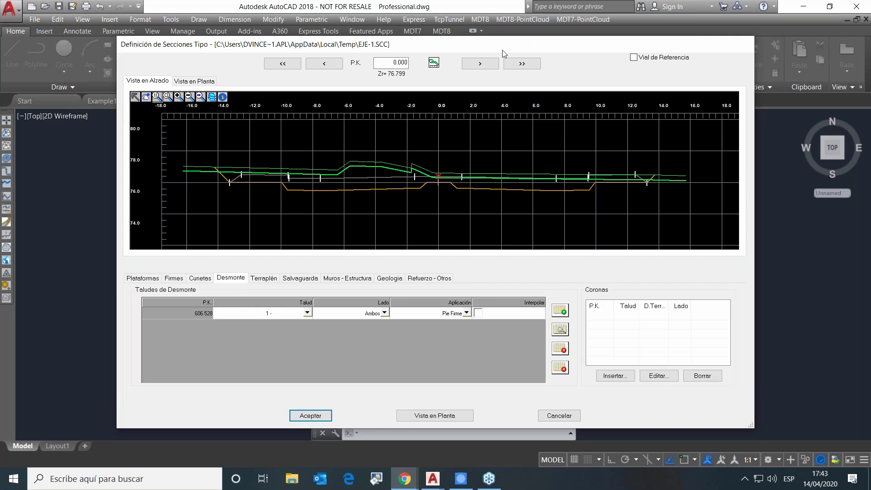
Step: Advance through the typical section's elevation view to P.K. 70.000
left_click(480, 63)
left_click(481, 64)
left_click(481, 64)
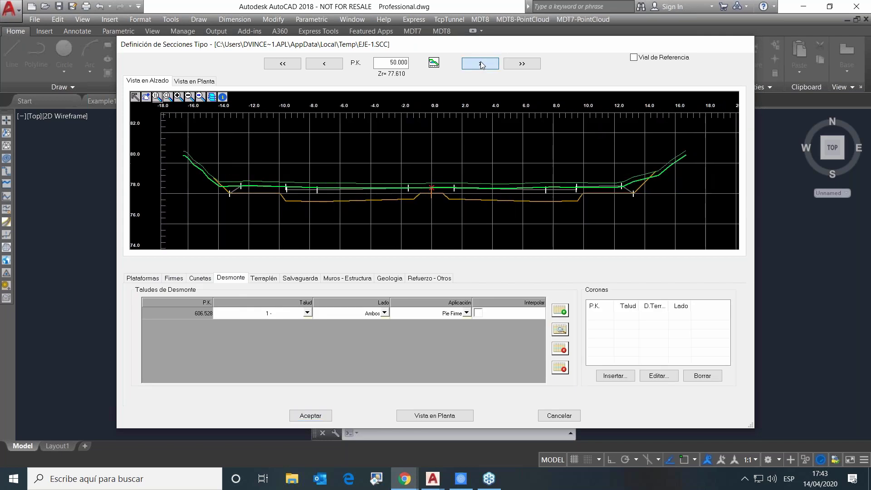
left_click(481, 63)
Step: Review the typical section's embankment, safeguard, wall and structure, and geology definitions
left_click(265, 278)
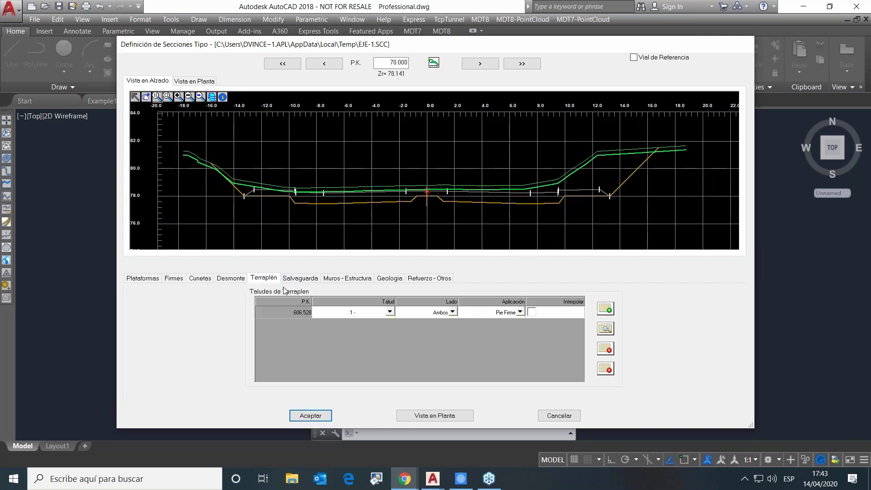
left_click(299, 278)
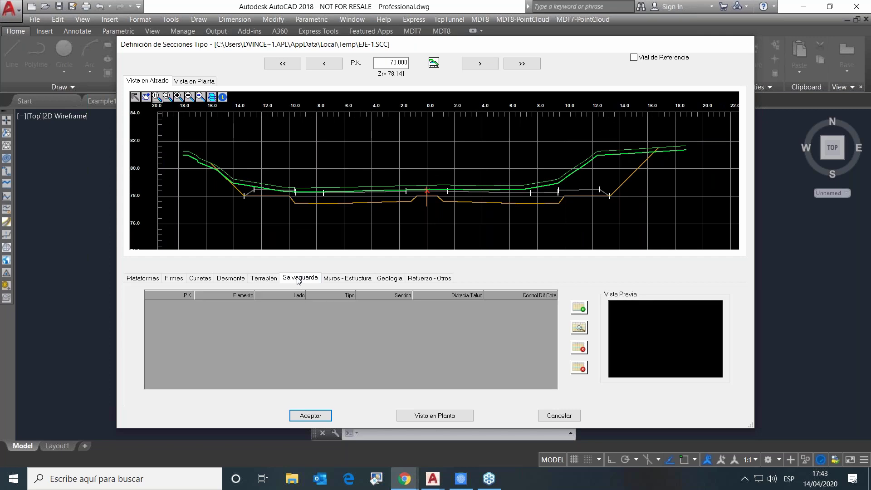
left_click(343, 279)
left_click(389, 279)
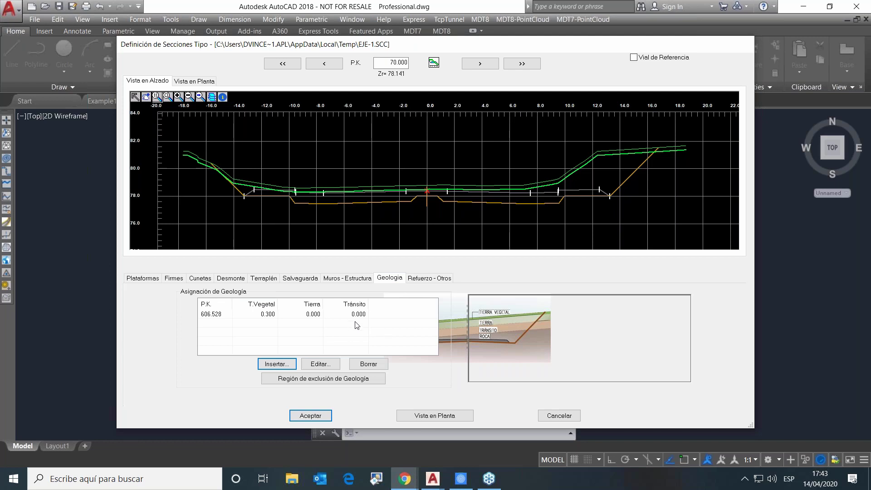
Step: Review the typical section's reinforcement, clearance berm and benching definitions, and accept the typical sections
left_click(431, 279)
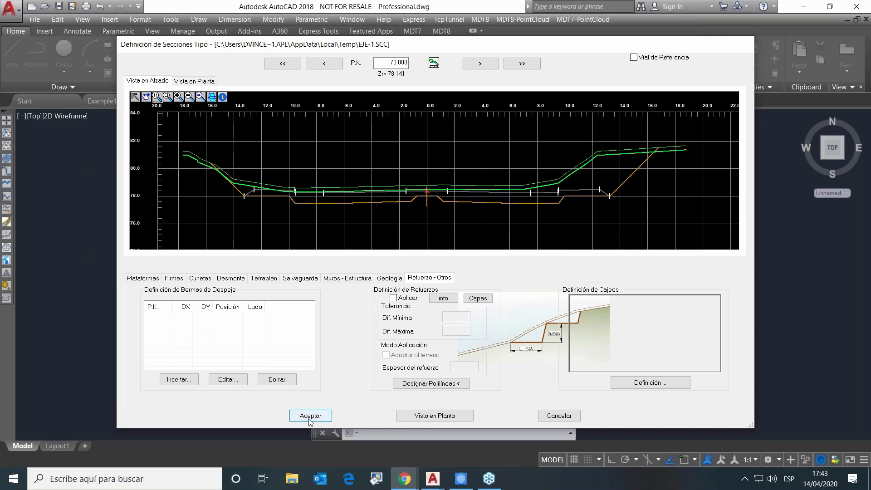
left_click(322, 414)
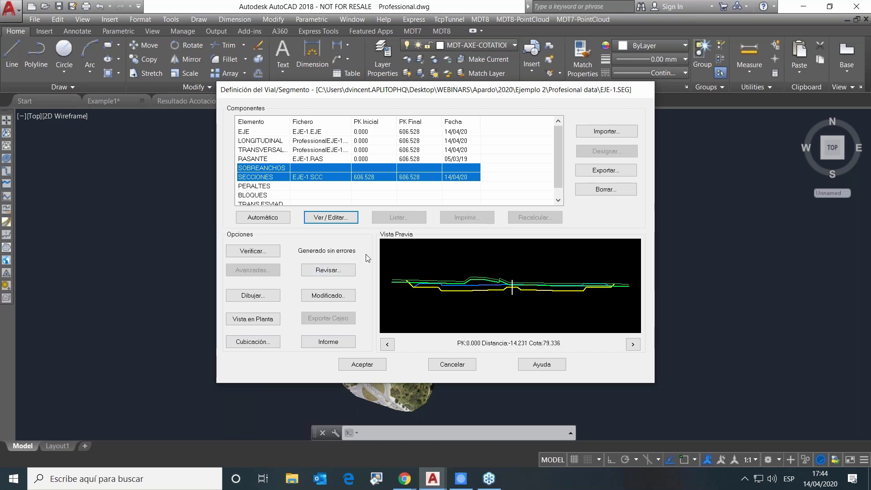
Step: Review the segment's cross profile at PK 0.000, checking the analytical data of the Pié de Firme point
left_click(328, 271)
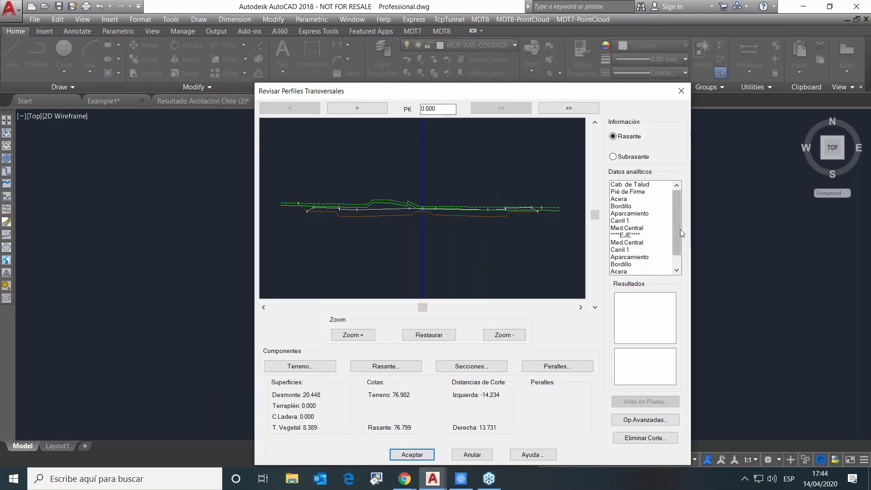
left_click_drag(679, 230, 682, 271)
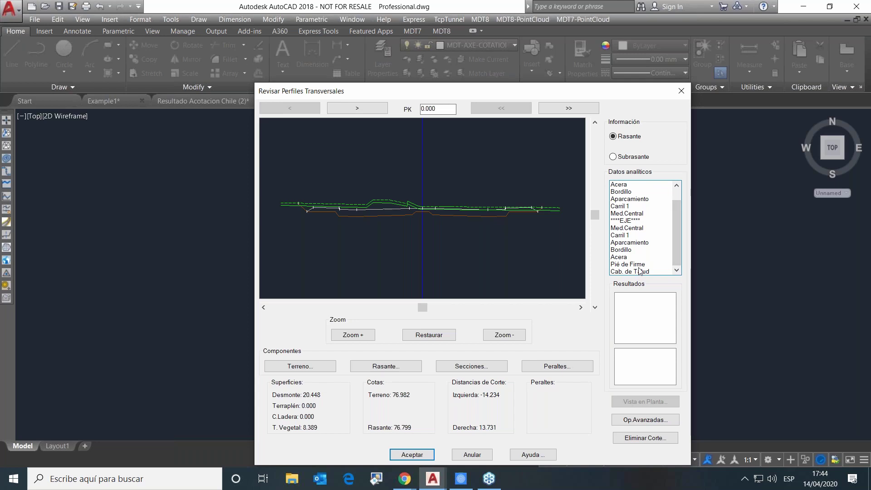
left_click(639, 265)
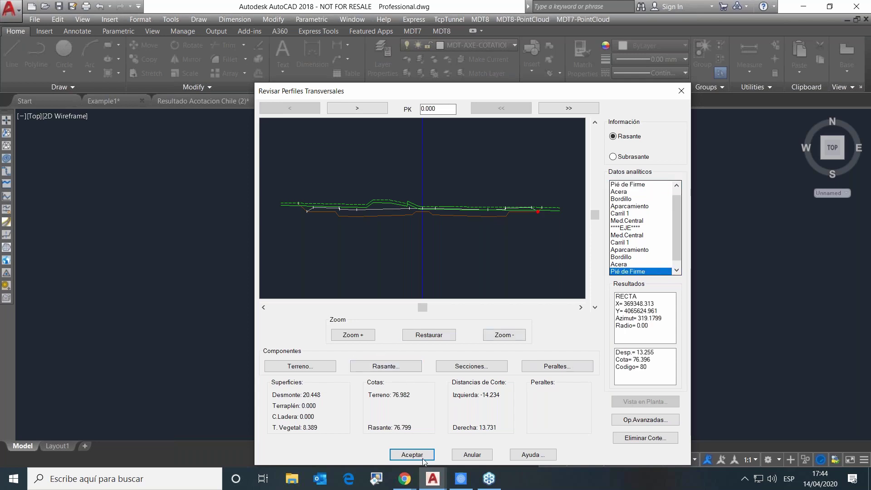
left_click(581, 307)
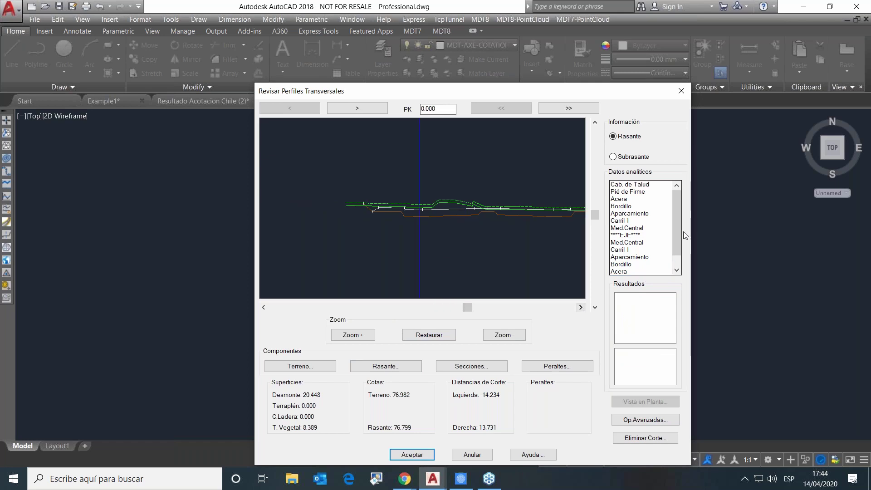
scroll(676, 235, "down", 1)
left_click(524, 267)
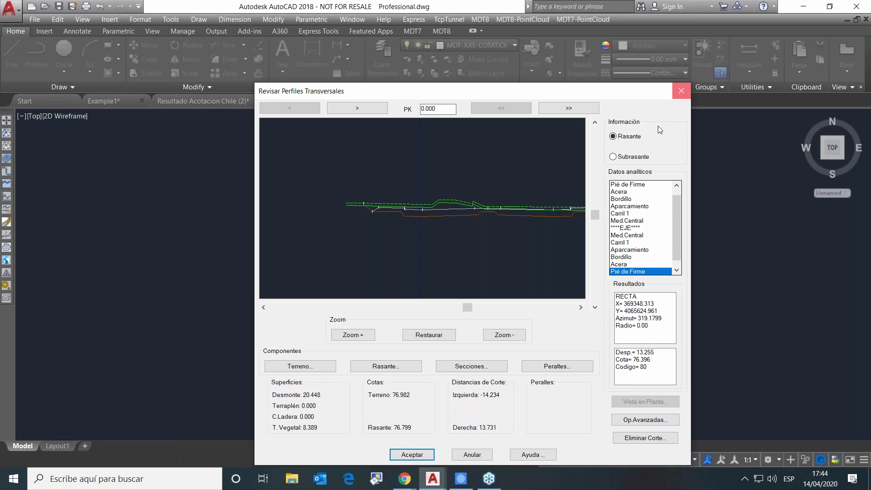
left_click(681, 91)
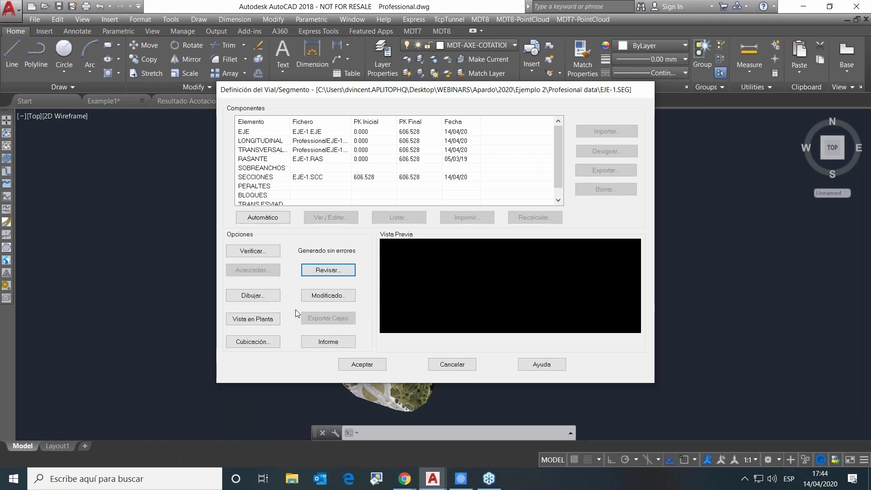
Step: Inspect the segment's plan view with its elevation preview, and leave the segment definition without saving changes
left_click(256, 318)
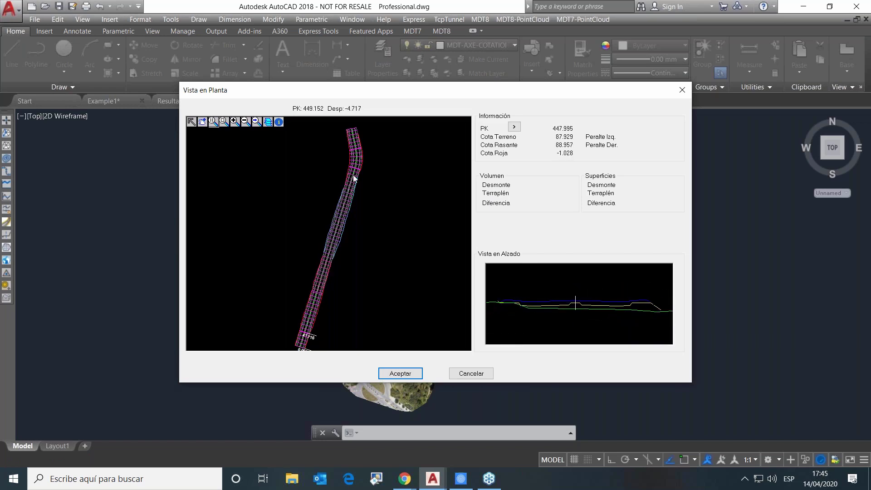
left_click(514, 126)
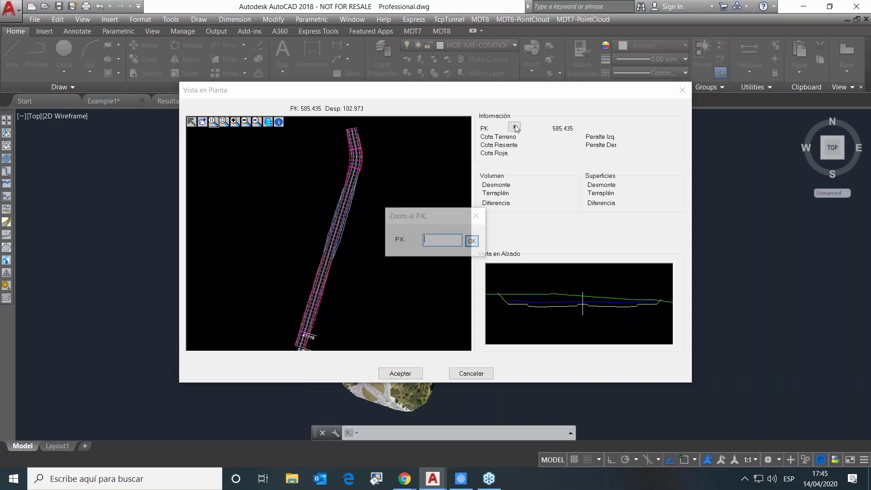
left_click(476, 216)
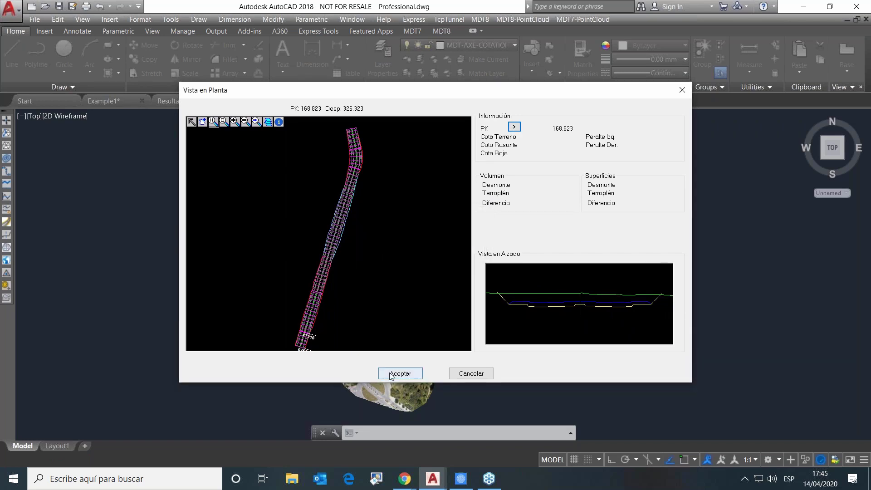
left_click(450, 370)
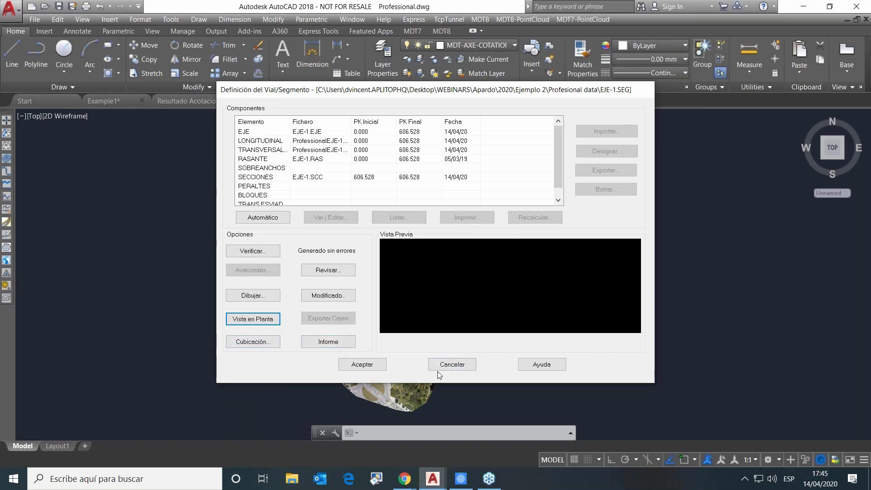
left_click(453, 365)
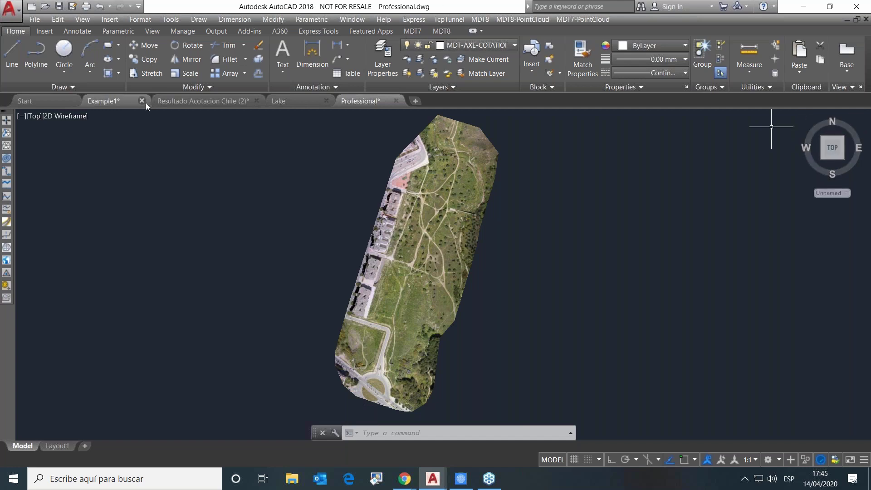
Step: Show the Example1 drawing and switch to aplitop's TcpMDT Standard and Professional feature comparison in Chrome
left_click(119, 100)
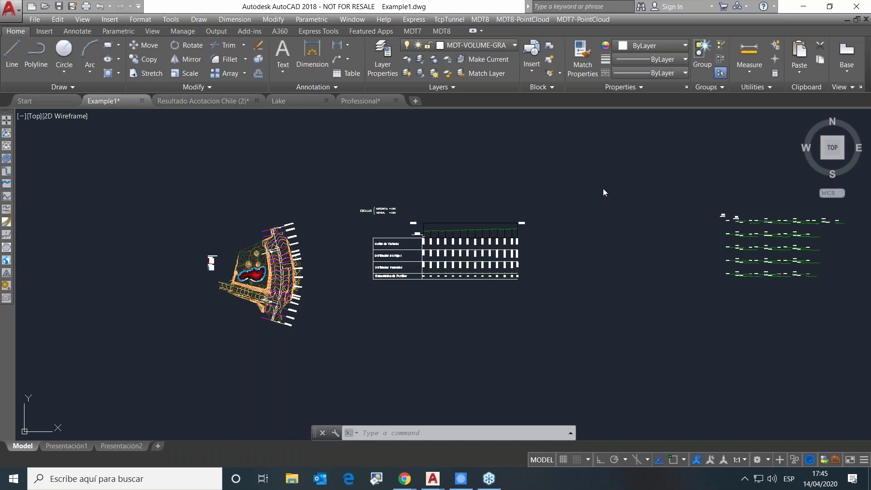
mouse_move(404, 479)
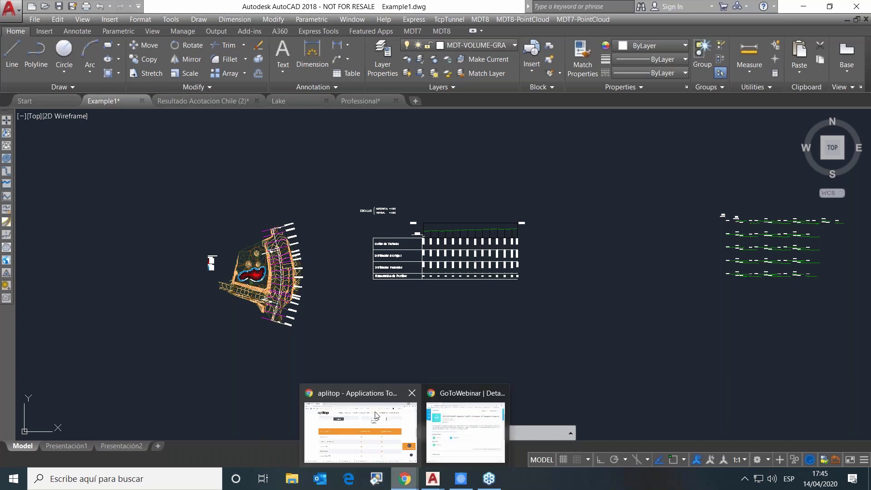
left_click(375, 415)
left_click(152, 10)
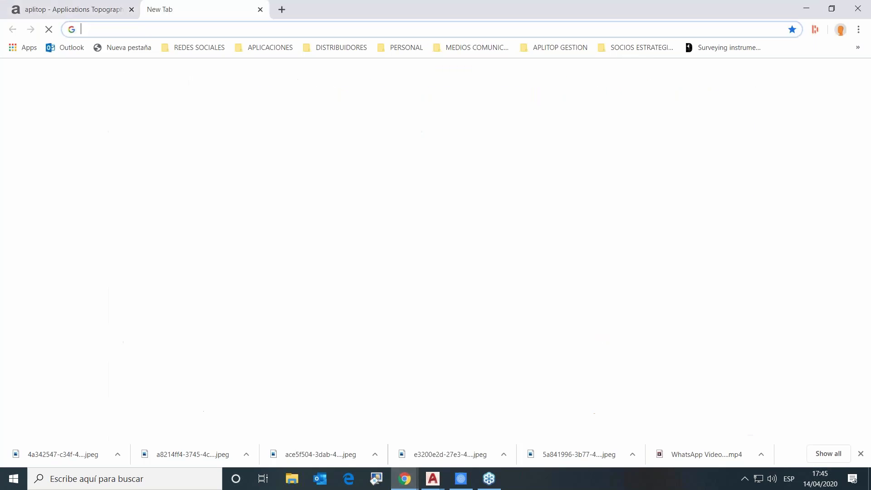
key("ctrl+w")
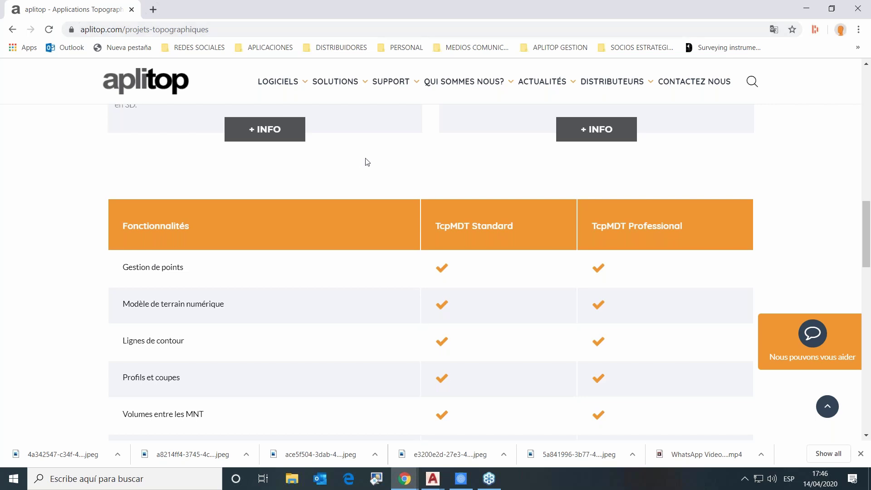
Step: Find aplitop's webinar page in a new browser tab by searching for "aplitop webinar" and look through the upcoming webinars
left_click(153, 9)
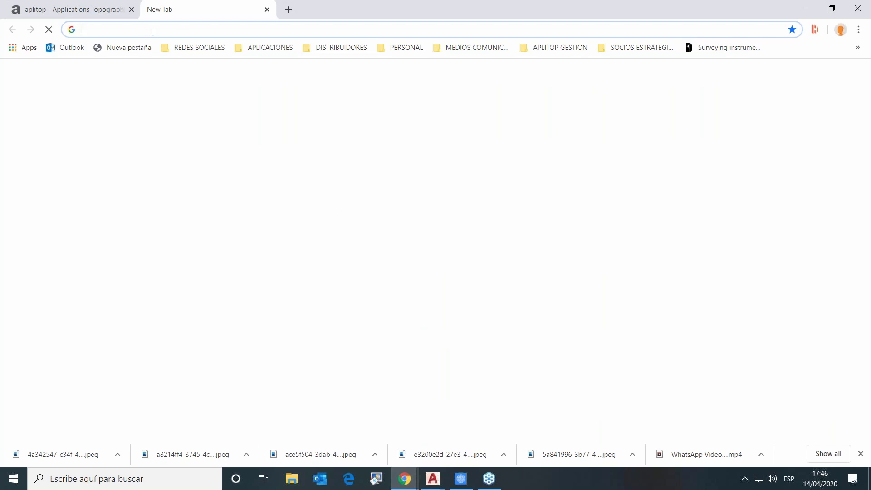
type("aplitop ")
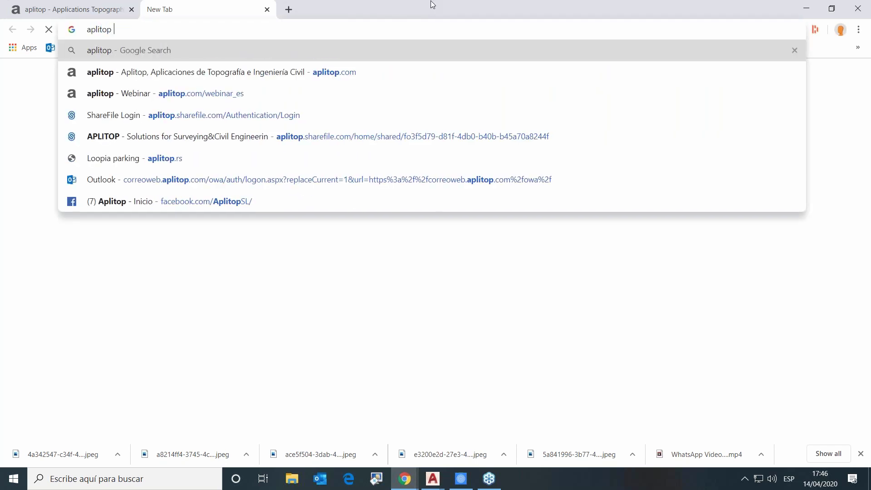
type("webina")
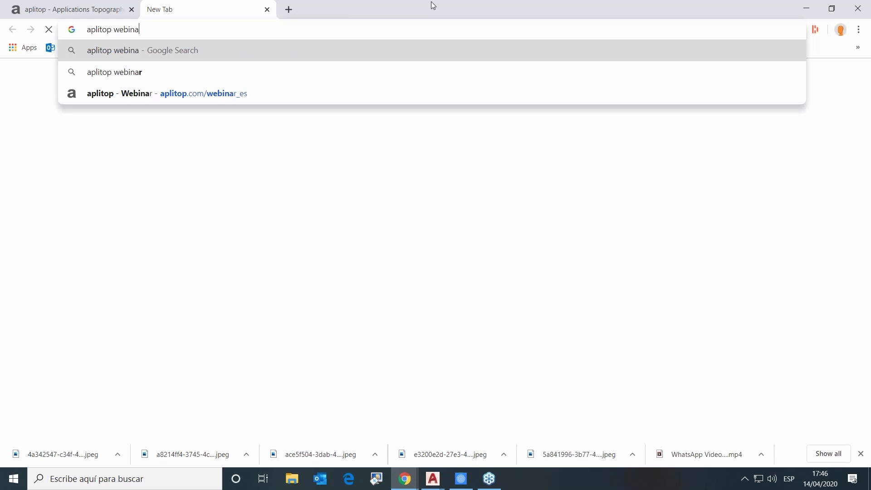
type("r")
key("Return")
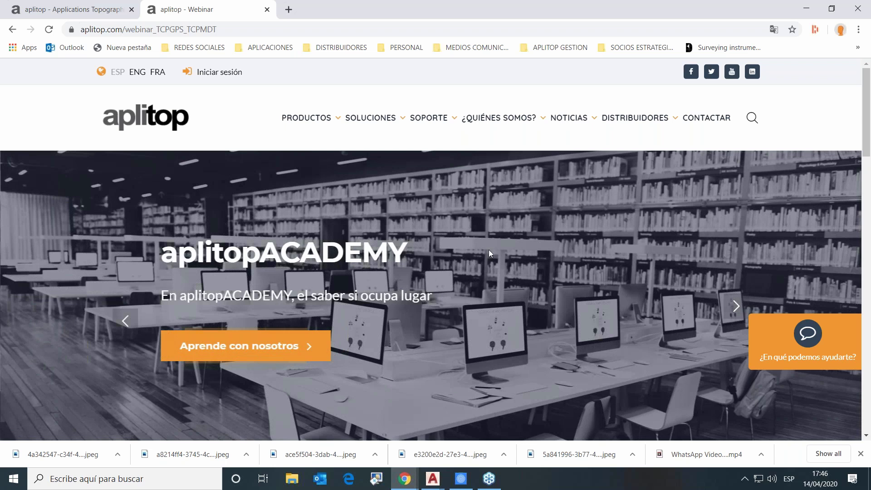
scroll(488, 250, "down", 10)
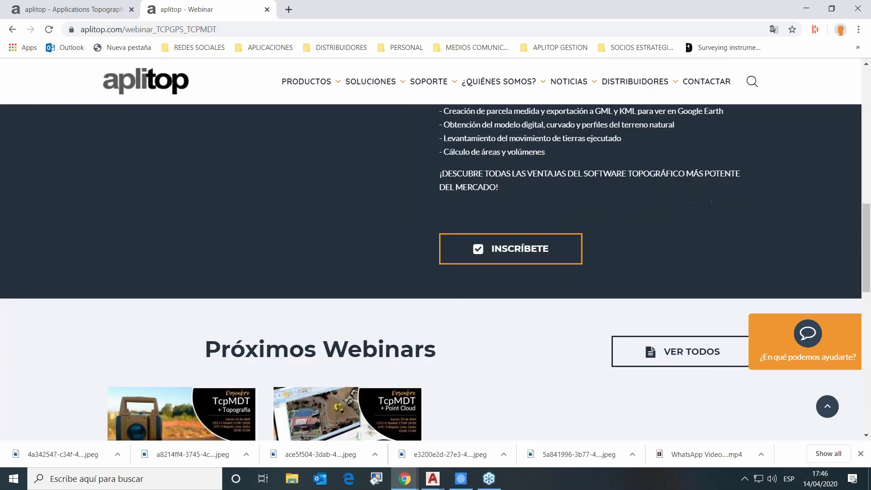
scroll(484, 227, "down", 8)
scroll(521, 237, "up", 4)
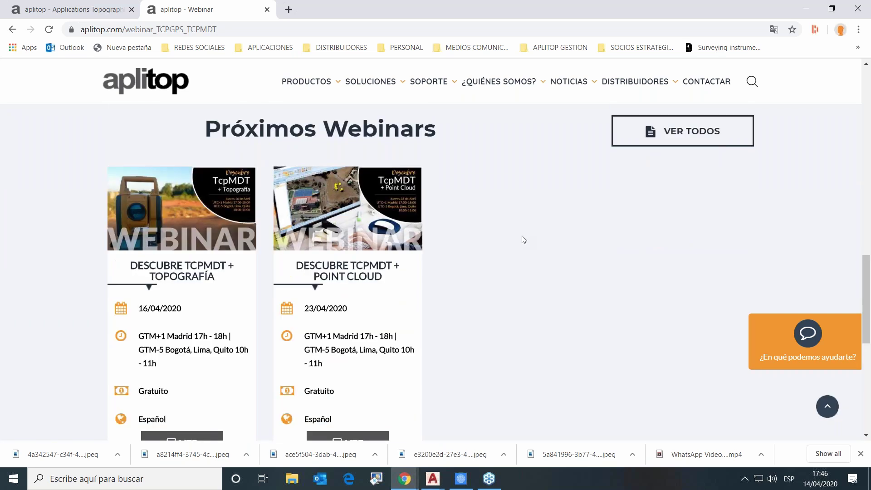
scroll(524, 239, "up", 14)
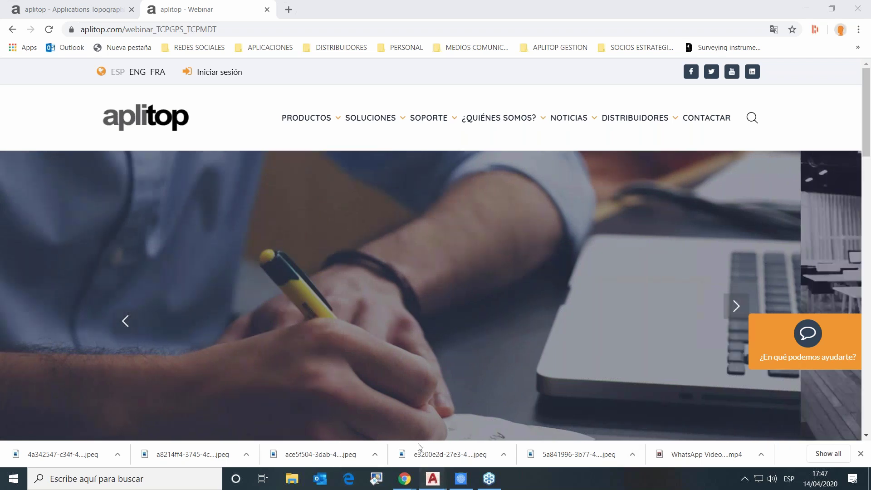
Step: Switch back to AutoCAD and bring up the Example1 drawing
mouse_move(433, 478)
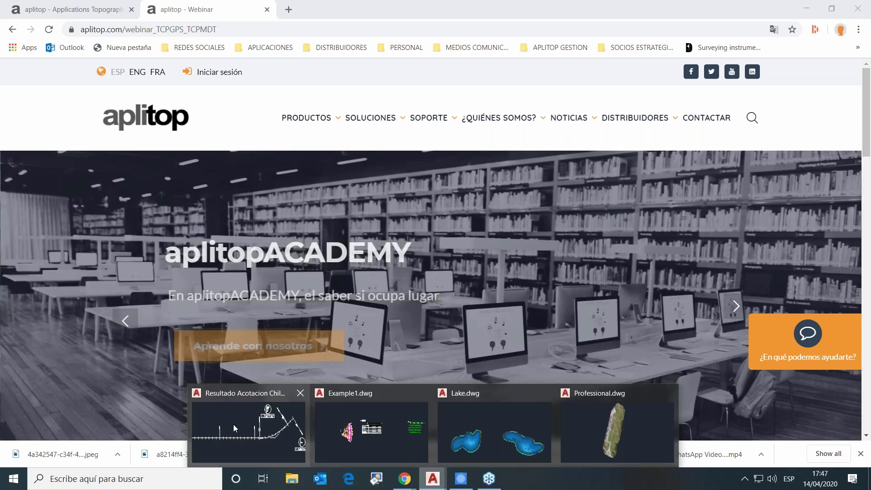
left_click(233, 424)
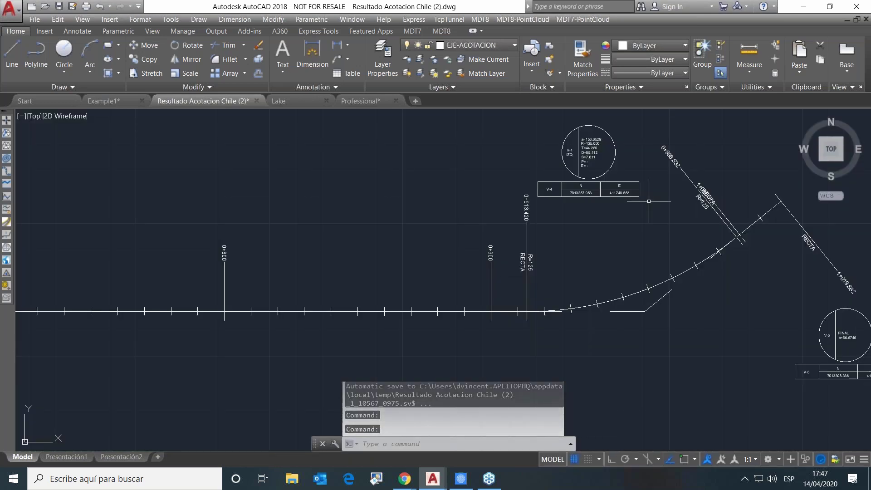
left_click(109, 100)
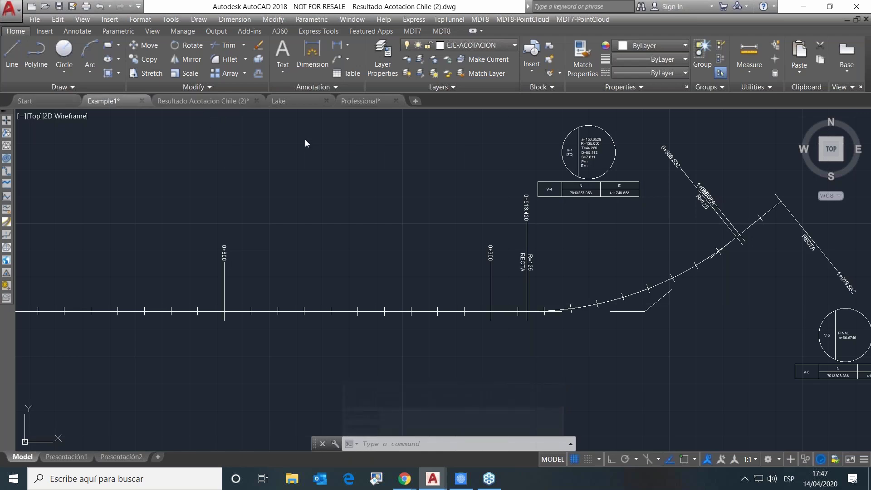
Step: Look through the MDT8 commands for BIM exchange, axes and parcels, and the MDT8-PointCloud commands
left_click(480, 19)
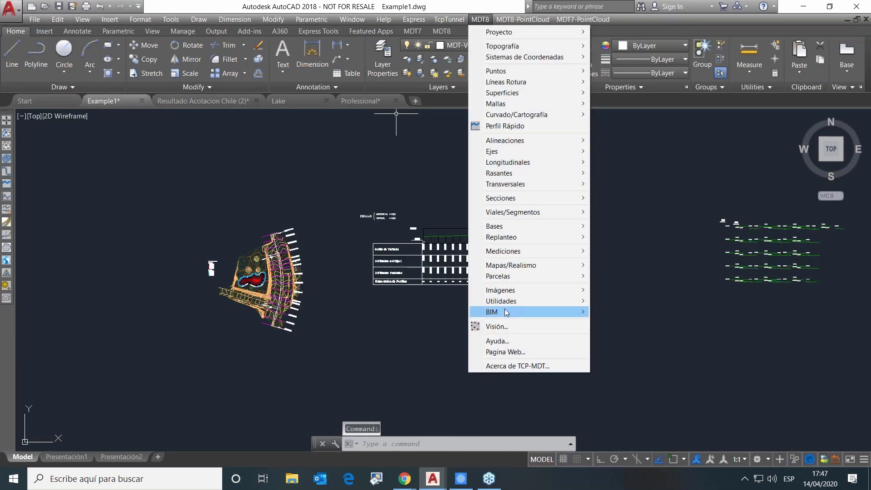
mouse_move(513, 311)
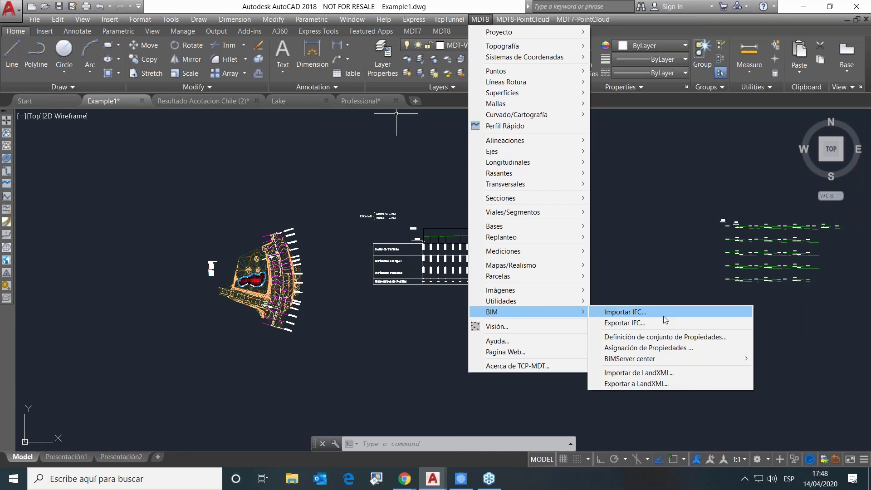
mouse_move(549, 153)
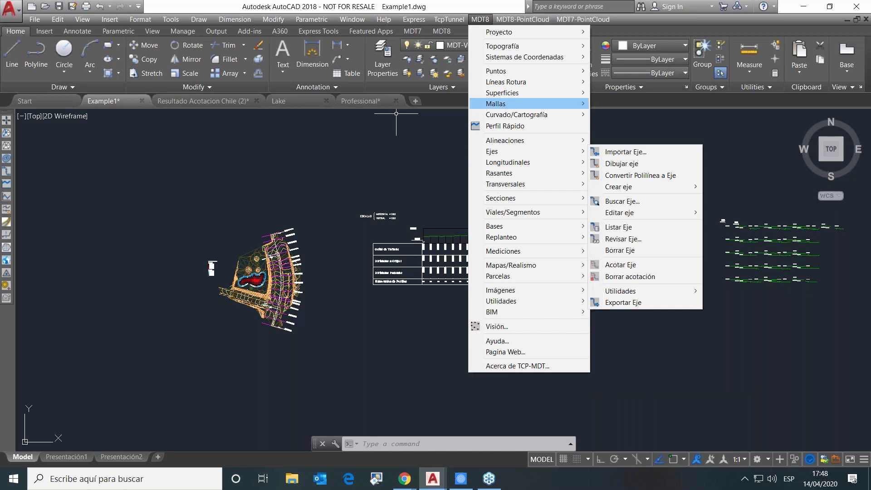
key("Escape")
key("Escape")
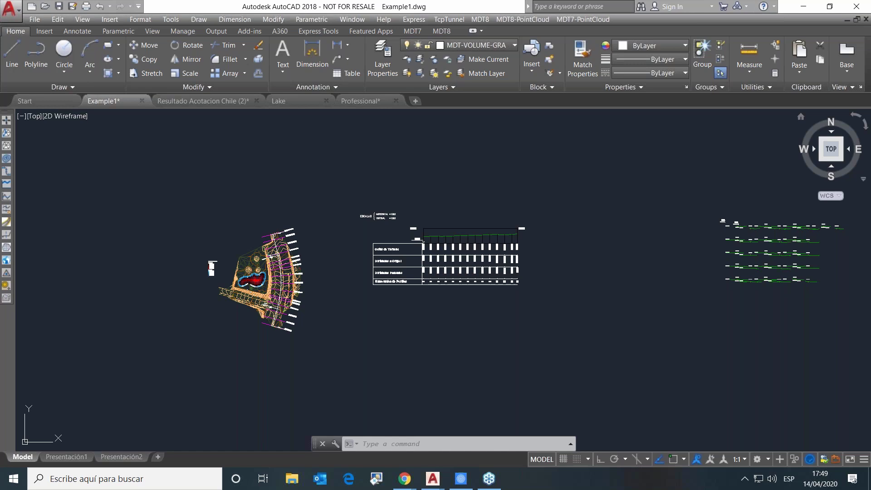
left_click(480, 19)
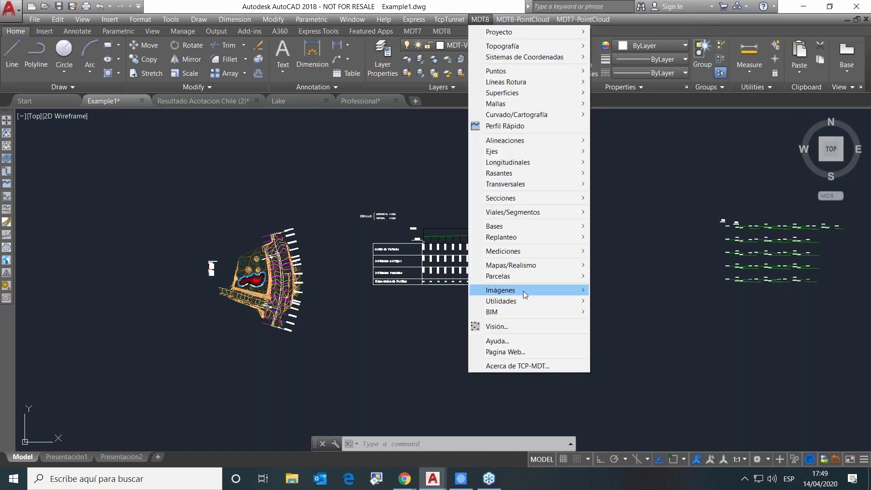
mouse_move(517, 272)
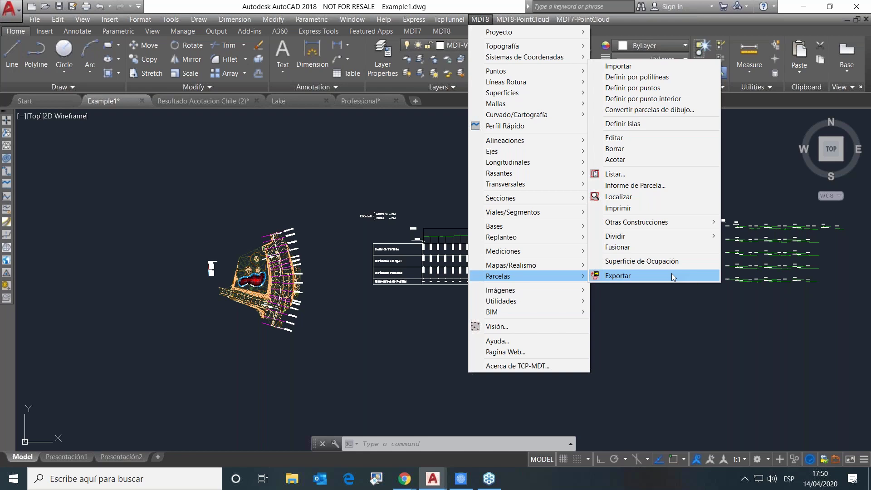
mouse_move(478, 22)
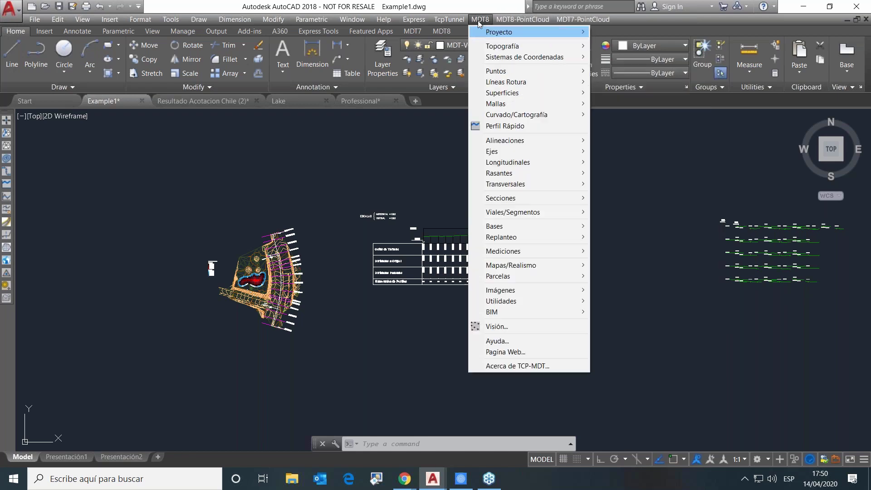
mouse_move(510, 20)
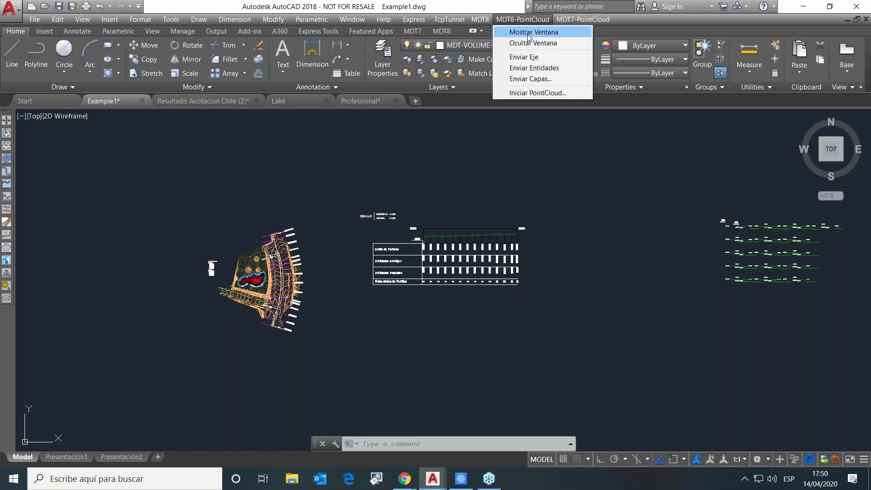
Step: Launch MDT-PointCloud from AutoCAD and maximize its window
left_click(540, 95)
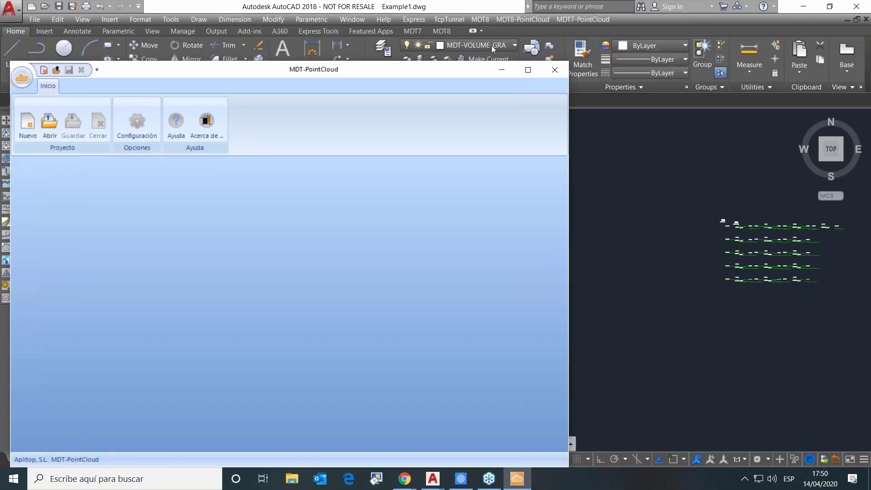
left_click_drag(489, 74, 433, 26)
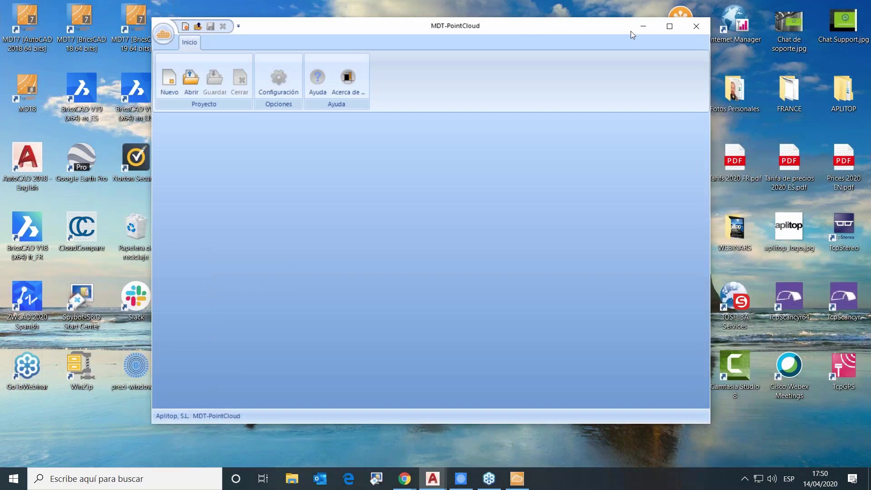
left_click(669, 26)
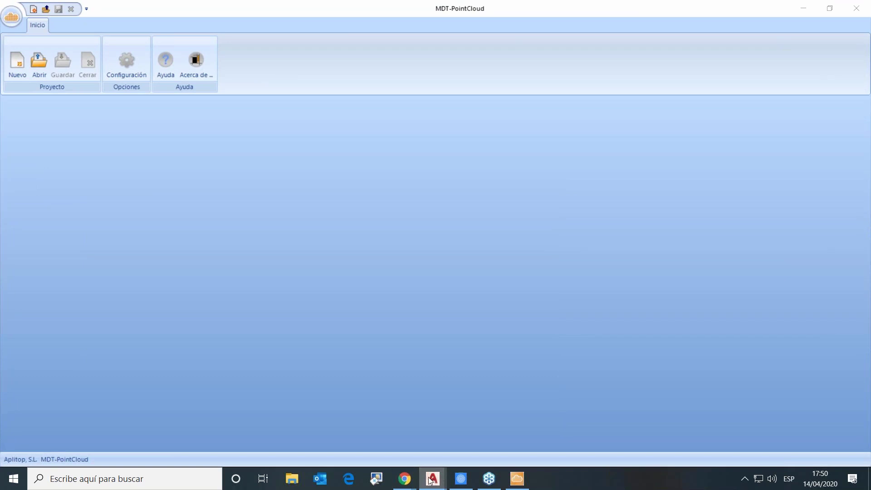
Step: Show the Resultado Acotacion Chile (2) drawing in AutoCAD, return to MDT-PointCloud, and bring up the Example1 drawing in AutoCAD
mouse_move(432, 478)
left_click(270, 426)
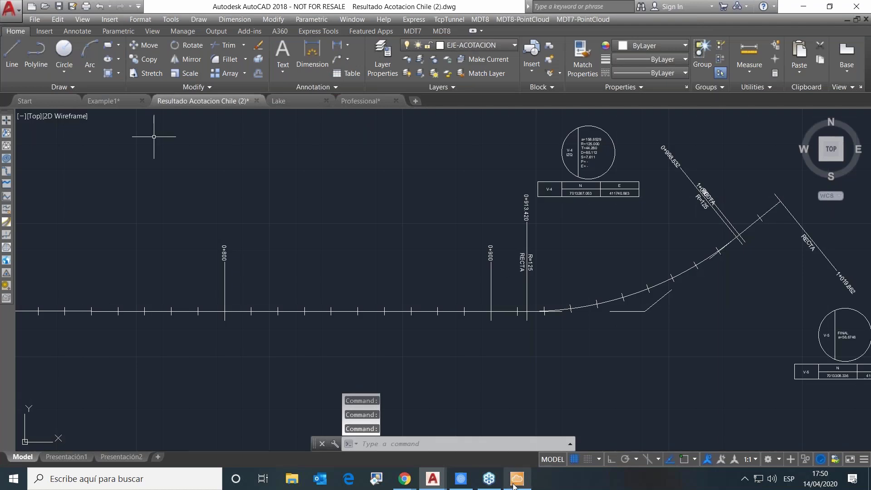
left_click(515, 484)
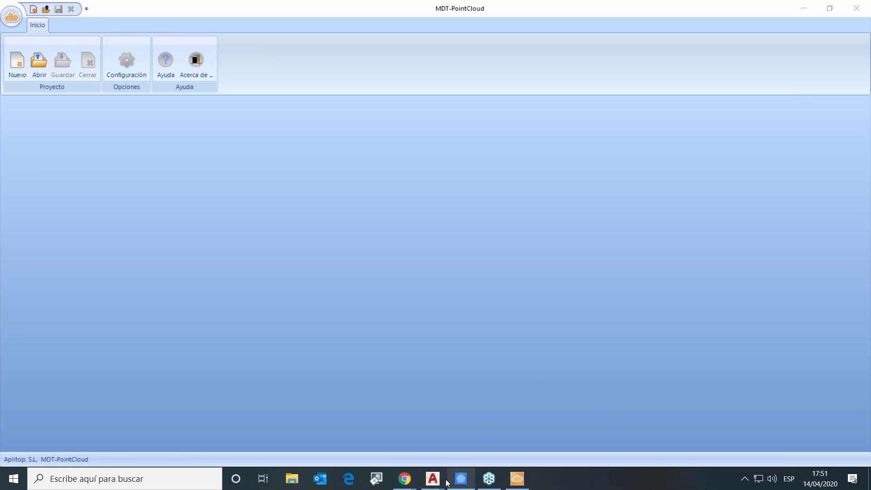
mouse_move(439, 483)
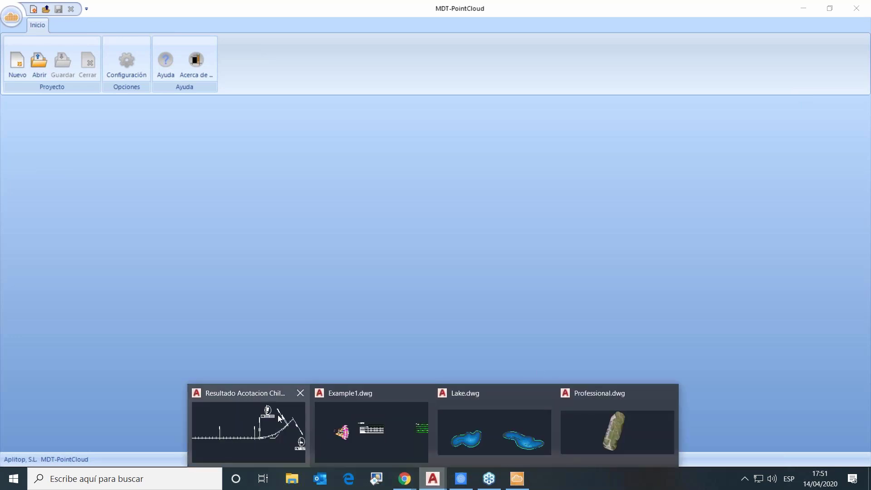
left_click(343, 431)
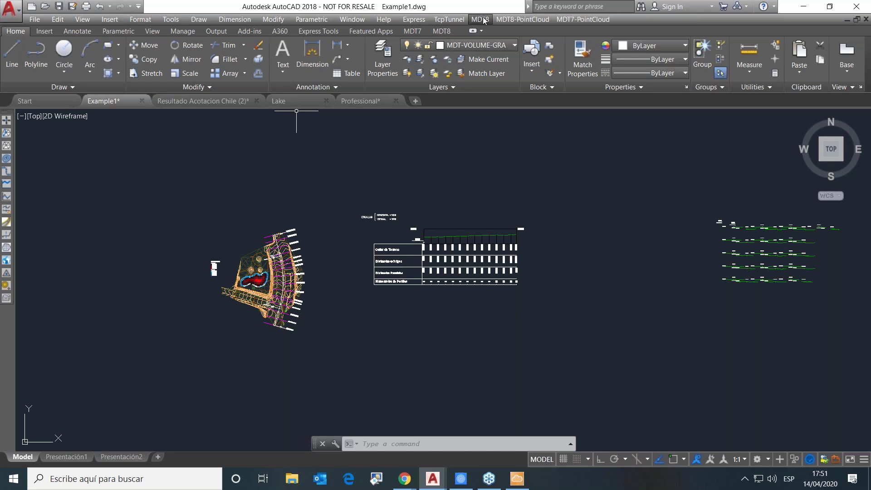
Step: Check the file types offered by the MDT8 BIM command for importing IFC, and cancel without importing a file
left_click(482, 20)
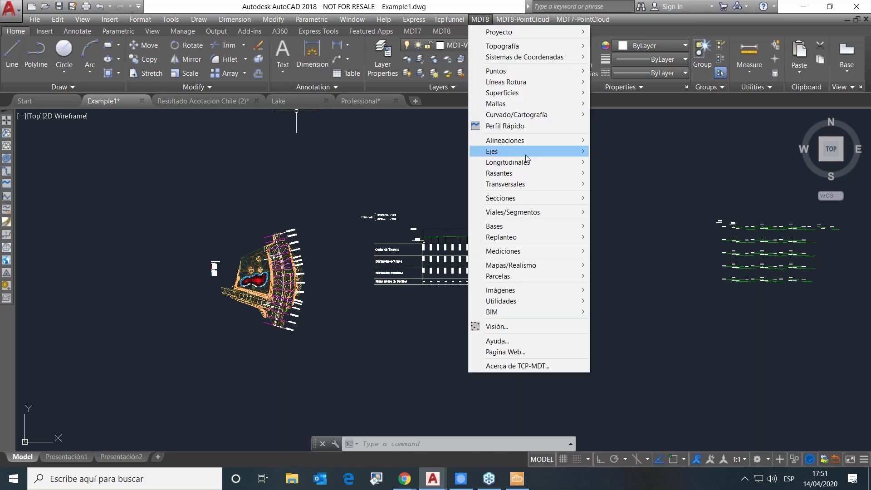
mouse_move(585, 153)
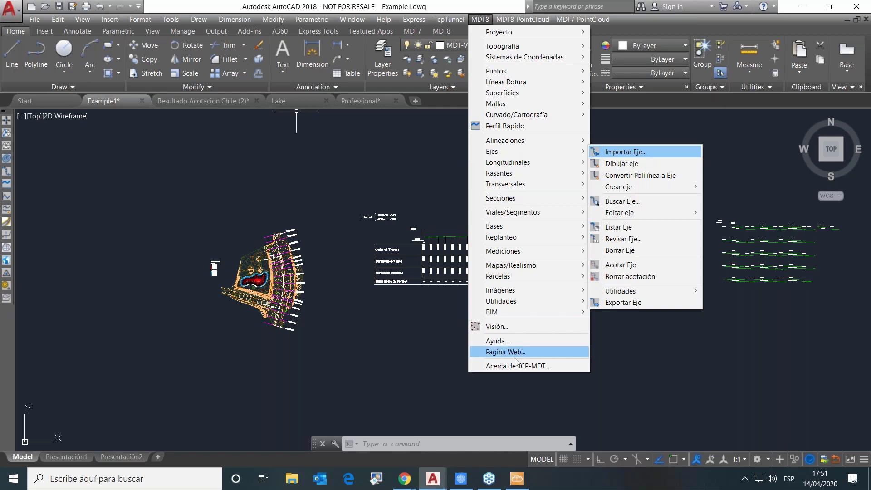
mouse_move(512, 308)
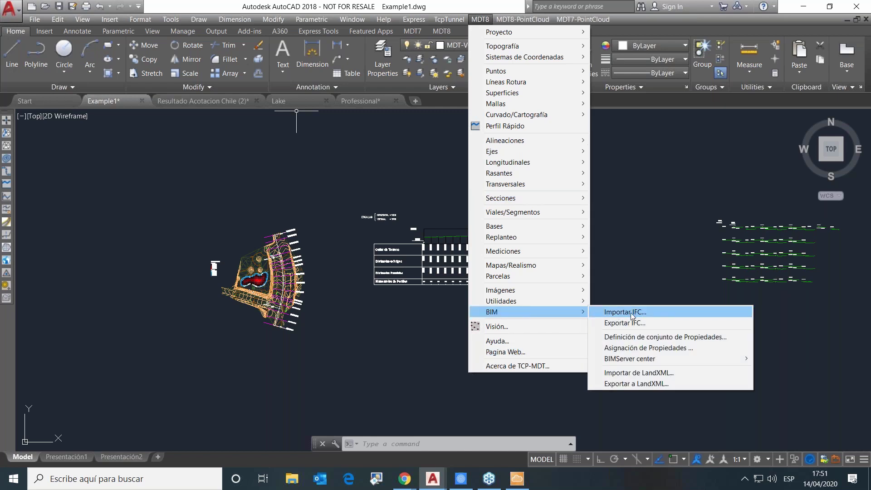
left_click(632, 313)
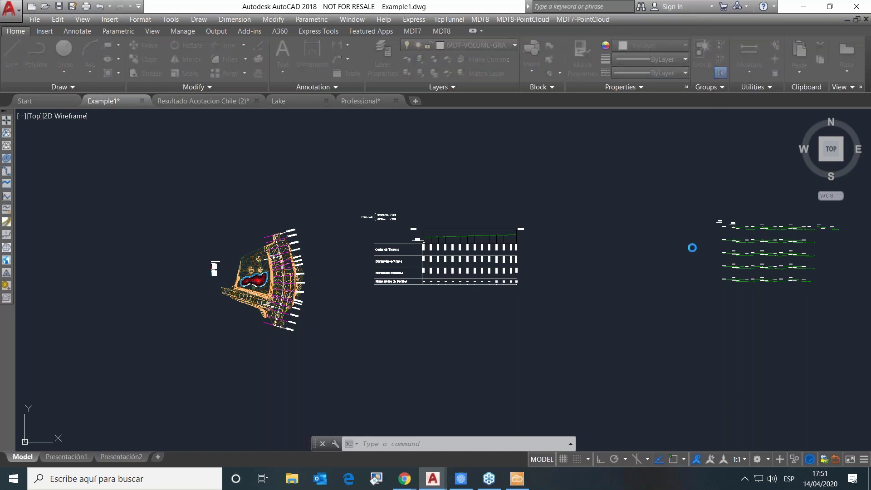
left_click(561, 225)
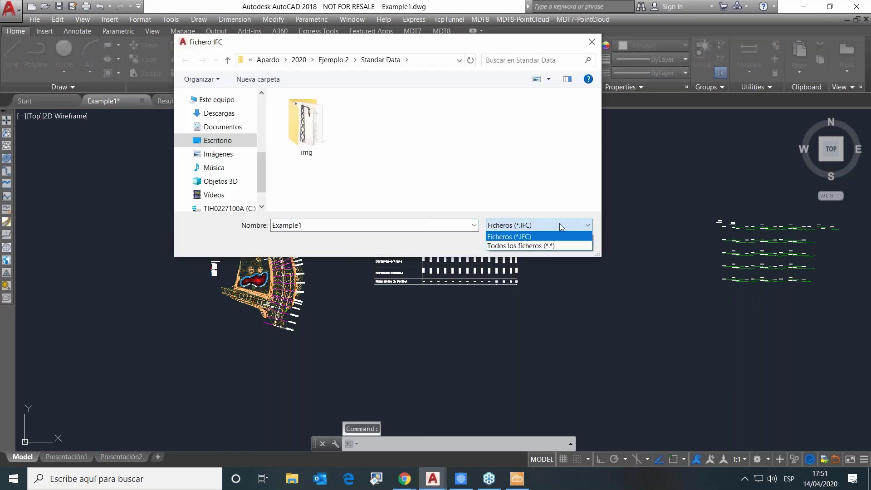
left_click(558, 223)
left_click(592, 42)
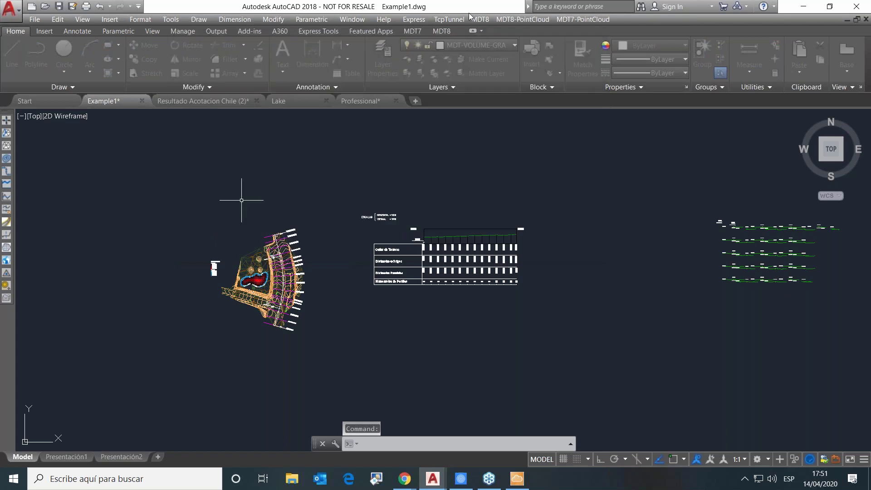
Step: Review the MDT8 BIM commands for IFC, property sets, BIMServer center and LandXML exchange
left_click(478, 19)
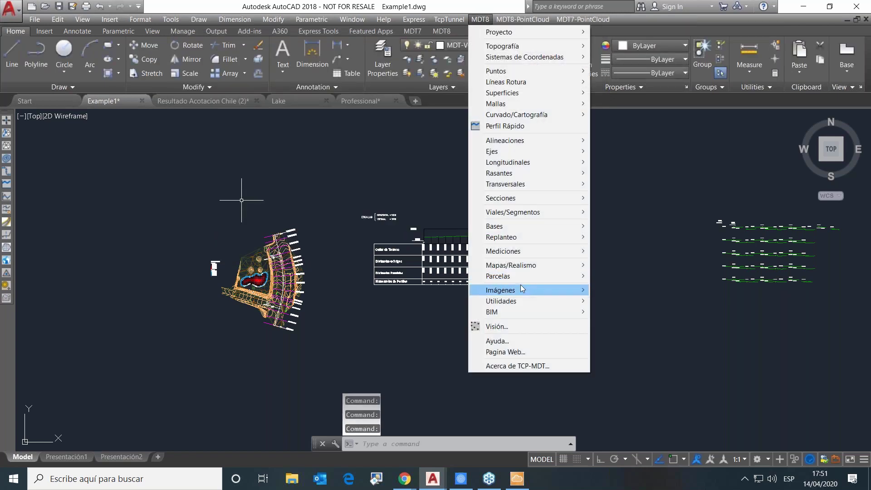
mouse_move(555, 312)
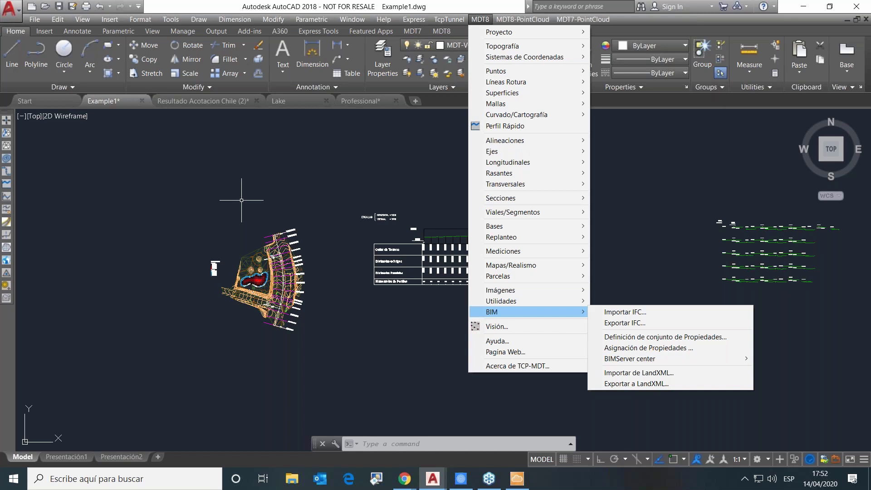
left_click(241, 200)
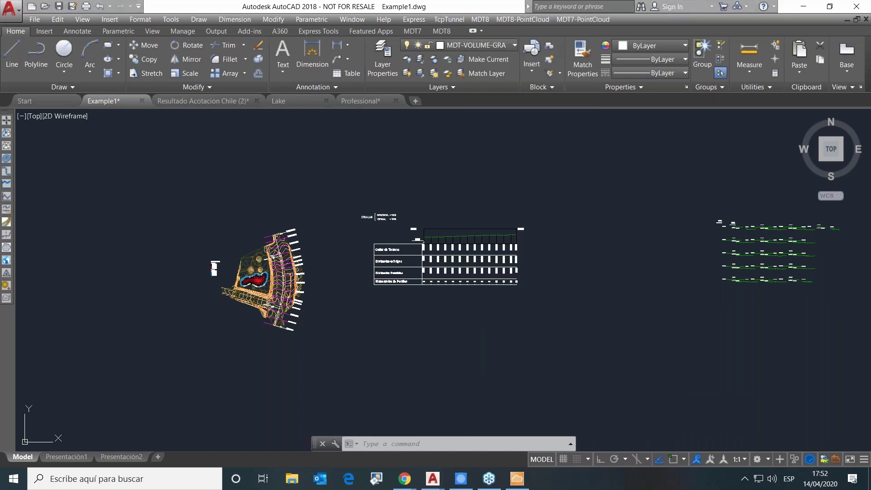